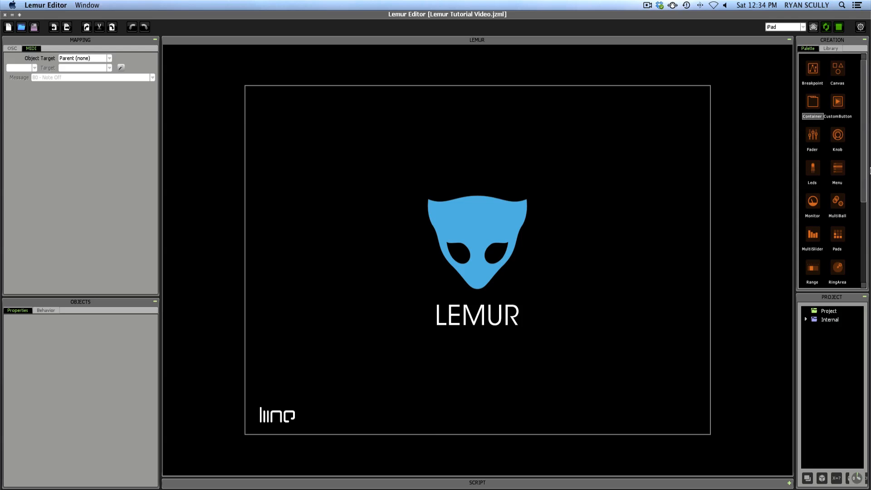
Add a container to the blank layout and stretch it to fill the canvas, about 1024 by 724
mouse_move(862, 154)
mouse_down()
mouse_move(867, 222)
mouse_move(870, 150)
mouse_up()
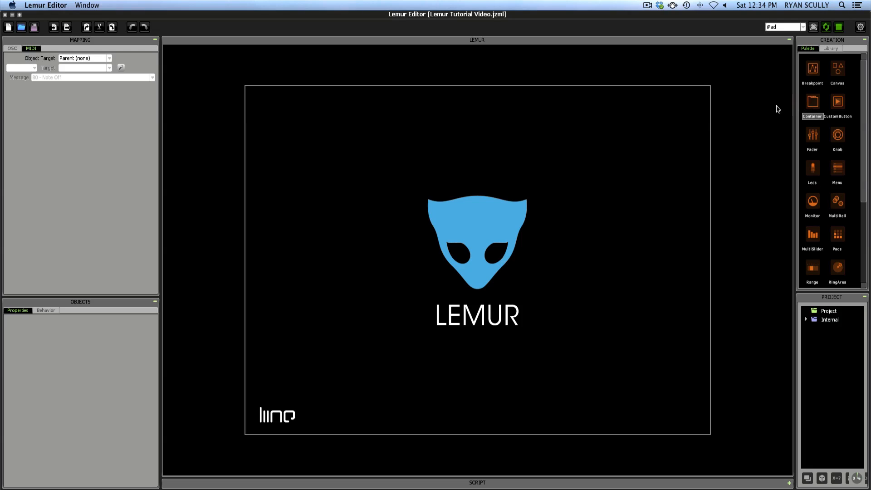
drag(528, 173, 469, 219)
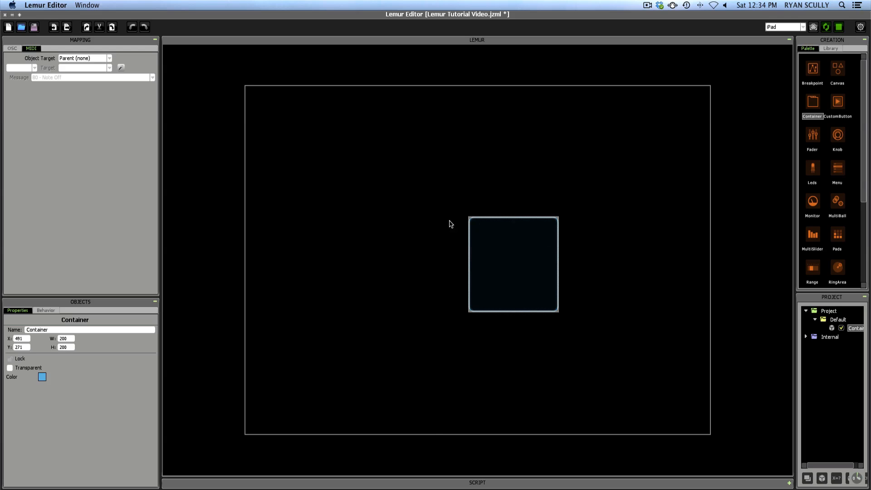
drag(470, 219, 247, 89)
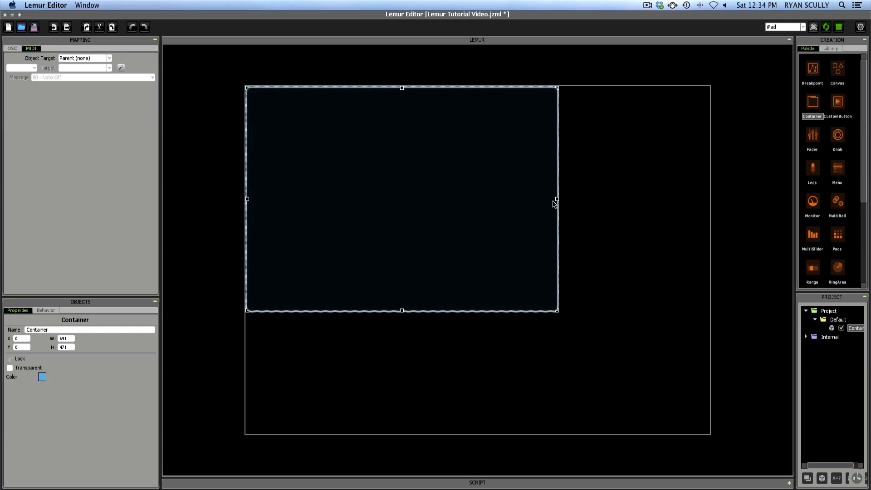
drag(559, 198, 712, 208)
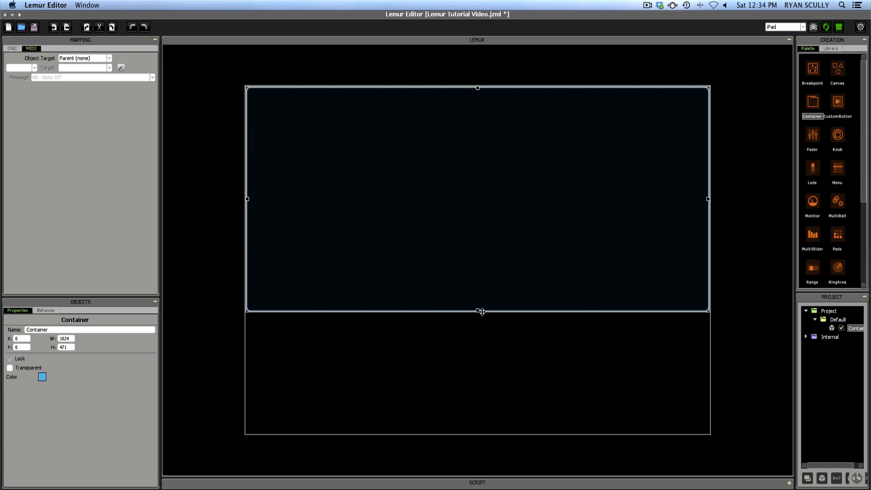
drag(477, 311, 487, 430)
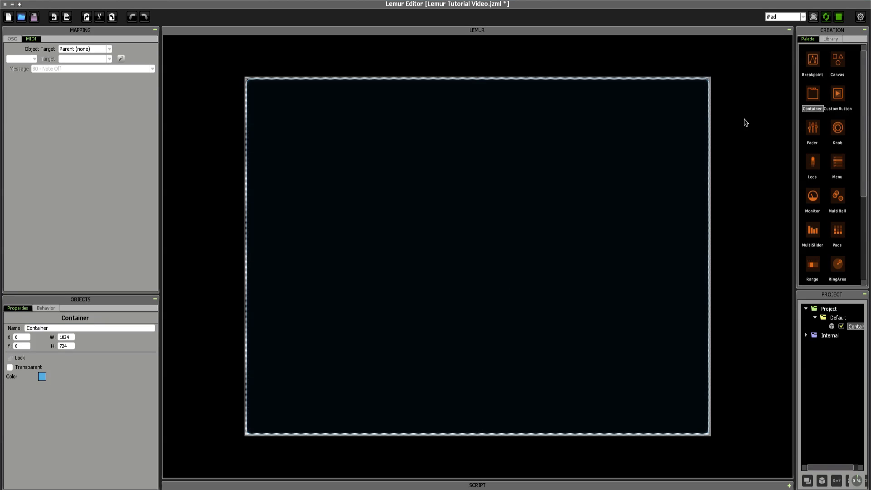
Place a custom button in the container's lower-left corner, sized about 116 by 97
click(838, 95)
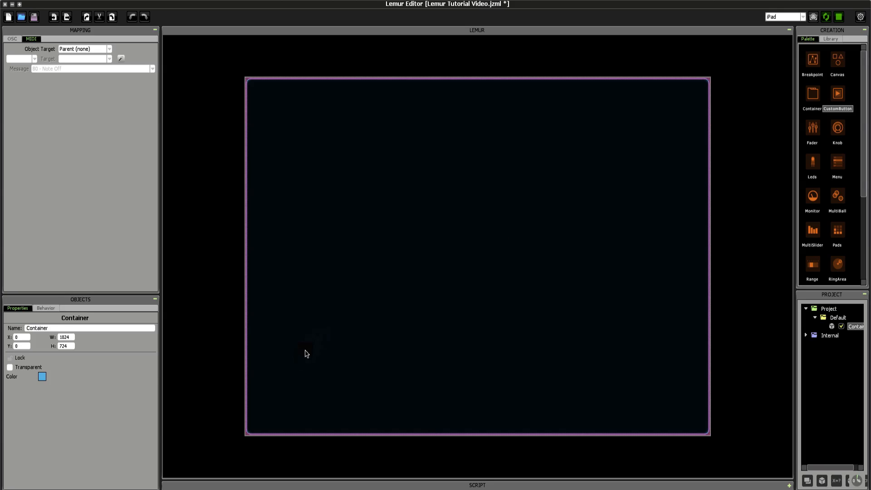
click(267, 397)
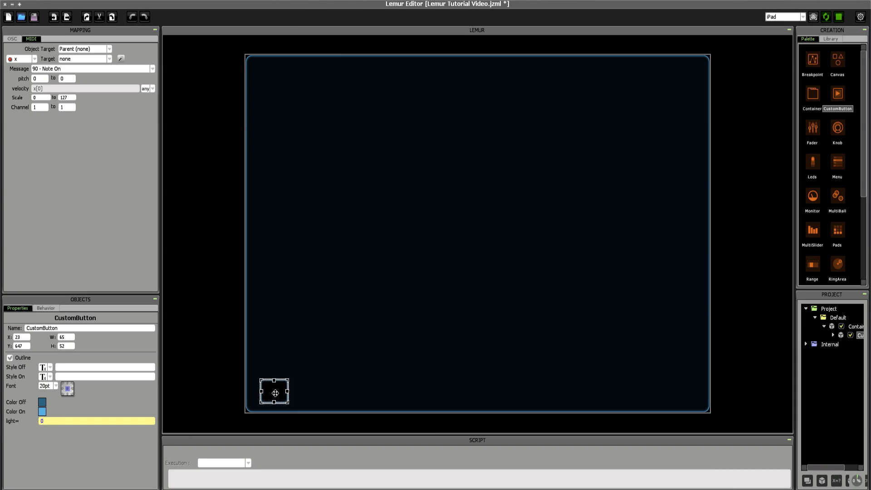
drag(275, 393, 301, 384)
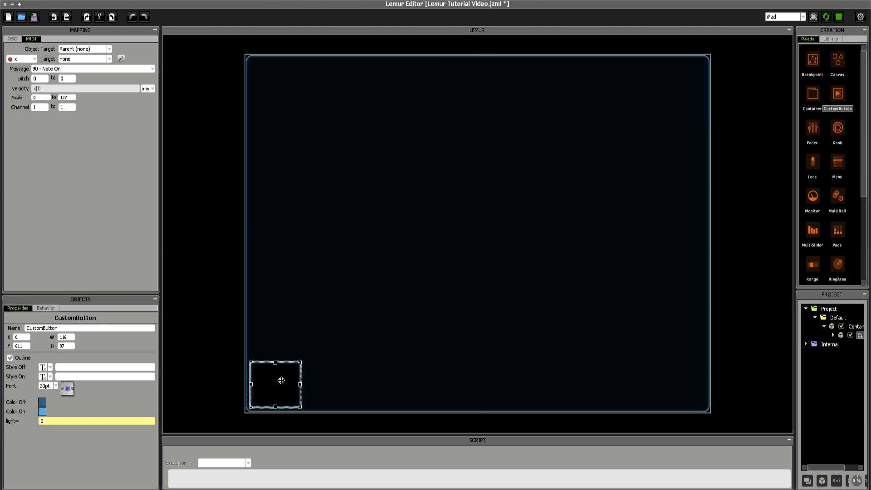
Paste six copies of the custom button into the container
click(336, 291)
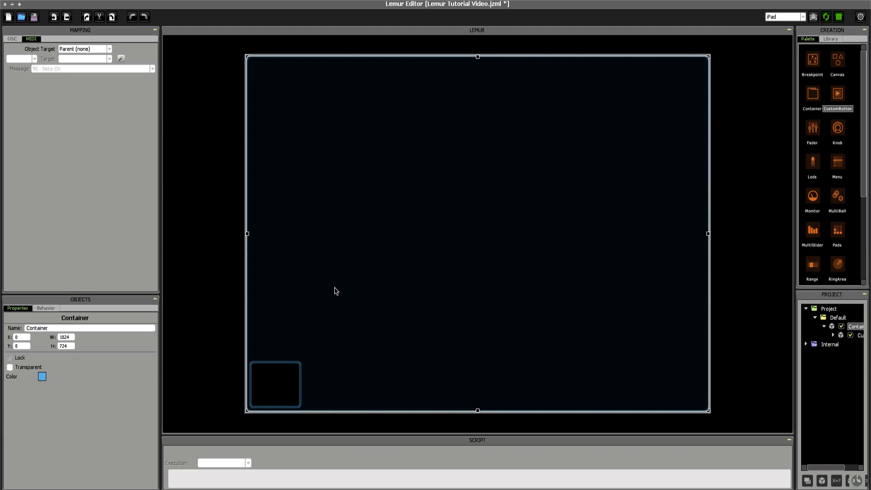
key(ctrl+v)
key(ctrl+v)
key(ctrl+v)
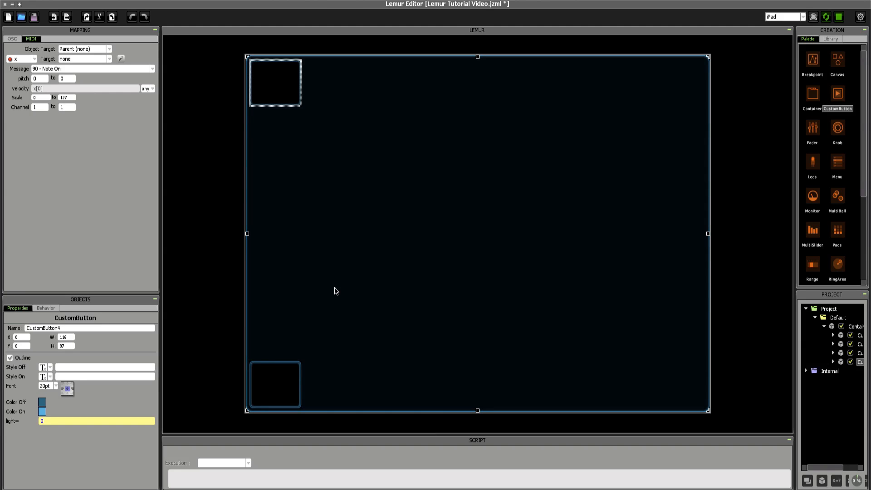
key(ctrl+v)
key(ctrl+v)
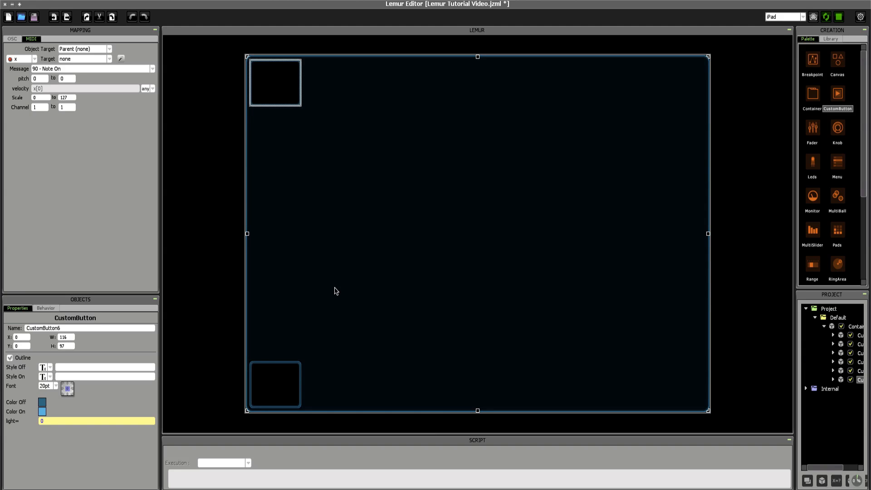
key(ctrl+v)
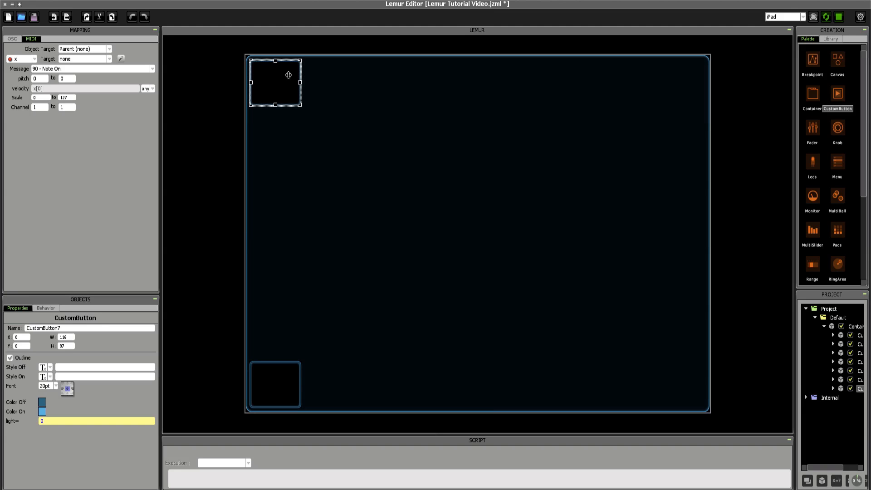
Line up the six pasted buttons side by side in a row beside the original, along the container's lower edge
drag(289, 75, 342, 372)
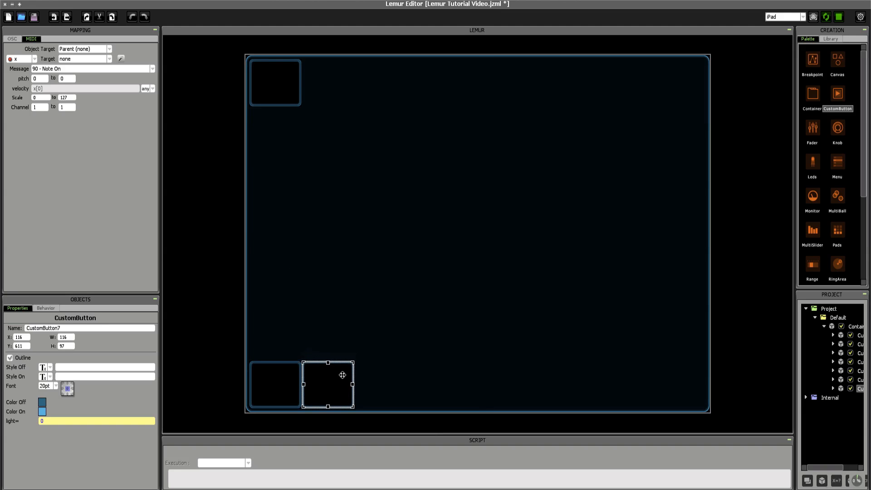
click(295, 128)
click(277, 88)
drag(278, 88, 384, 389)
click(295, 130)
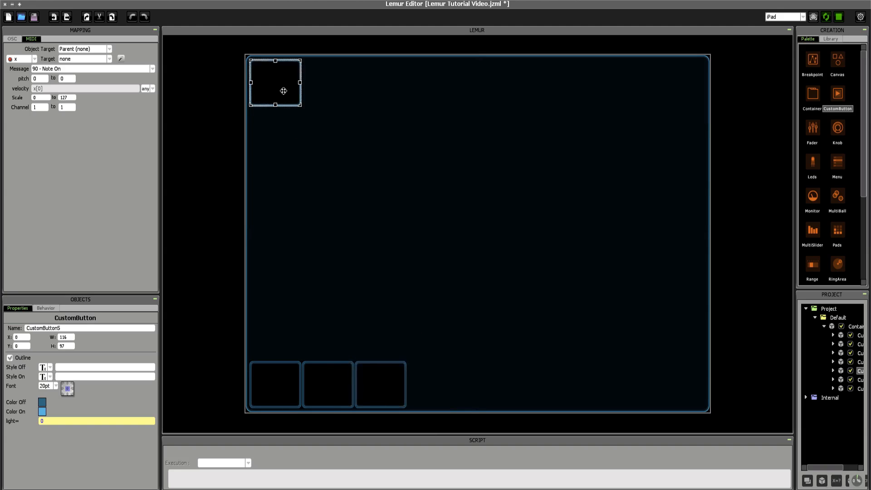
drag(281, 91, 441, 391)
click(295, 189)
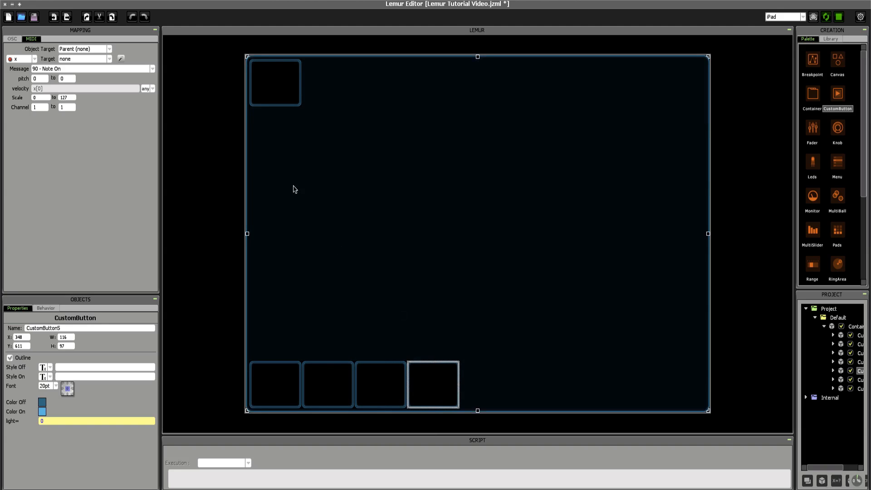
click(278, 99)
drag(283, 90, 491, 389)
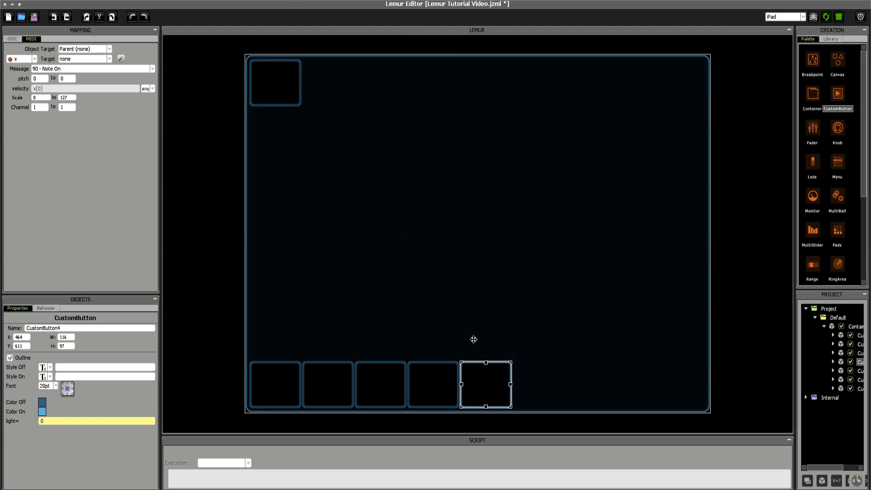
click(372, 182)
drag(286, 86, 544, 387)
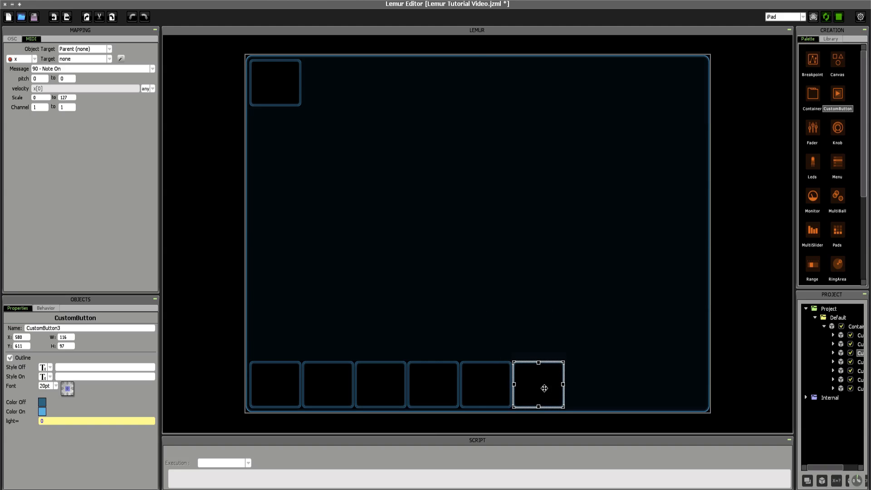
click(380, 208)
drag(284, 91, 599, 388)
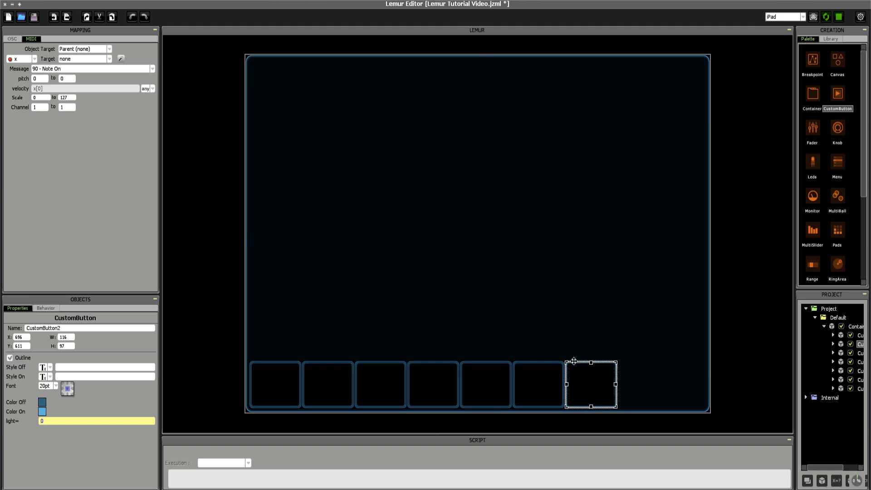
Paste an eighth button, place it at the end of the row and widen it to about 196 to fill the gap
click(455, 260)
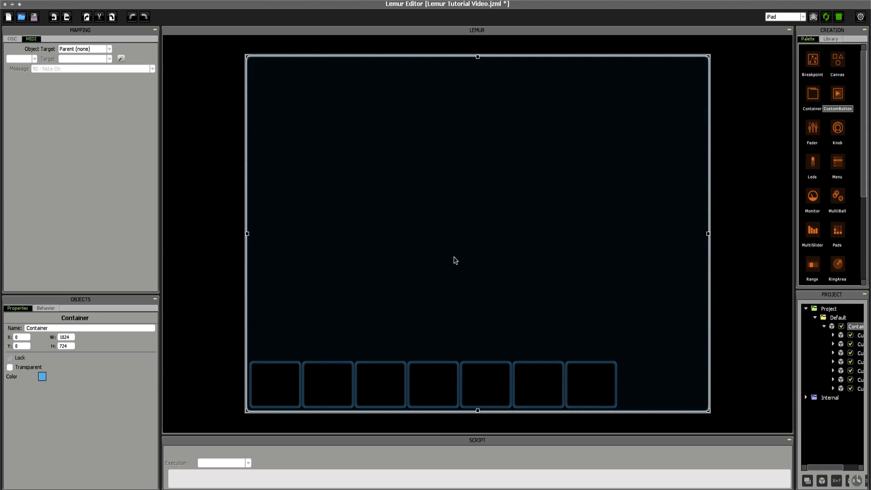
key(ctrl+v)
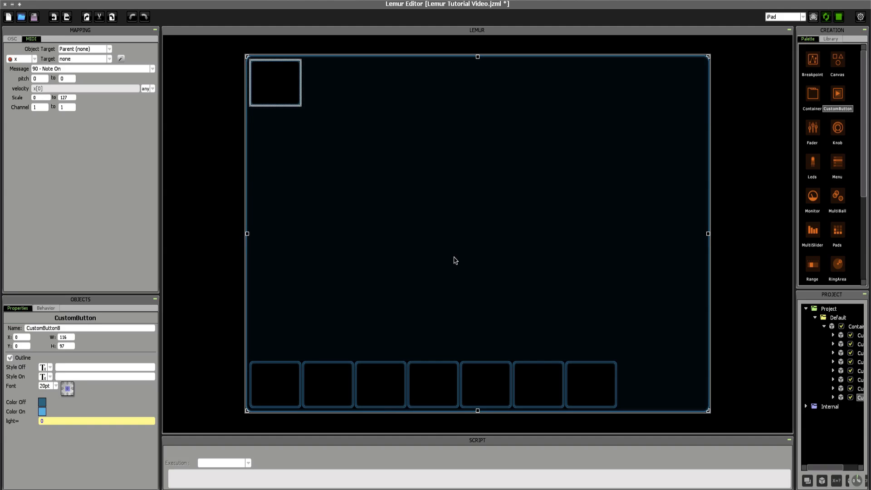
drag(277, 79, 648, 382)
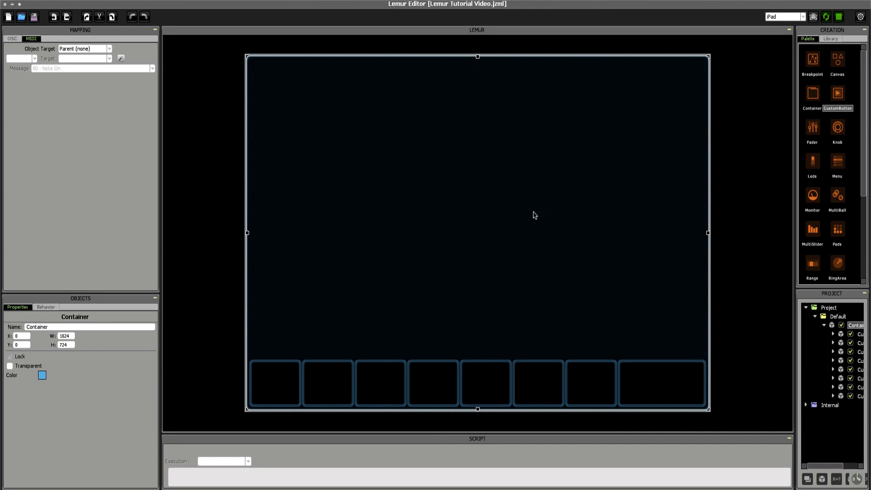
Go through the buttons in the row one by one to review their mapping and properties
click(784, 118)
click(377, 108)
click(276, 383)
click(334, 381)
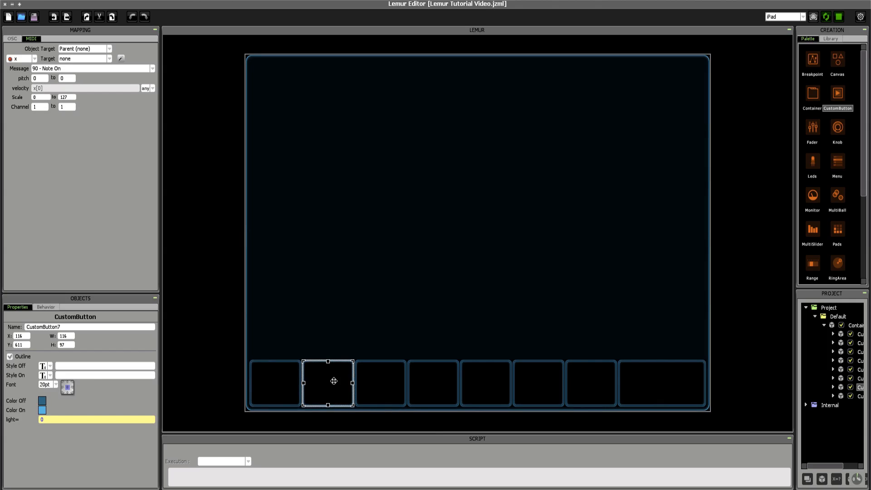
click(385, 379)
click(427, 380)
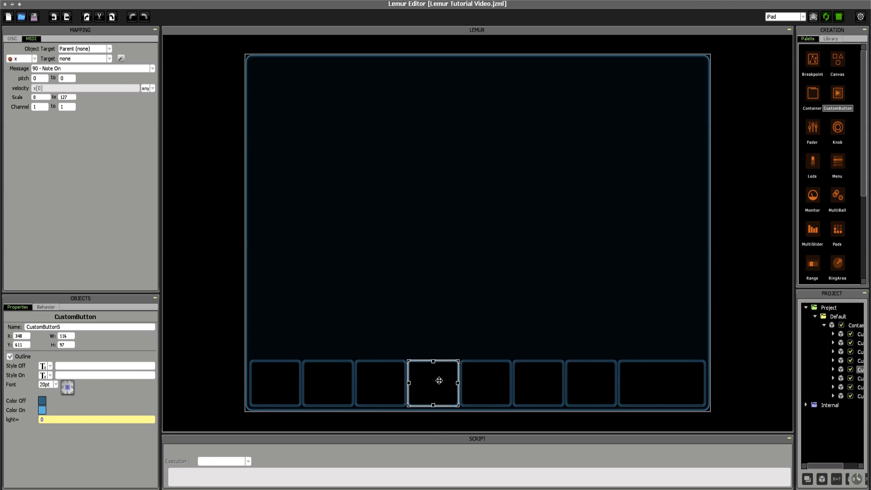
click(497, 379)
click(549, 373)
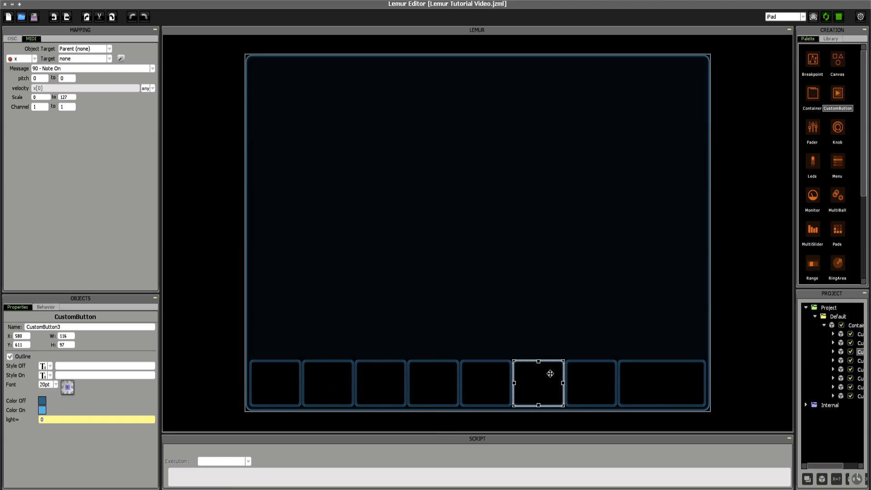
click(597, 378)
click(669, 378)
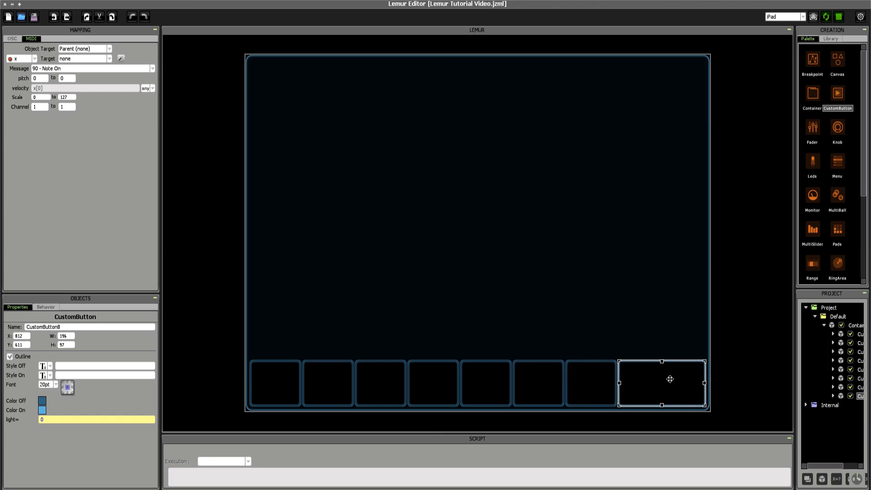
click(278, 382)
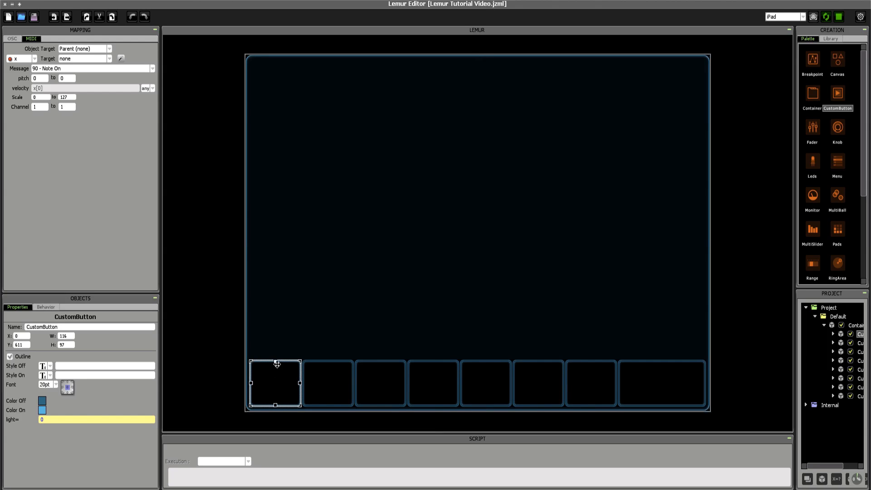
click(315, 385)
click(363, 387)
click(495, 383)
click(598, 378)
click(671, 389)
click(570, 335)
click(270, 379)
click(344, 283)
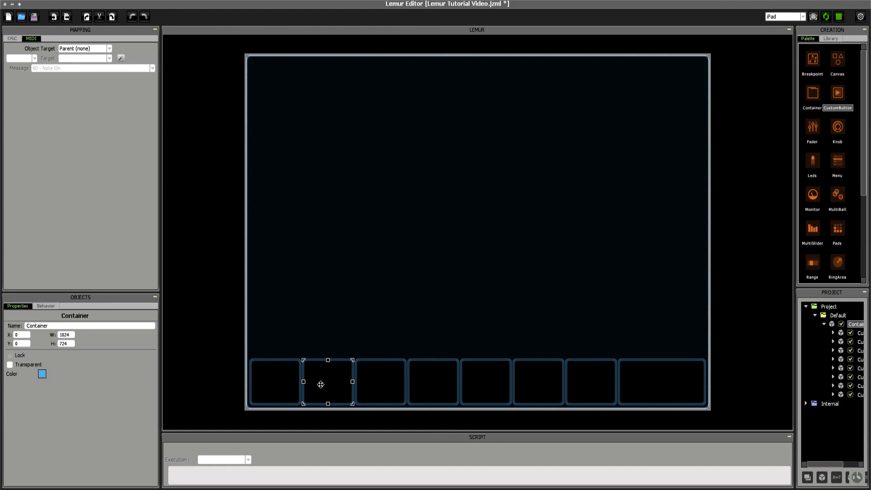
Set both the object target and the x variable's target of the first button in the row to Midi 1
click(267, 375)
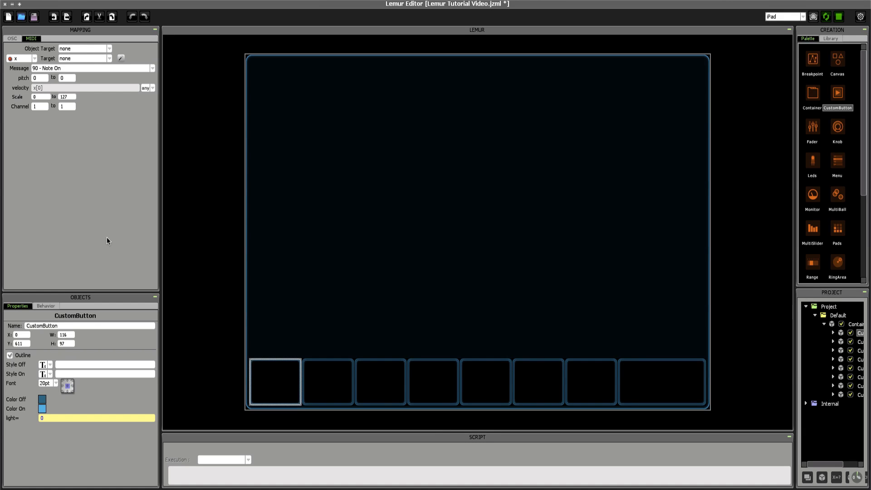
click(81, 49)
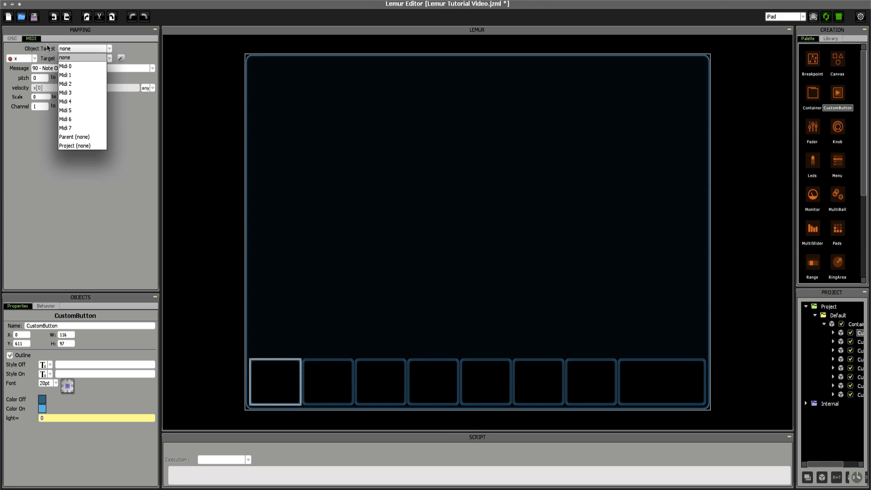
click(73, 75)
click(68, 58)
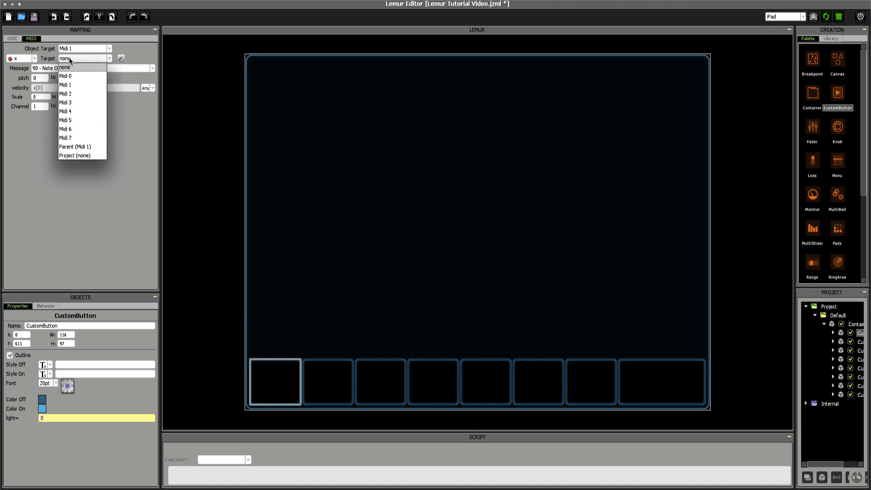
click(69, 85)
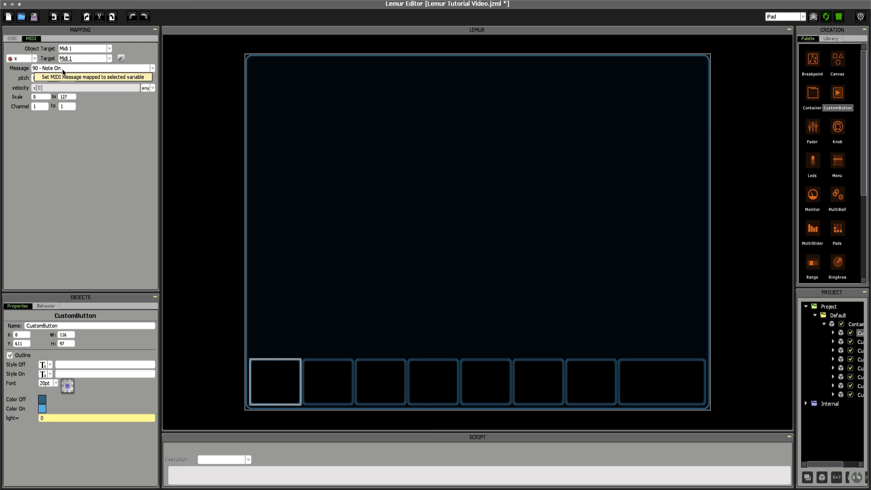
Set the first button's MIDI message to B0 - Control Change with controller 115
click(61, 68)
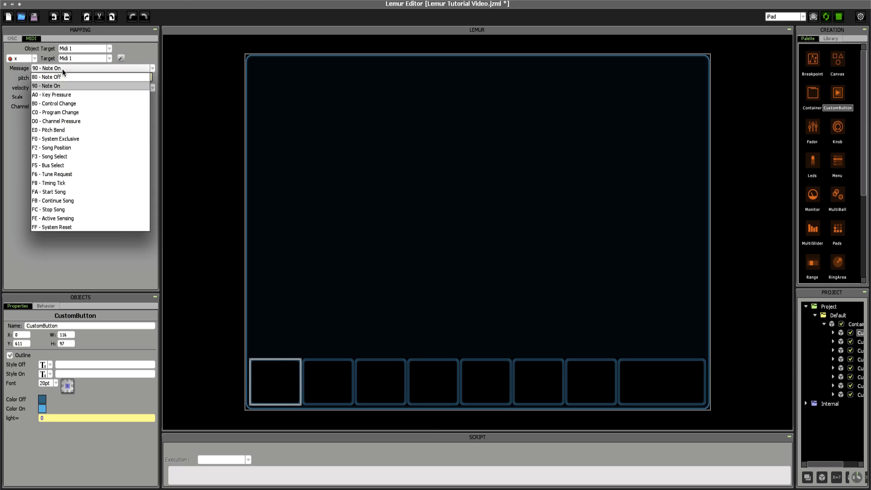
click(60, 103)
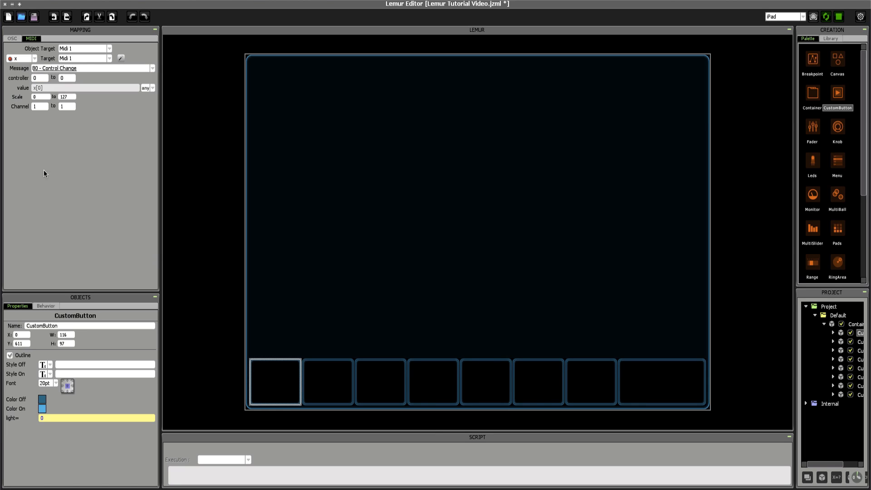
double_click(41, 78)
text(115)
key(Return)
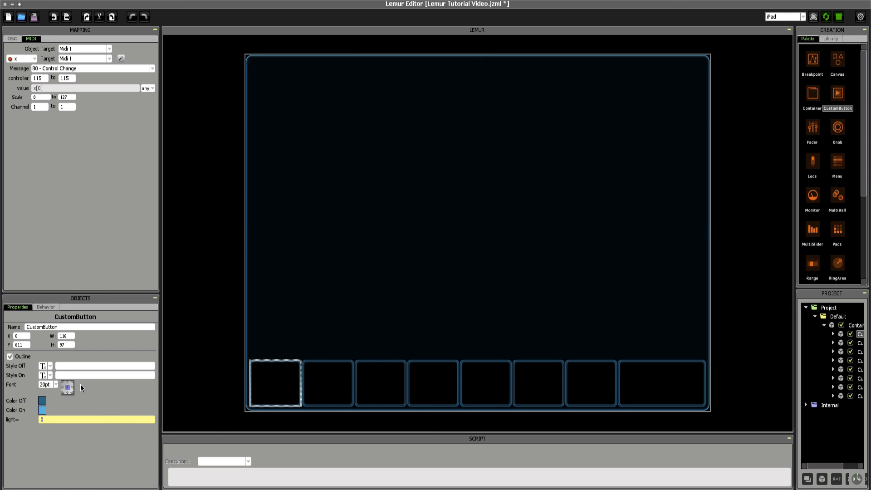
Change the first button's behavior mode from a switch to Pad
click(46, 307)
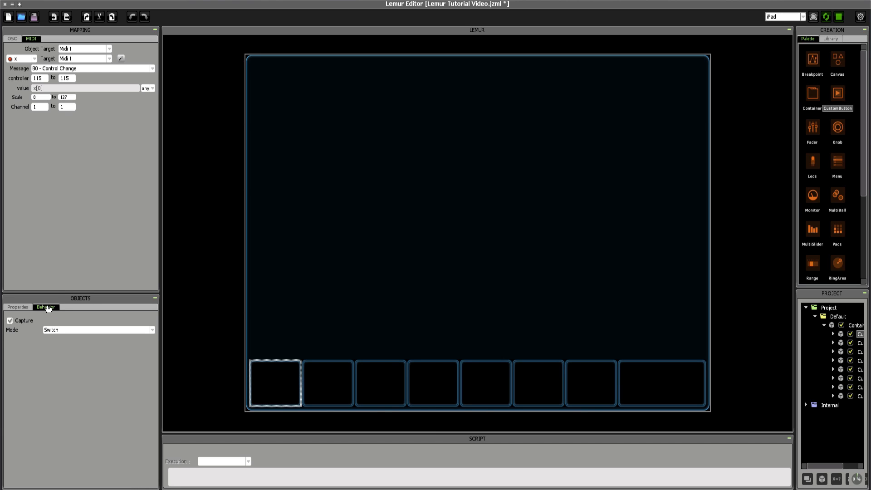
click(59, 330)
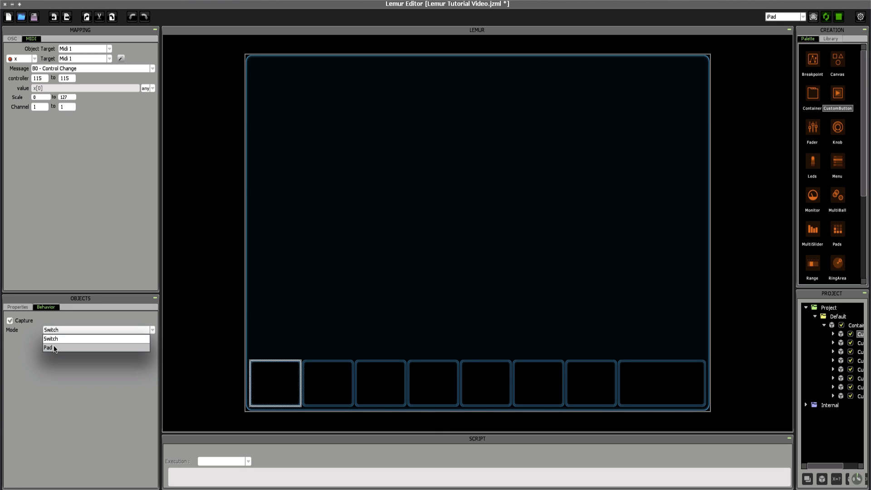
click(54, 344)
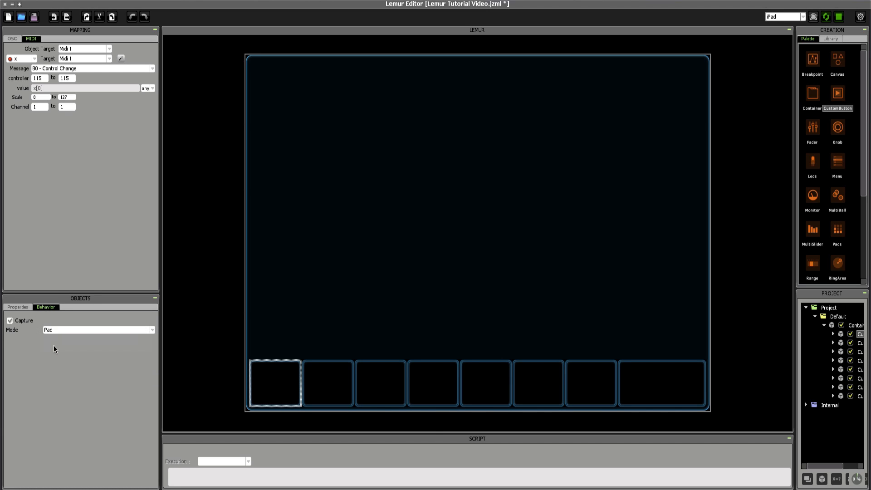
Give the first button the right-pointing play triangle icon for both its off and on styles
click(18, 307)
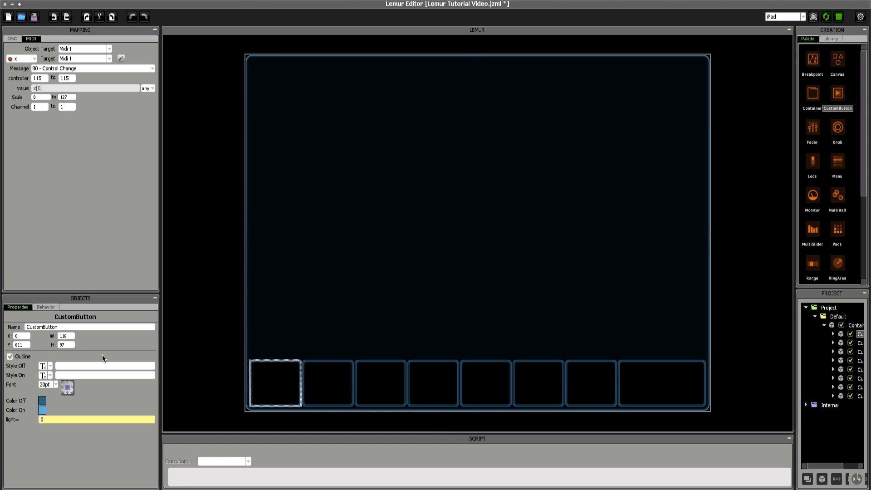
click(43, 367)
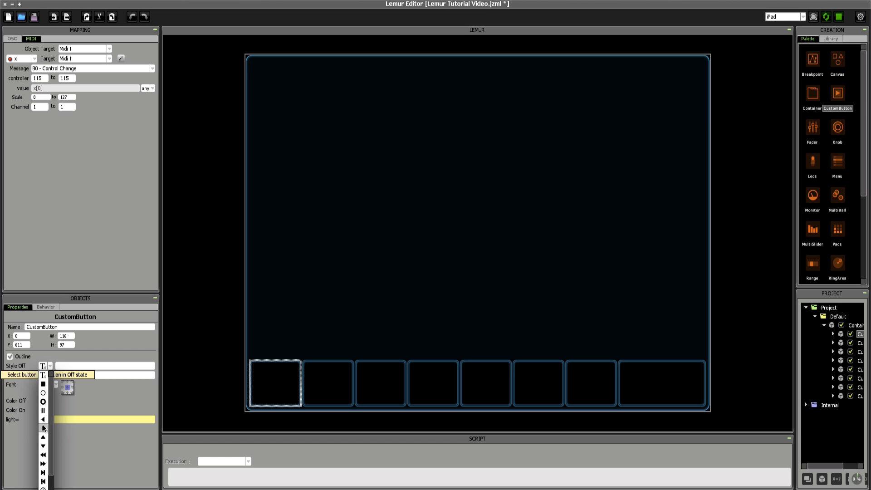
click(43, 428)
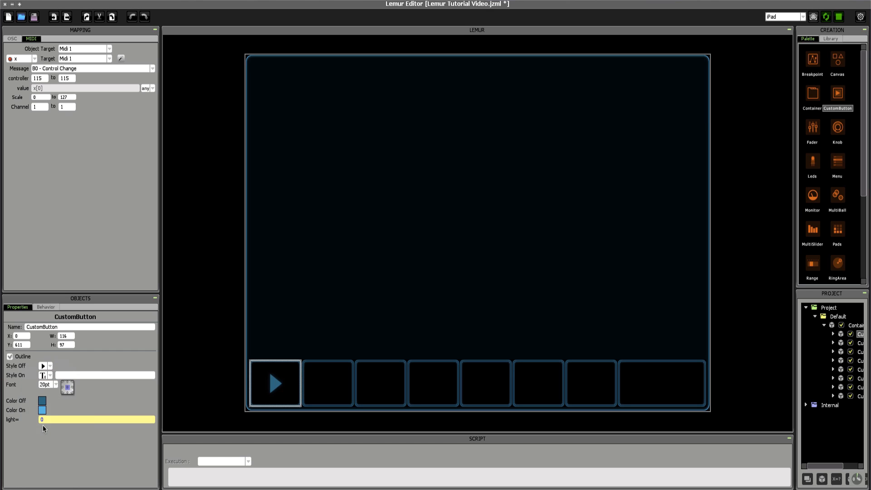
click(42, 375)
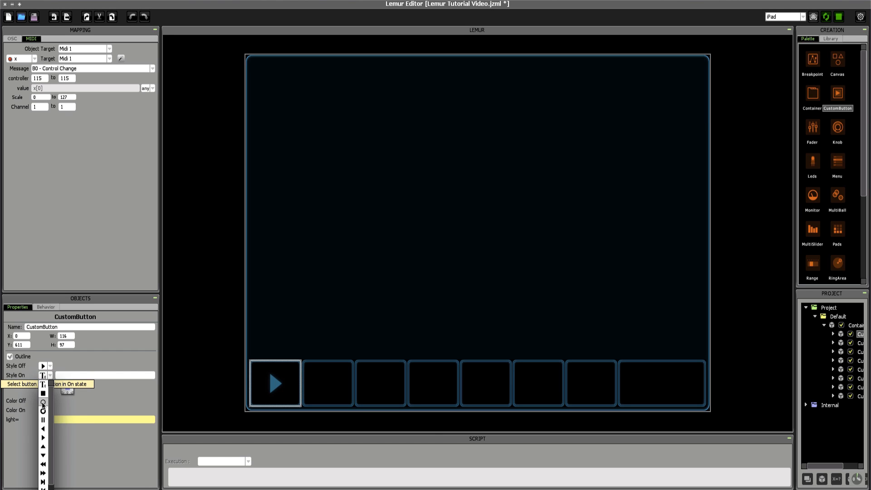
click(43, 437)
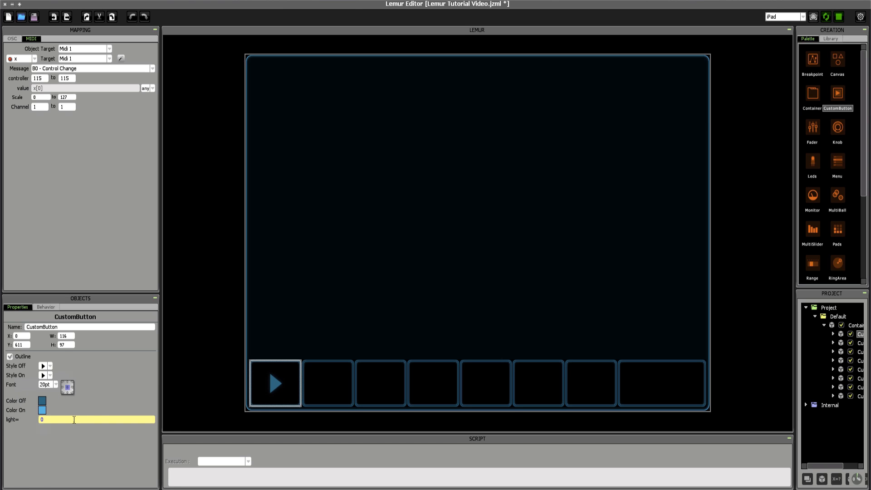
Set the first button's off and on colors to the blue preset swatch
click(40, 401)
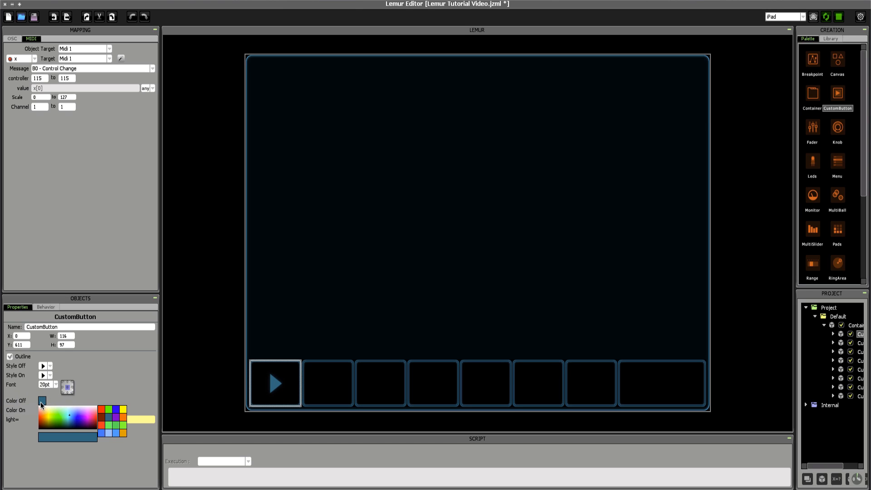
click(116, 410)
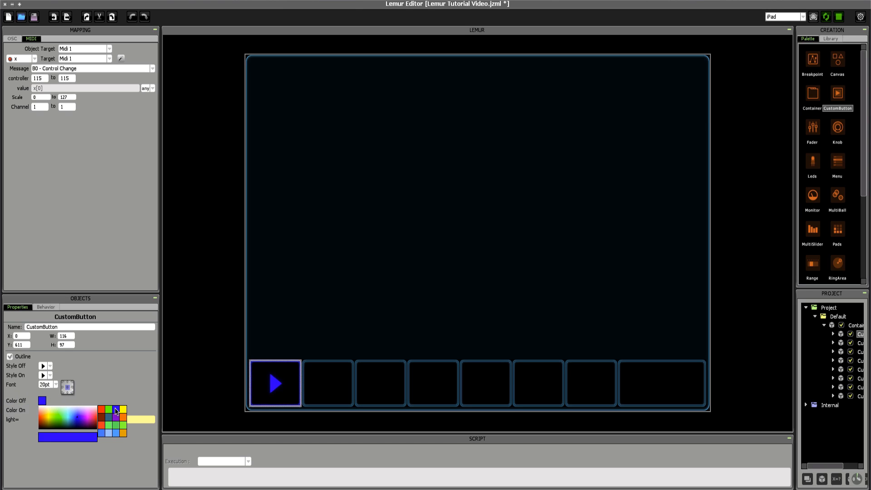
click(42, 408)
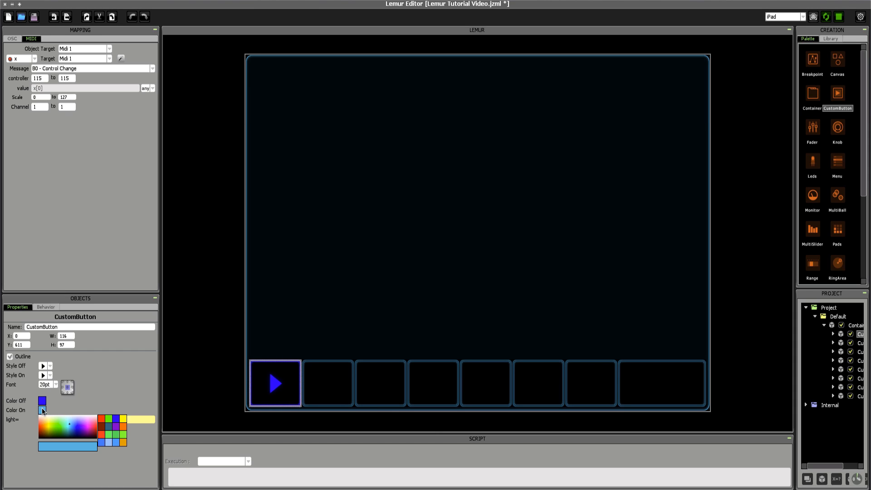
click(114, 421)
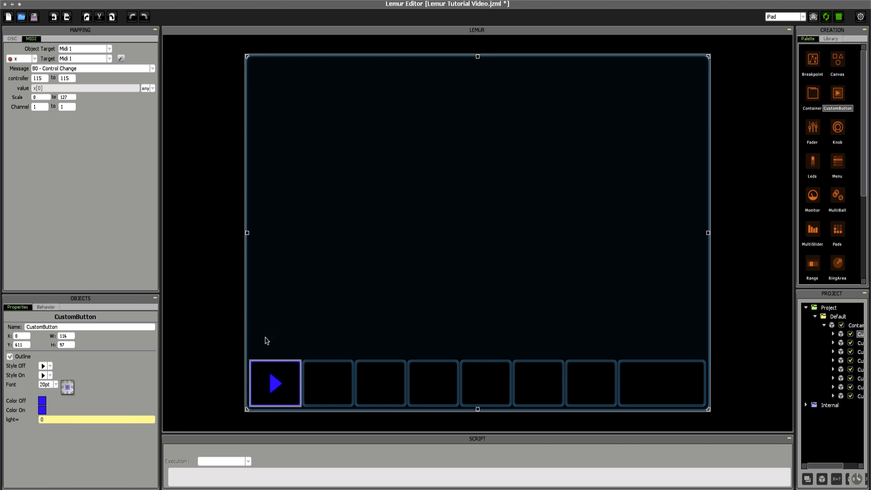
Set both the object target and the x variable's target of the second button in the row to Midi 1
click(323, 389)
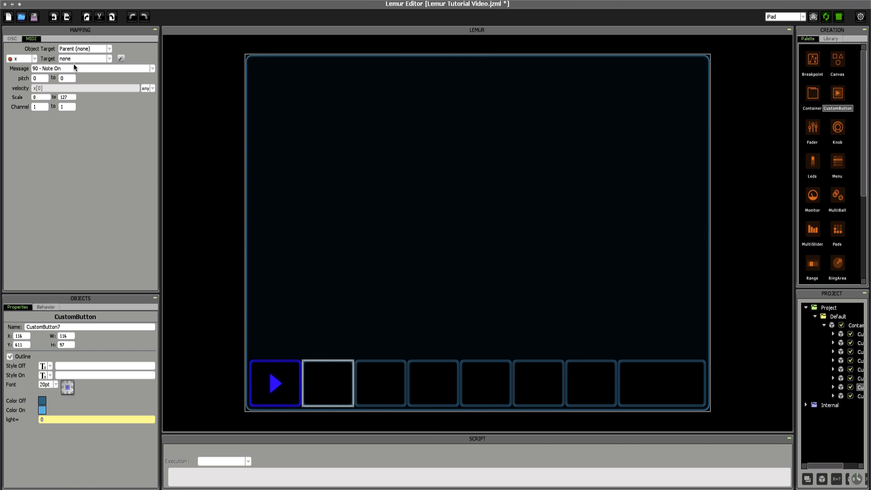
click(282, 384)
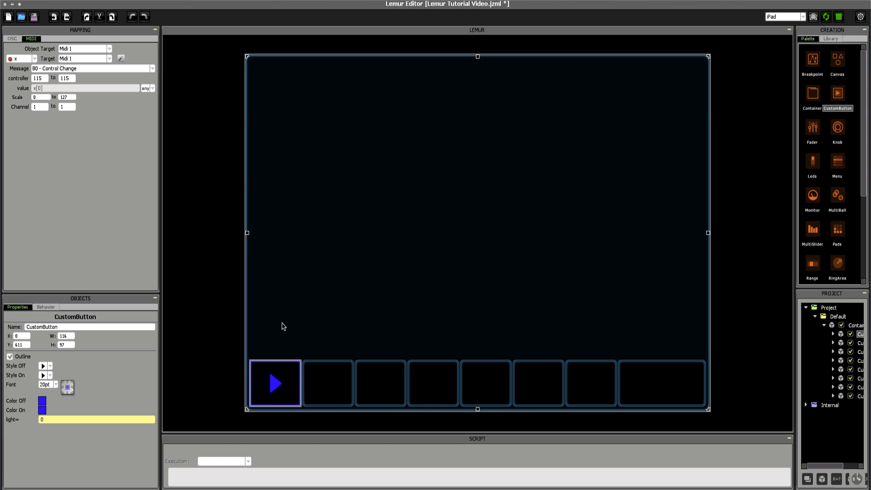
click(328, 381)
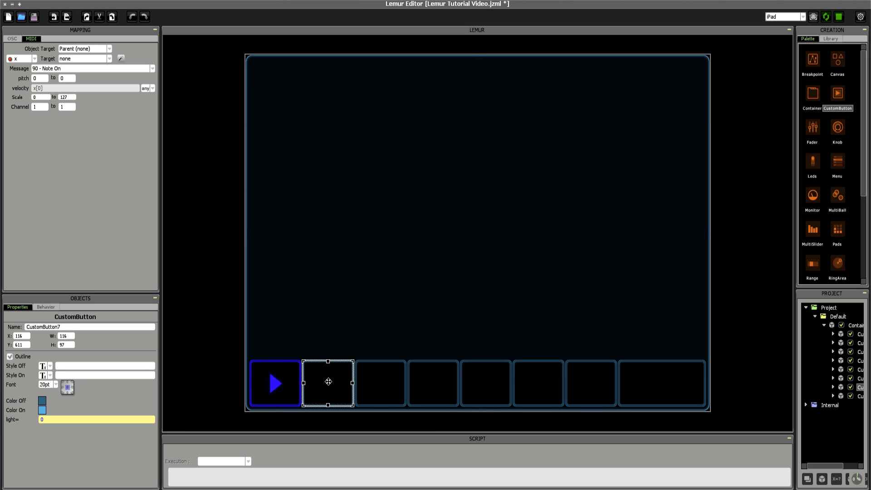
click(74, 49)
click(70, 72)
click(77, 59)
click(73, 81)
Set the second button's MIDI message to B0 - Control Change with controller 116
click(55, 69)
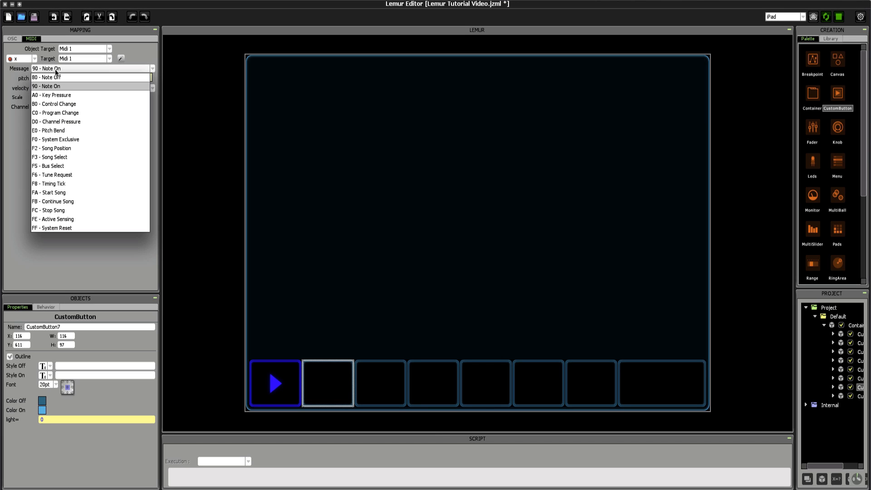
click(55, 103)
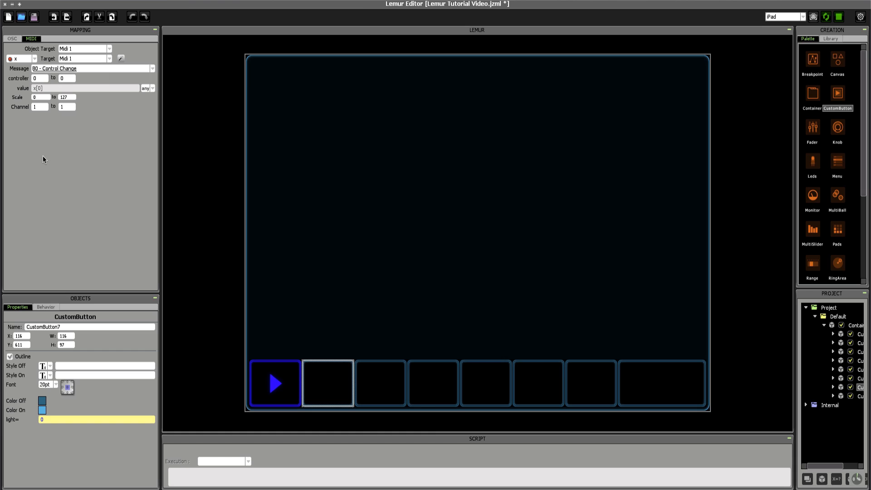
click(271, 377)
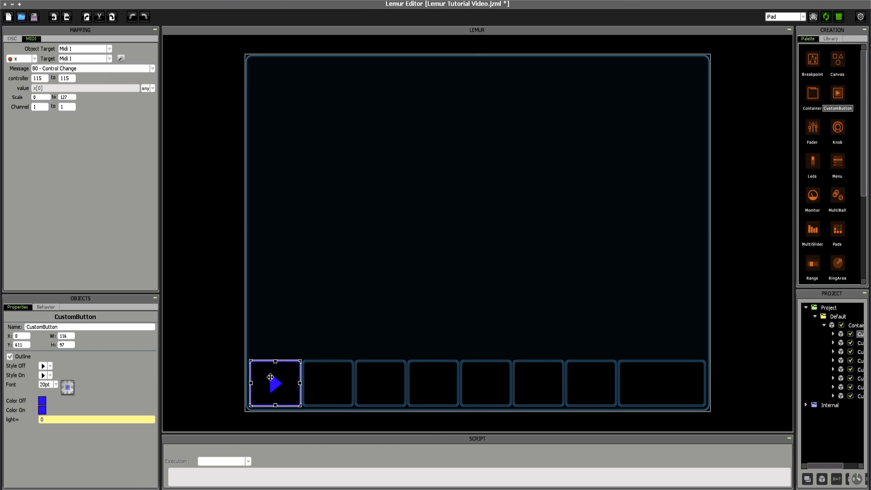
click(322, 385)
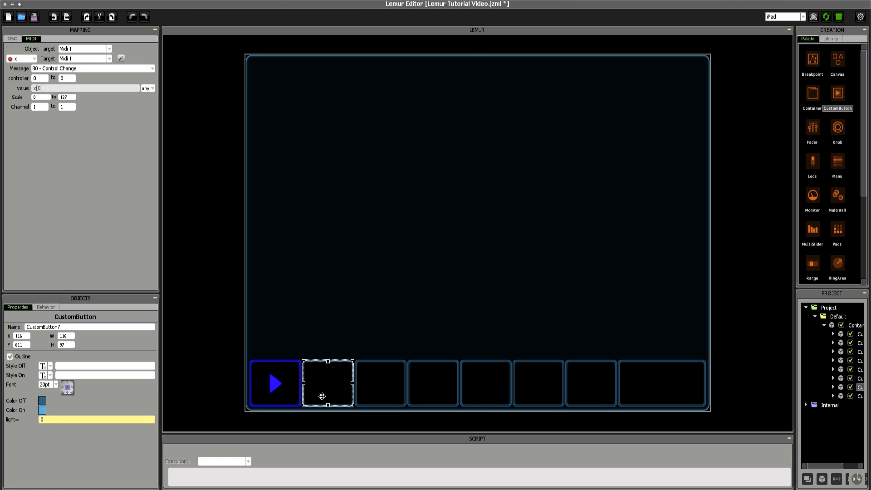
double_click(41, 78)
text(116)
key(Return)
Set the second button's behavior mode to Pad
click(41, 309)
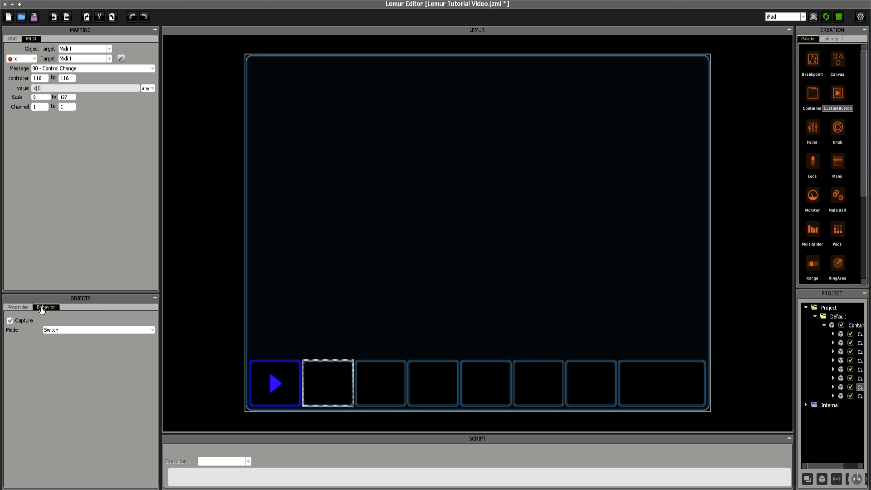
click(56, 329)
click(55, 341)
Give the second button the filled square stop icon for both its off and on styles
click(19, 306)
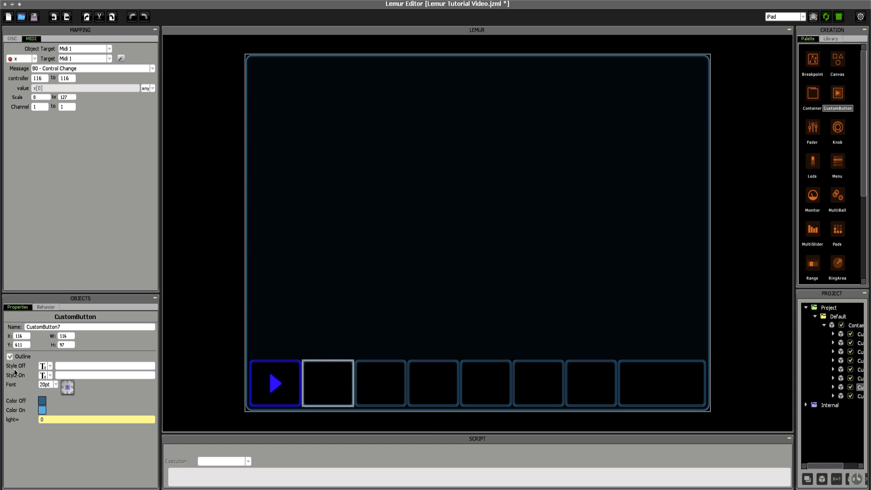
click(42, 369)
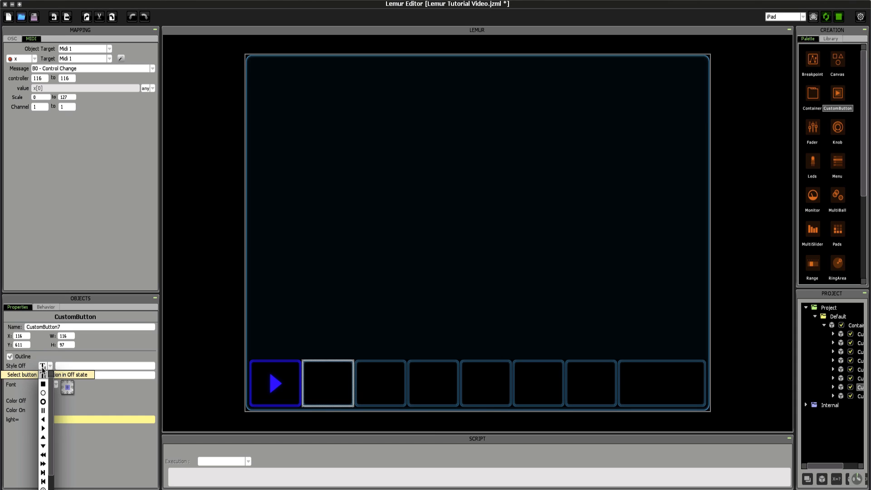
click(44, 390)
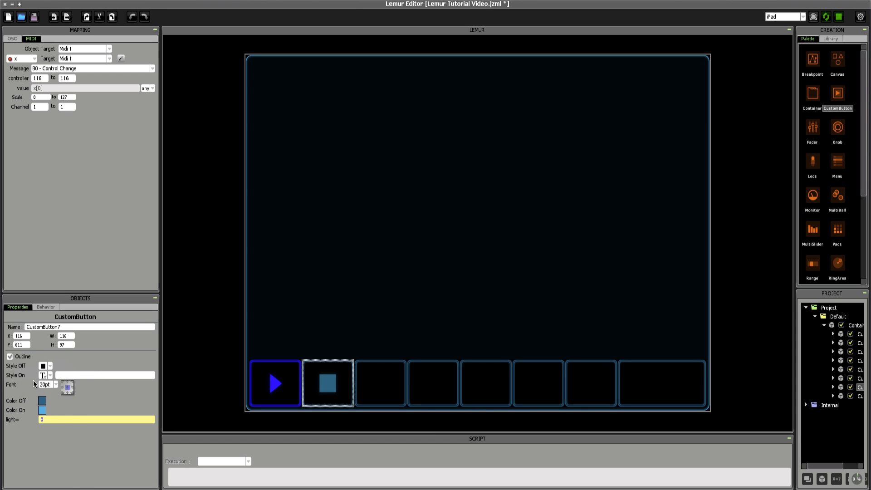
click(42, 375)
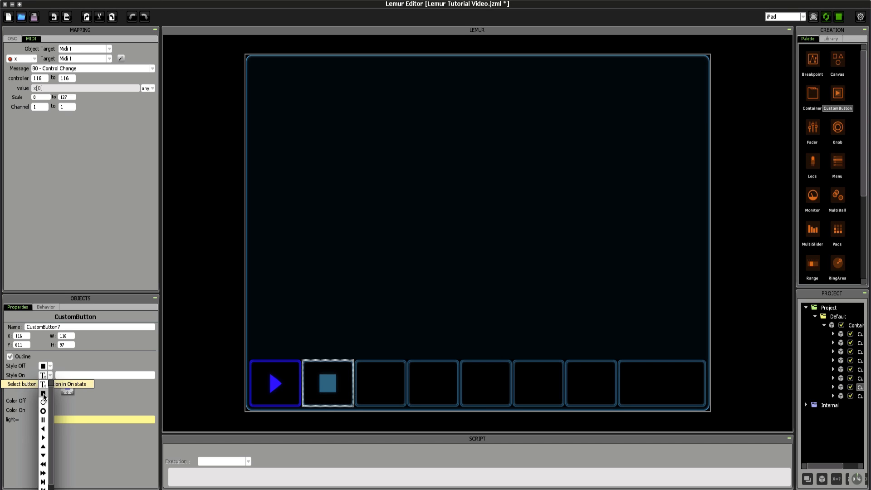
click(44, 397)
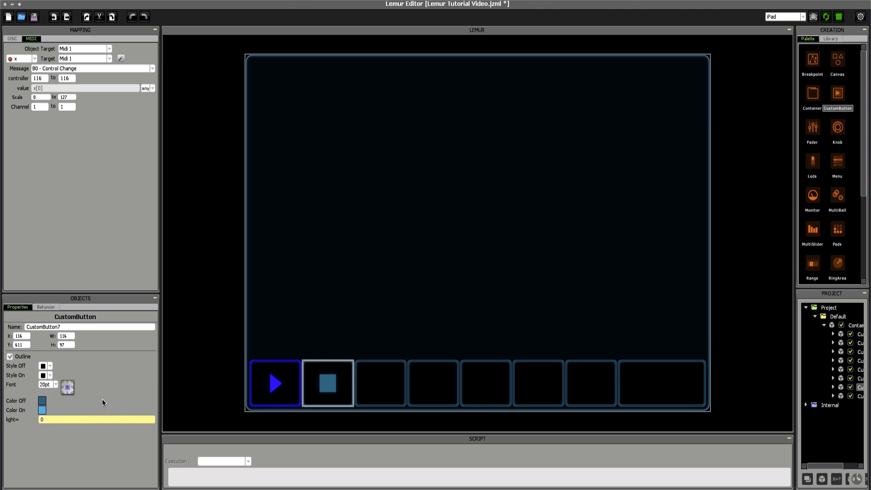
Set the second button's off and on colors to the yellow preset swatch
click(41, 402)
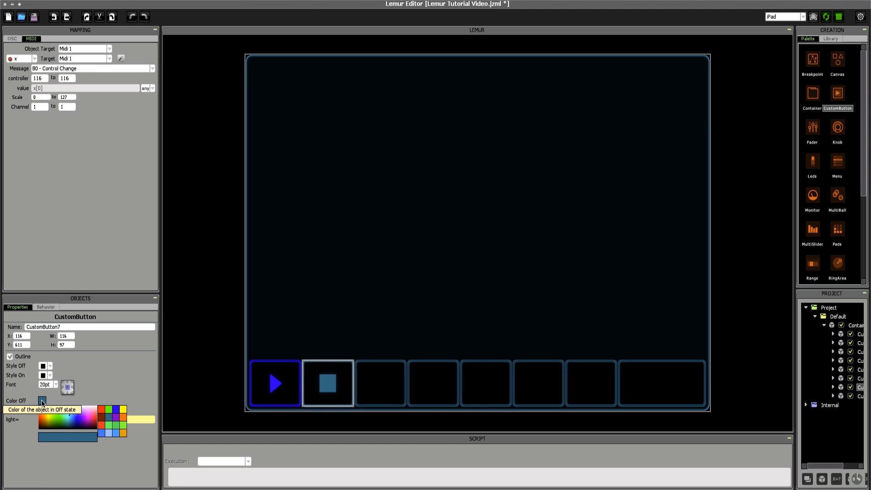
click(123, 410)
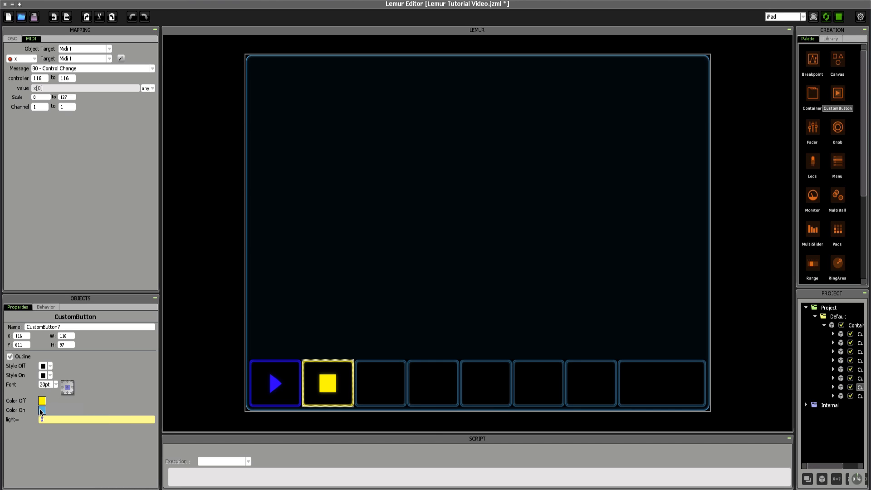
click(41, 410)
click(121, 420)
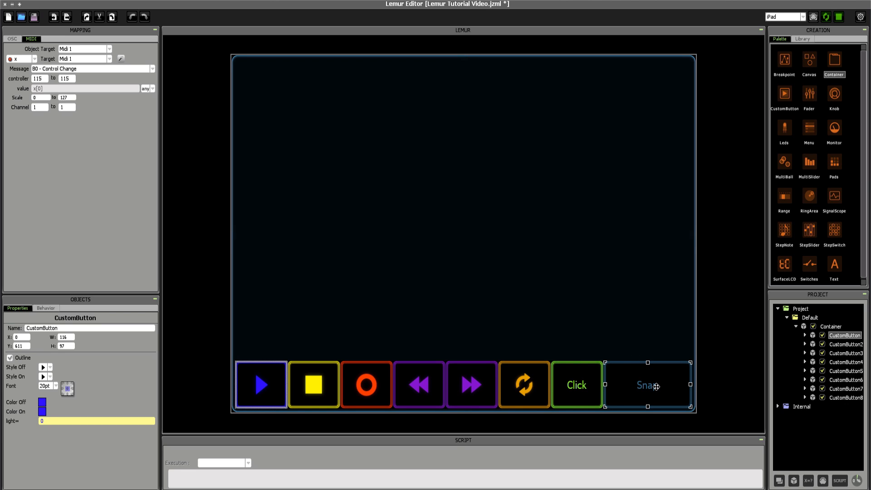
Examine the controller numbers, icons and colors of the finished transport buttons from record to Click, recheck the play button and select the container
click(374, 379)
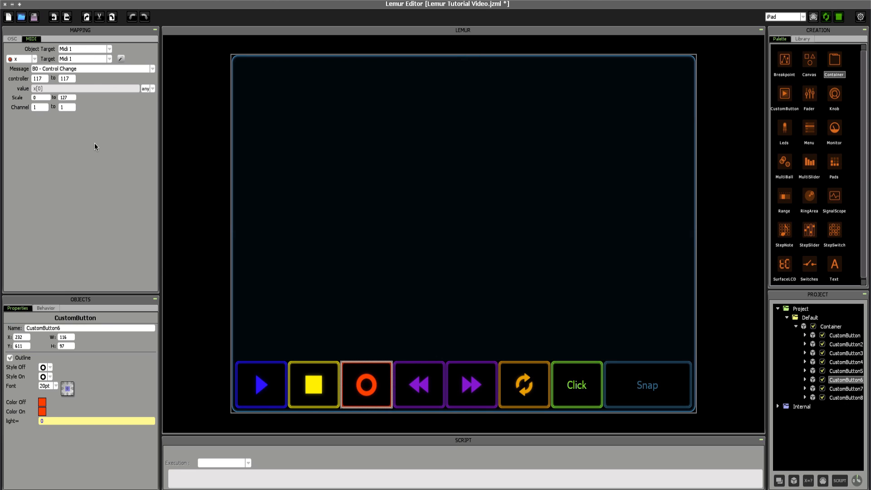
click(412, 391)
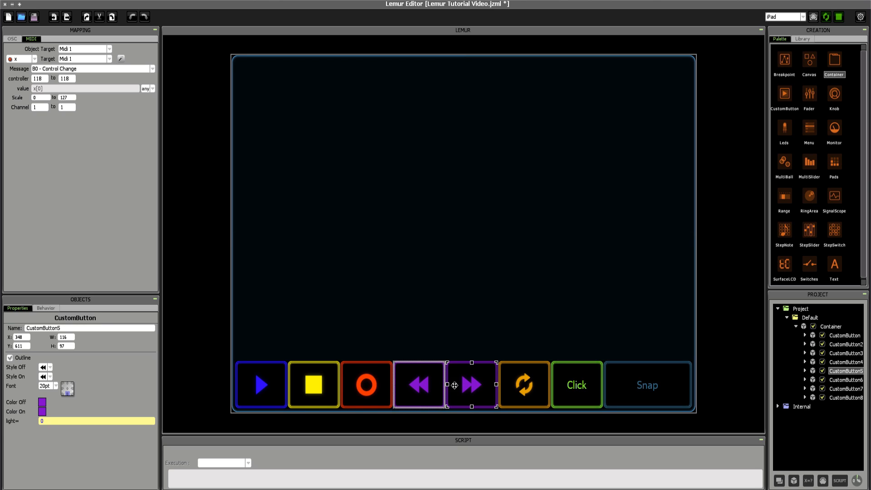
click(467, 383)
click(523, 383)
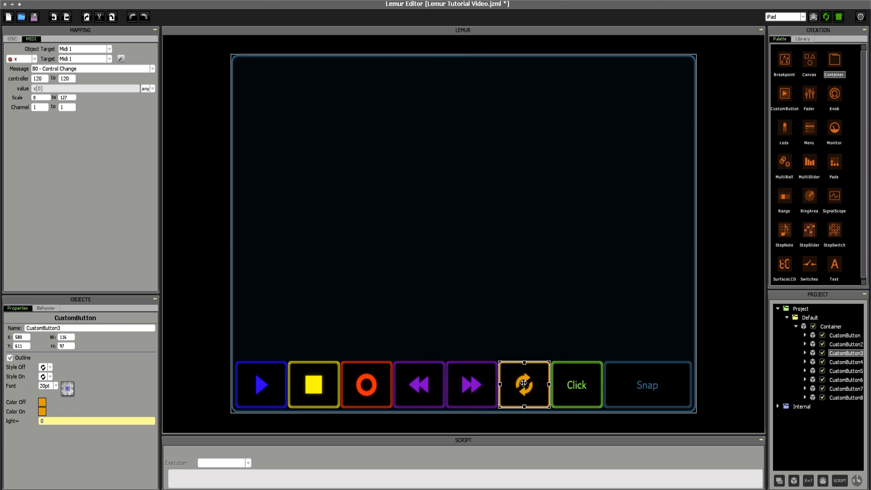
click(579, 383)
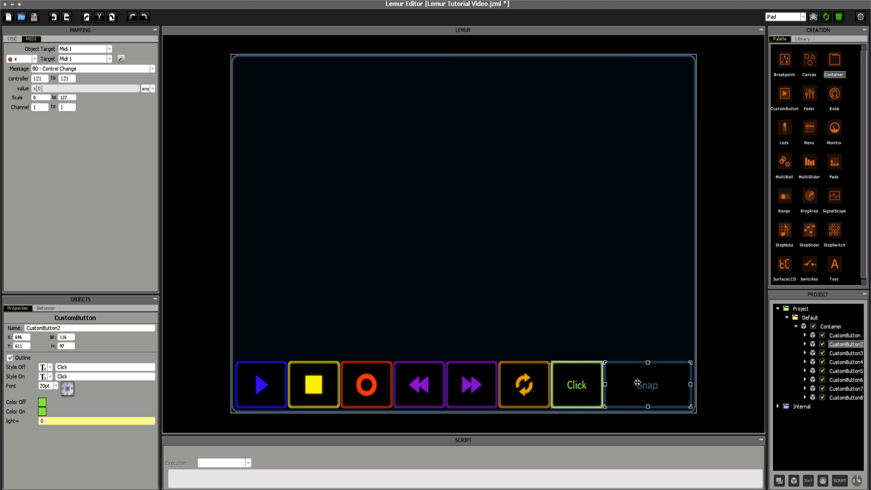
click(268, 372)
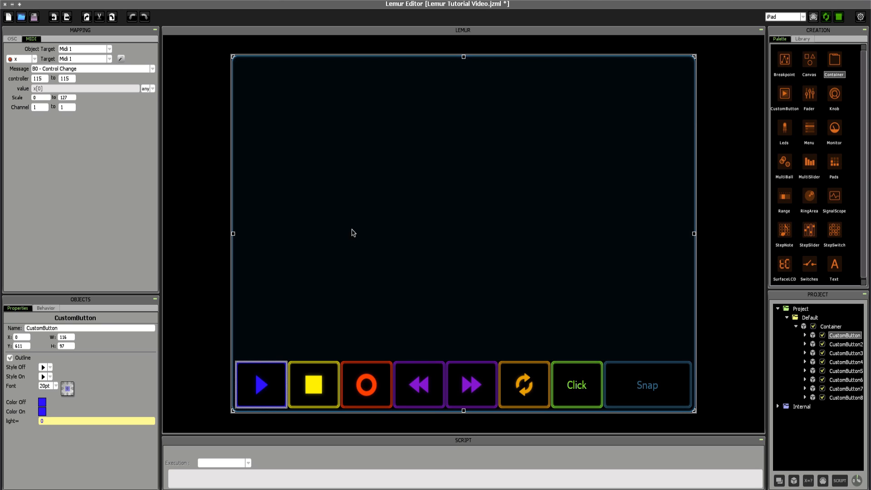
click(330, 380)
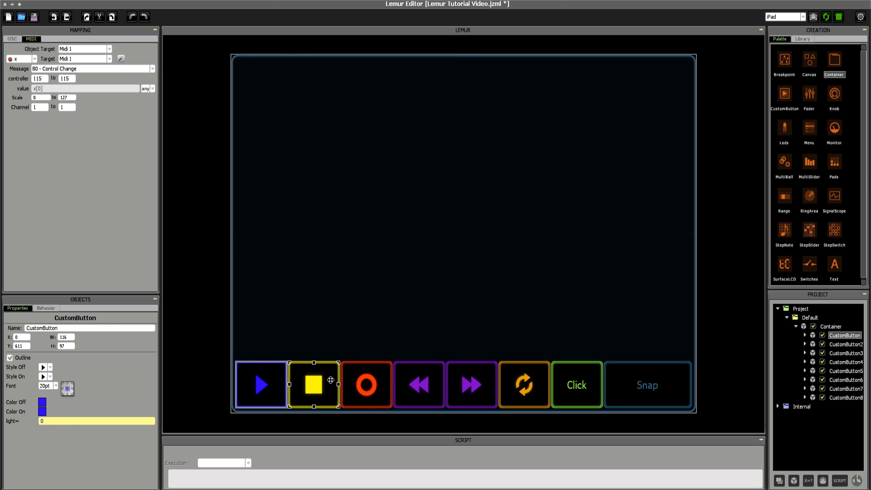
click(470, 238)
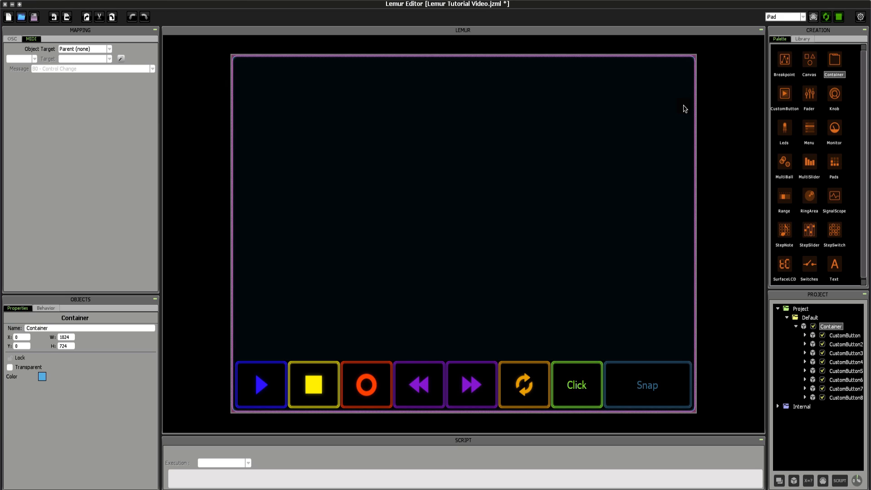
Add a second container inside the main one, place it at the upper-left and enlarge it to about 507 by 594 above the transport buttons
click(381, 171)
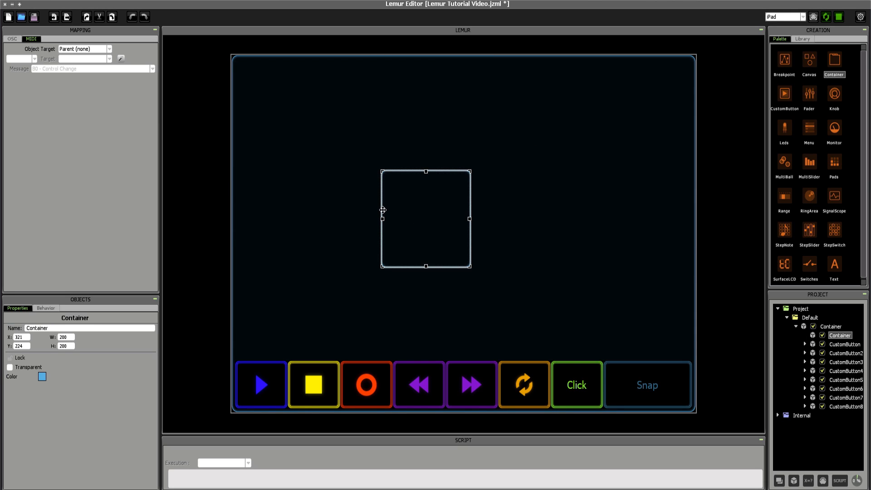
drag(382, 210, 237, 108)
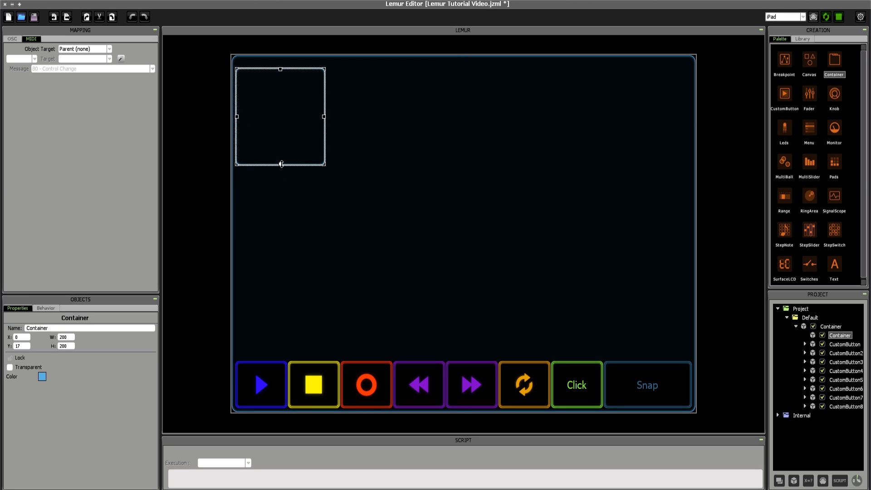
drag(281, 164, 312, 358)
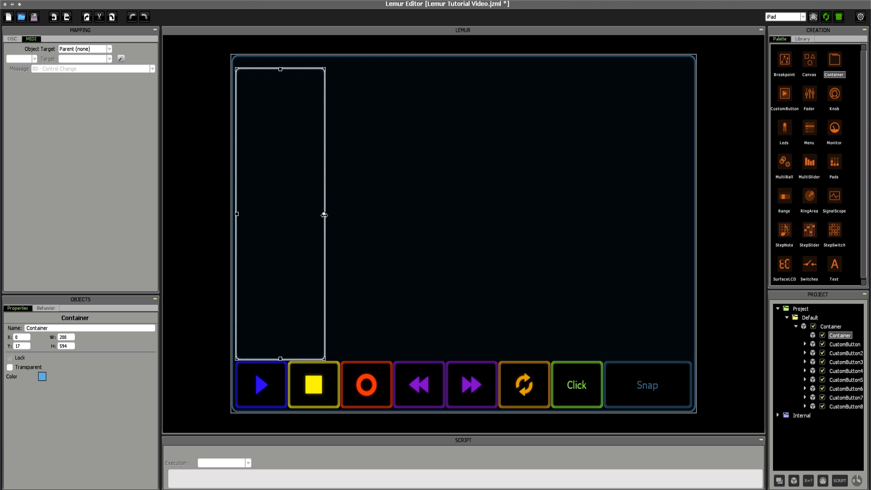
drag(323, 214, 463, 207)
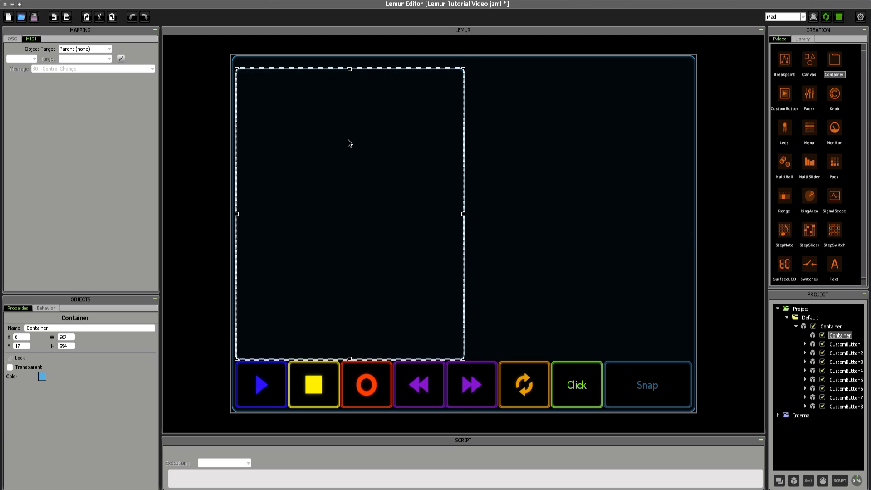
Make the inner container tabbed, move it up to Y 0 and shorten it to about 611 high so it clears the transport buttons
right_click(348, 140)
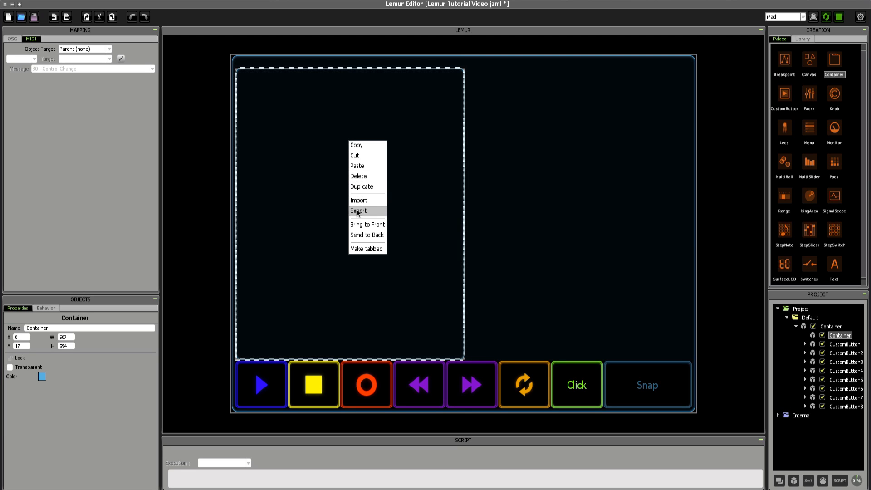
click(365, 249)
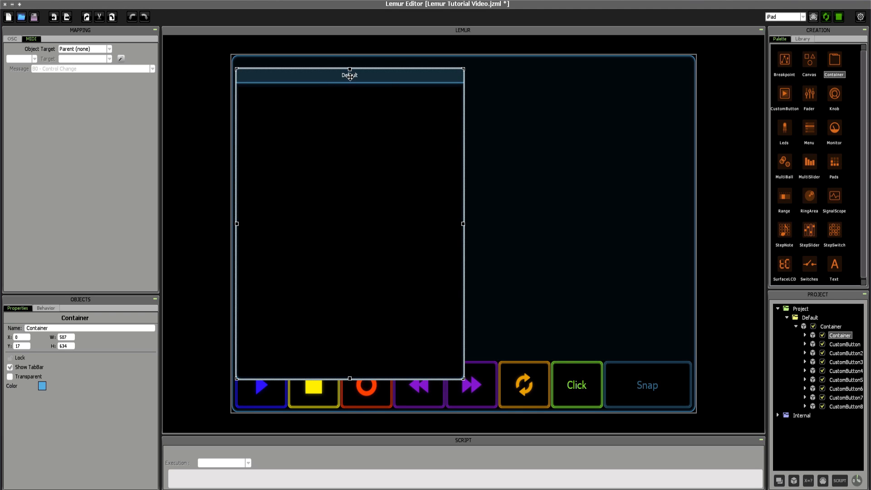
click(355, 156)
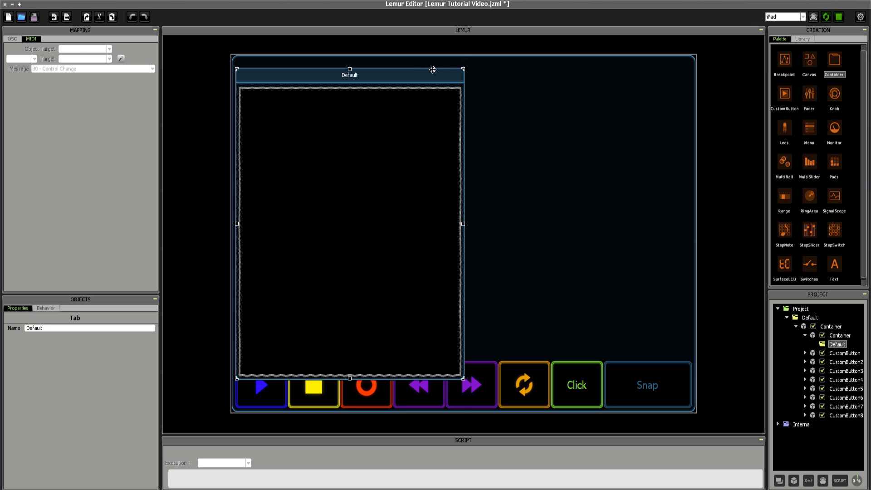
mouse_move(466, 102)
mouse_down()
mouse_move(467, 81)
mouse_move(467, 91)
mouse_up()
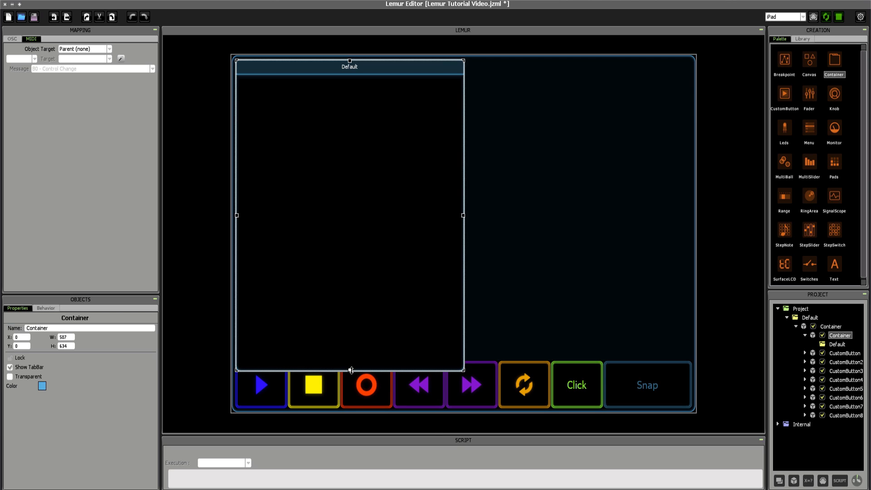
drag(351, 370, 353, 359)
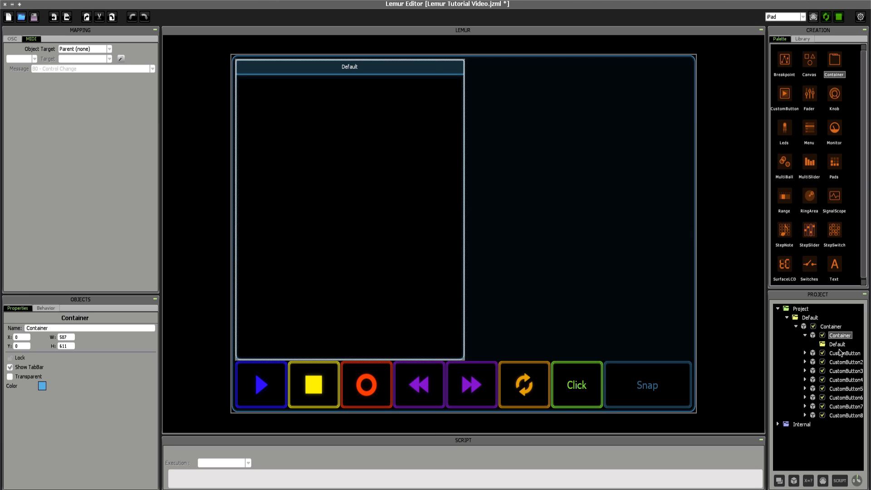
Rename the inner container's Default tab as DAW Control
click(838, 345)
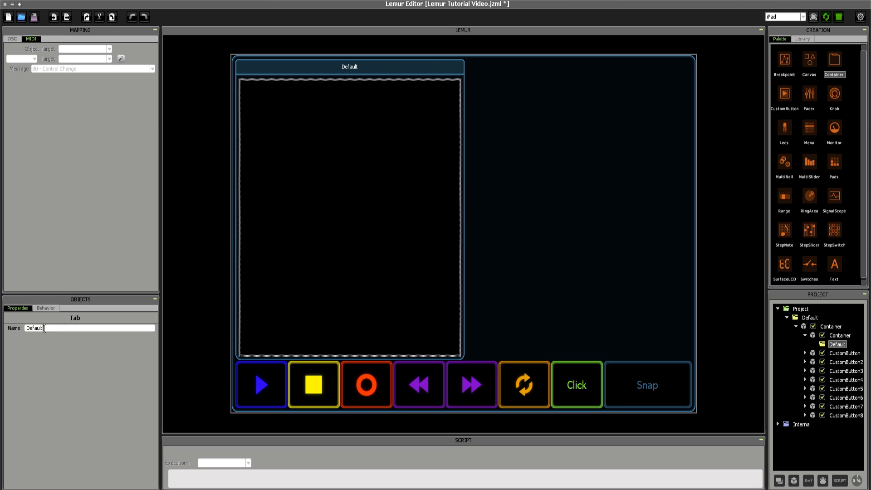
double_click(43, 328)
text(DAW Control)
key(Return)
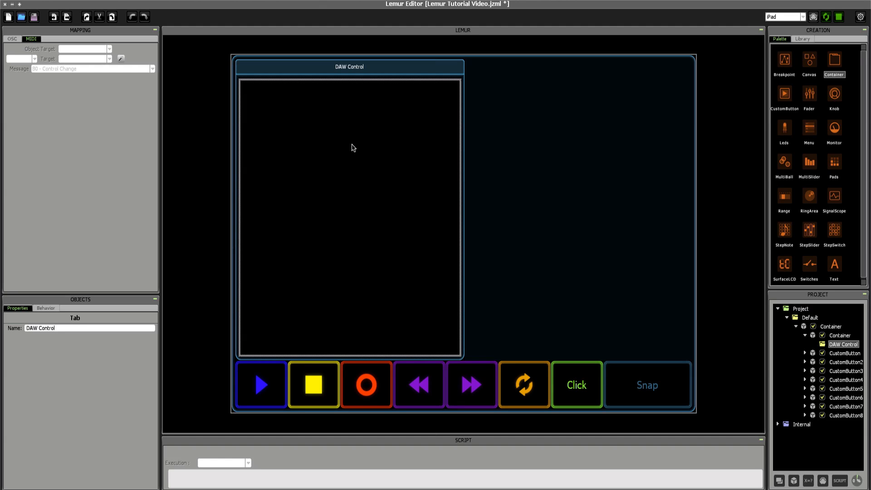
Add a second tab named MIDI FADERS to the inner container
click(358, 67)
right_click(352, 143)
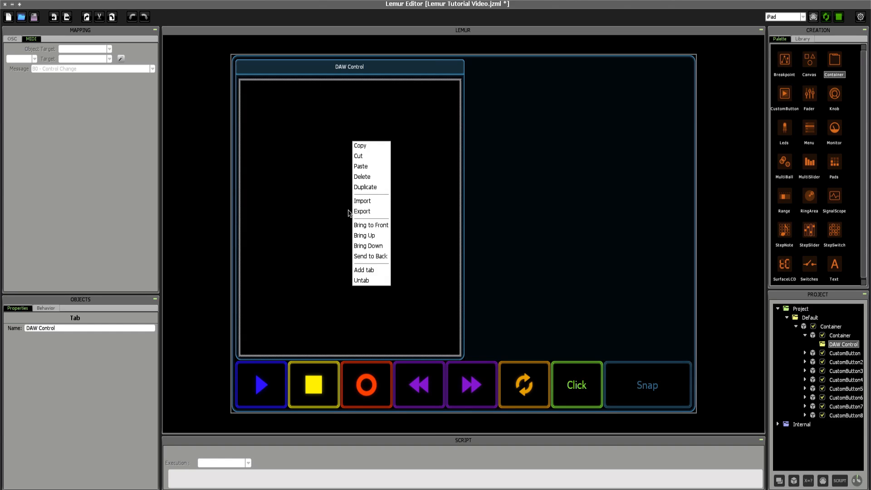
click(365, 270)
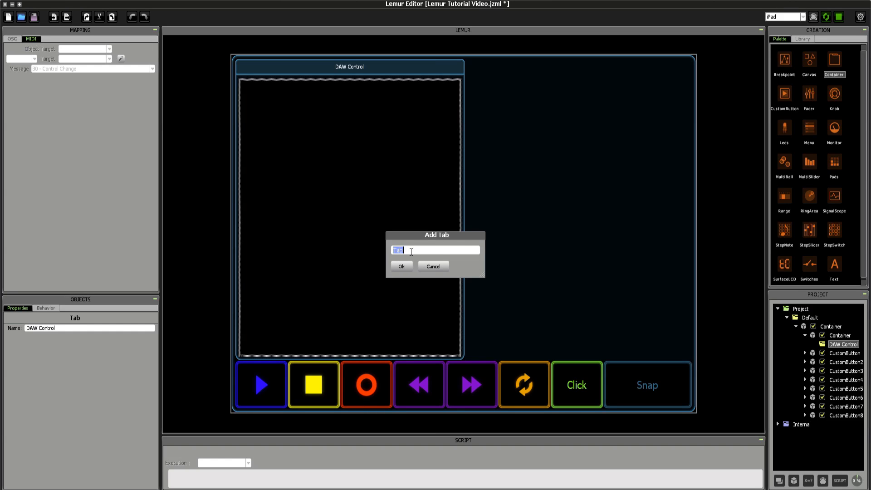
text(MIDI FADERS)
key(Return)
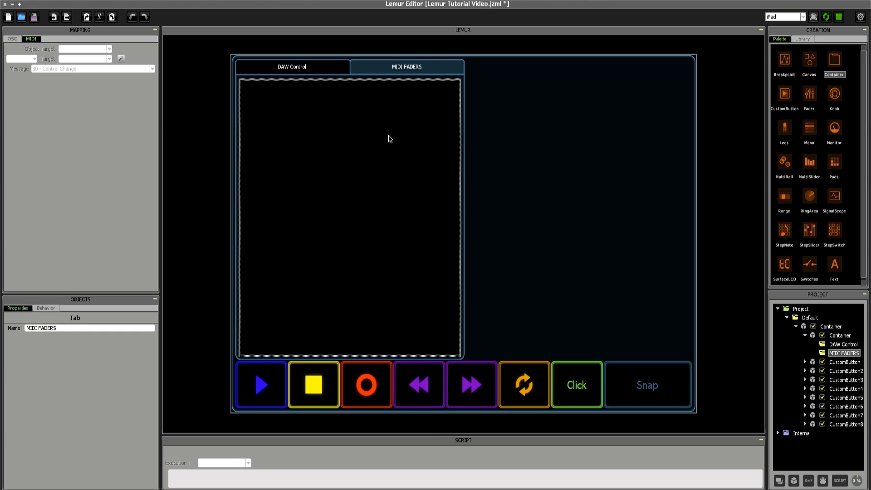
Switch the inner container from the MIDI FADERS tab back to the DAW Control tab
click(395, 70)
click(356, 123)
click(842, 345)
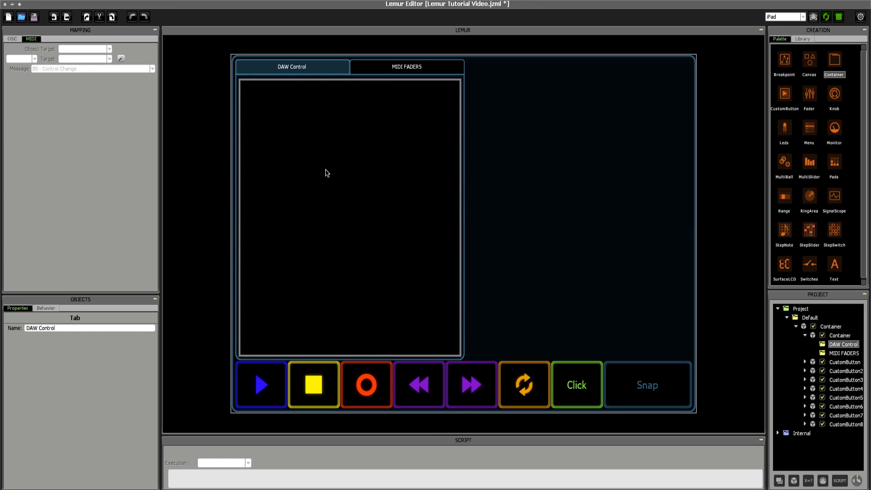
click(561, 205)
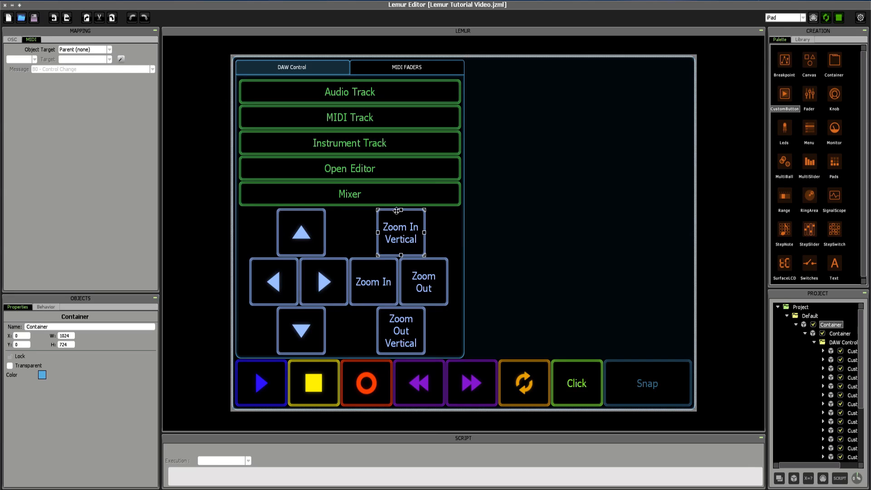
Look over the left arrow, Zoom In, play and Snap buttons of the filled layout
click(283, 274)
click(299, 62)
click(363, 261)
click(283, 271)
click(278, 376)
click(636, 384)
Examine the MIDI controller mappings of the Audio Track, MIDI Track, Instrument Track, Open Editor and Mixer buttons
click(327, 108)
click(326, 91)
click(349, 90)
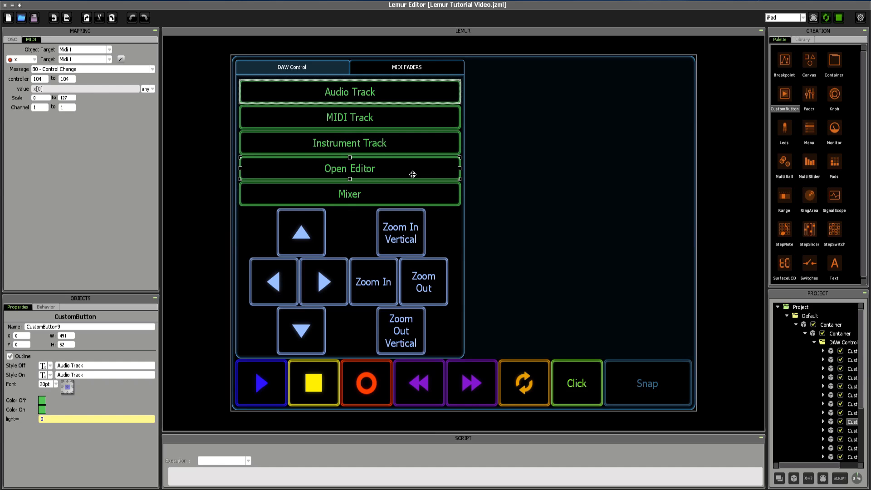
click(338, 121)
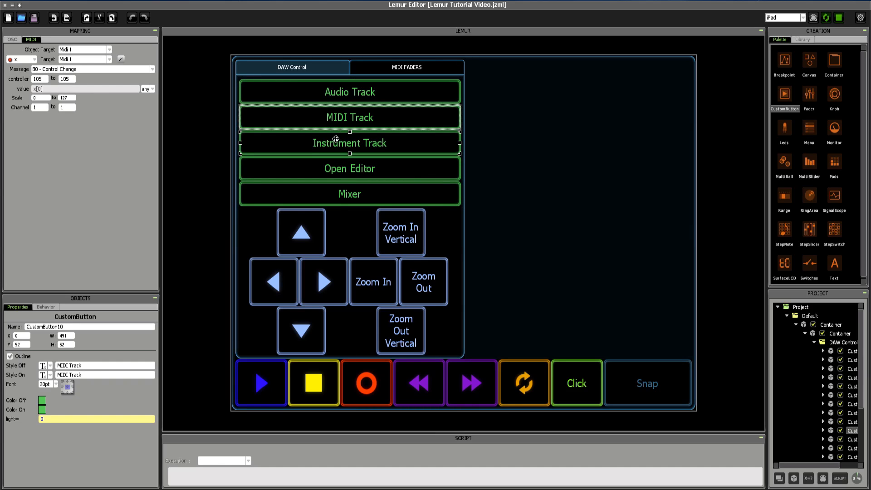
click(340, 140)
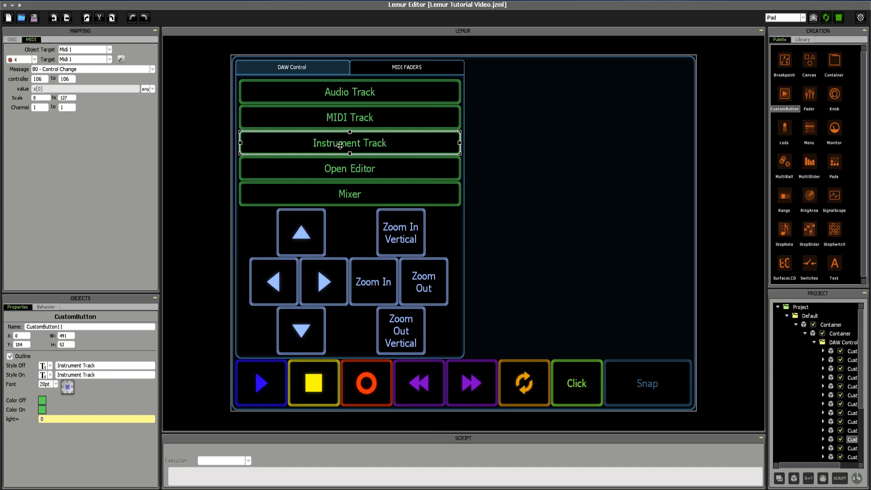
click(345, 168)
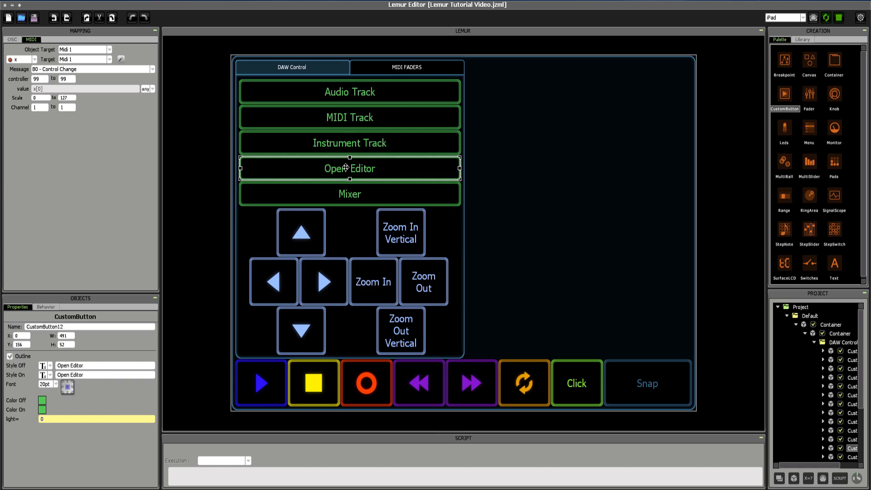
click(345, 190)
click(343, 164)
click(341, 144)
click(343, 117)
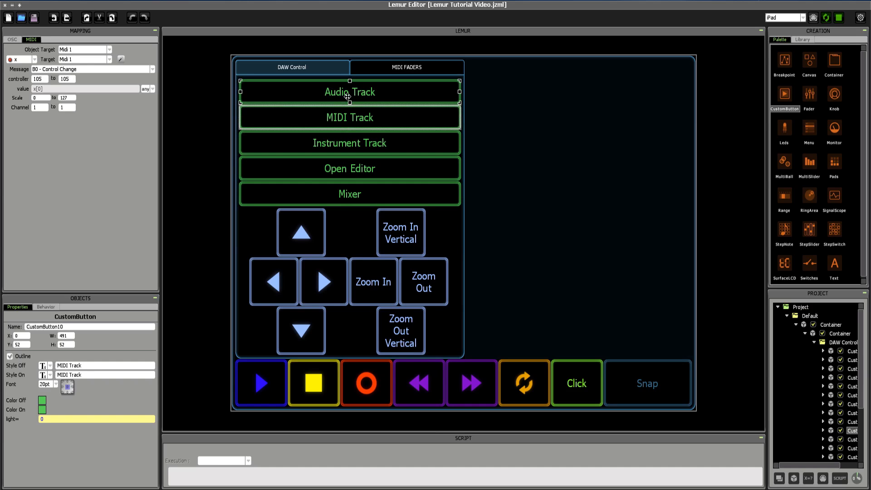
click(347, 96)
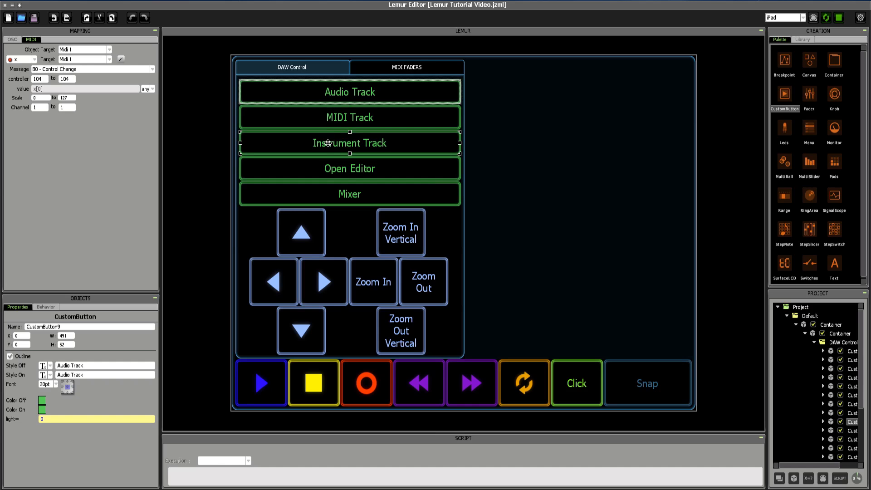
click(325, 175)
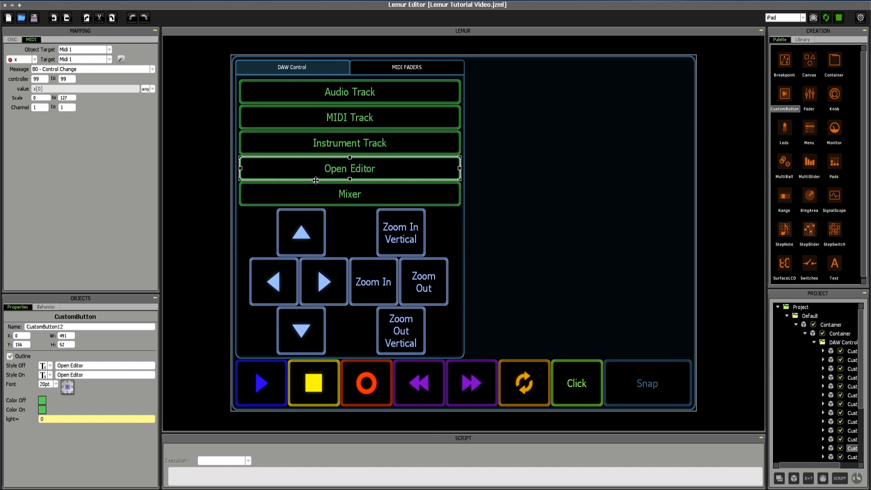
click(347, 195)
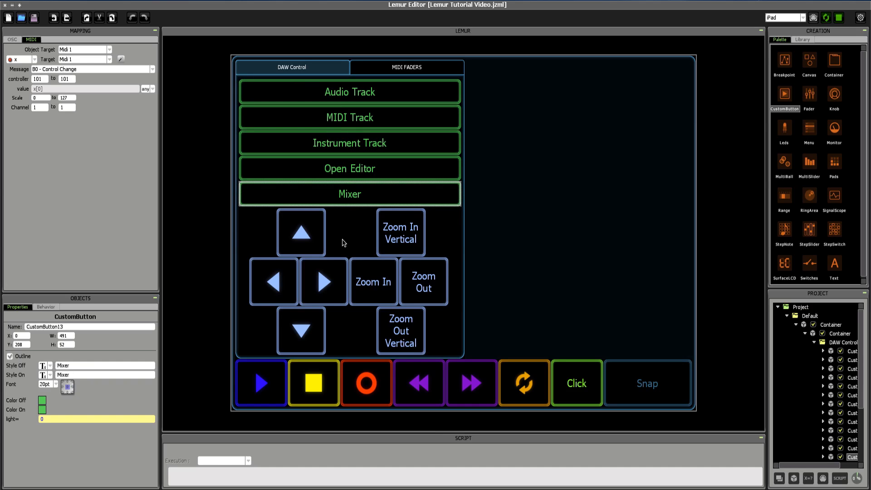
Examine the MIDI controller mappings of the arrow buttons and the four zoom buttons
click(300, 237)
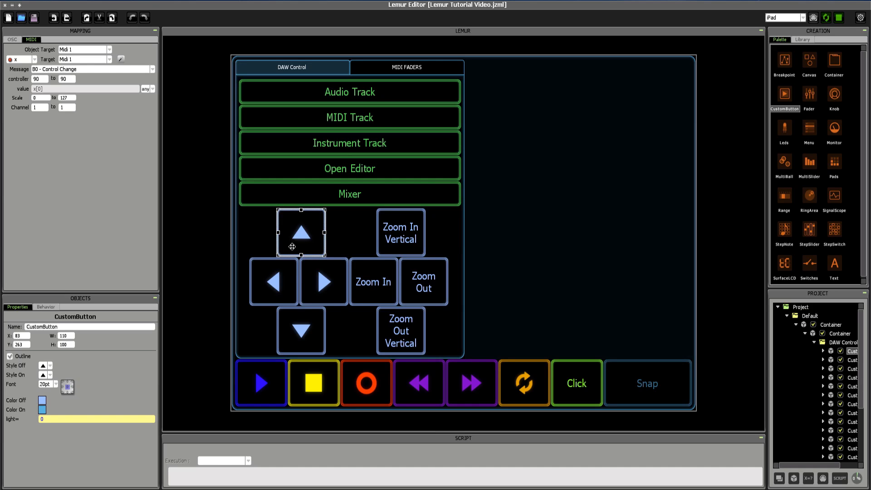
click(305, 335)
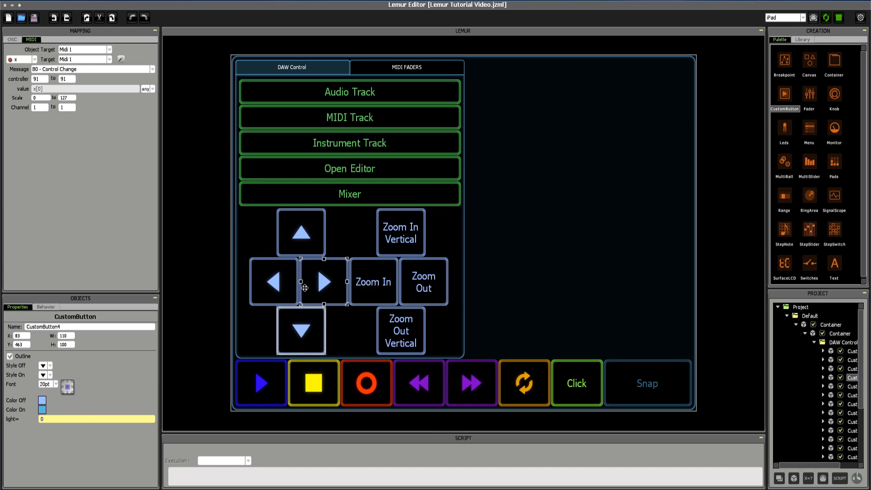
click(275, 278)
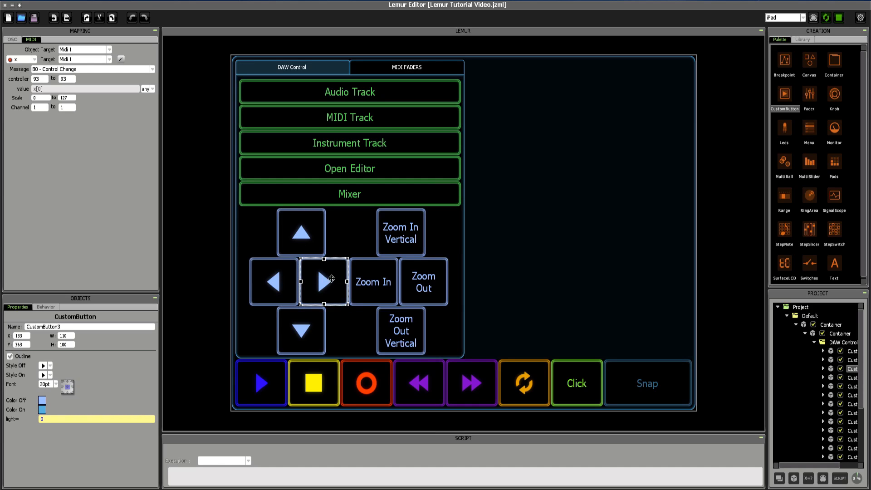
click(409, 228)
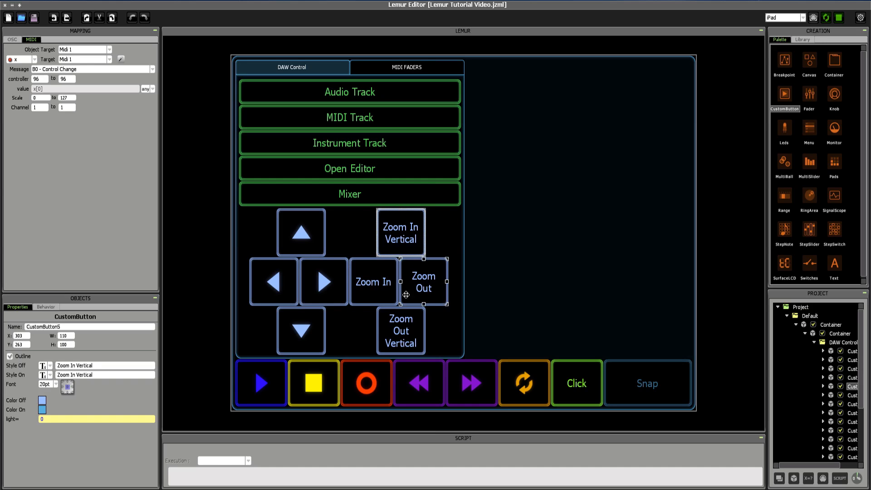
click(408, 318)
click(371, 284)
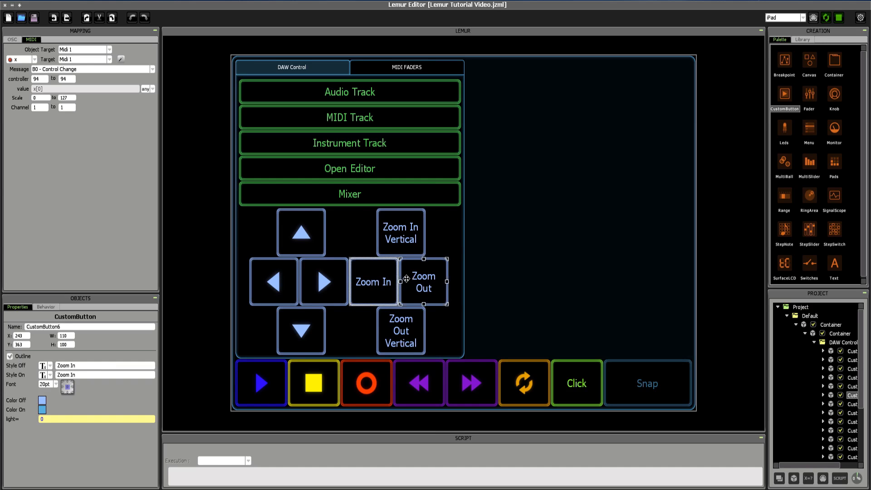
click(428, 283)
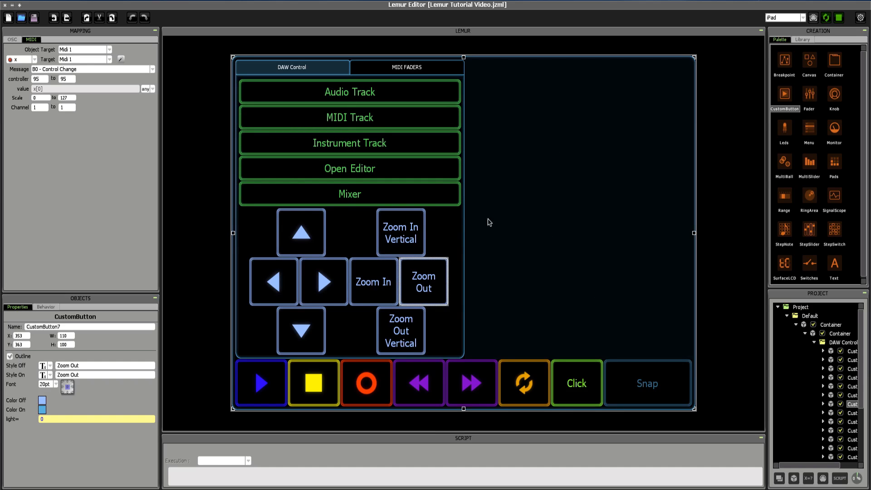
View the contents of the MIDI FADERS tab, and return to the DAW Control tab
click(356, 236)
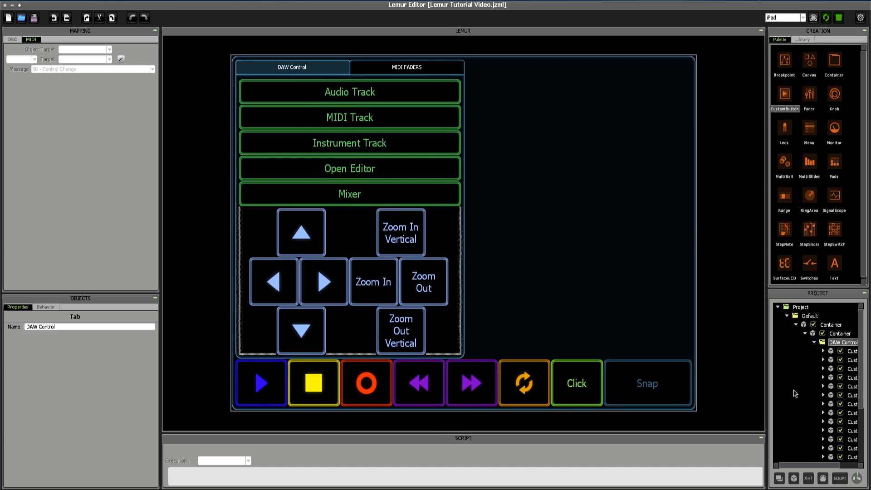
scroll(800, 381, down, 4)
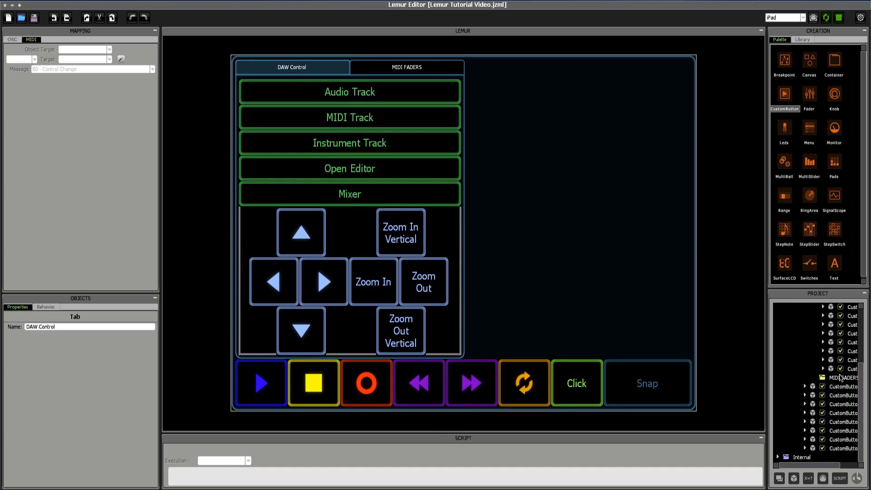
click(840, 378)
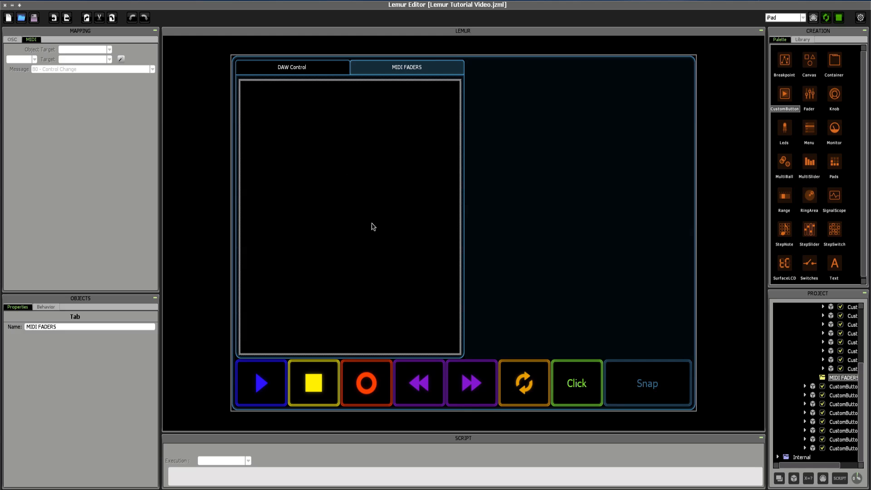
click(647, 308)
scroll(801, 365, up, 3)
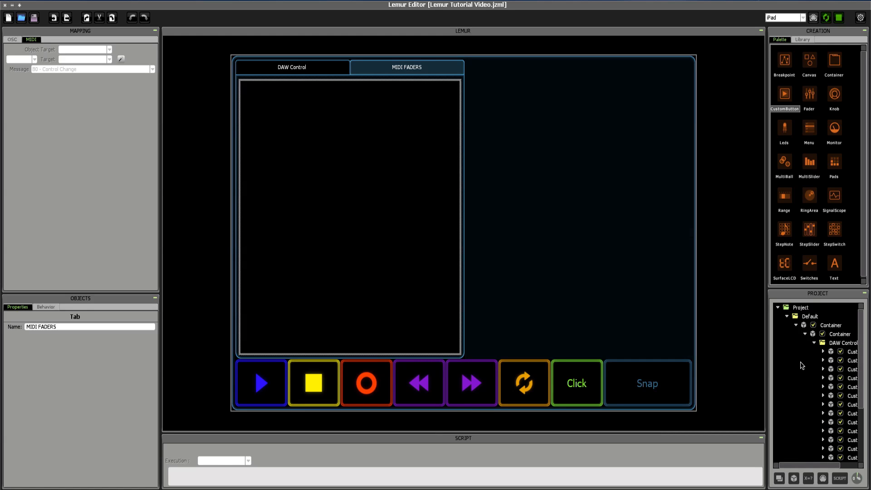
click(837, 343)
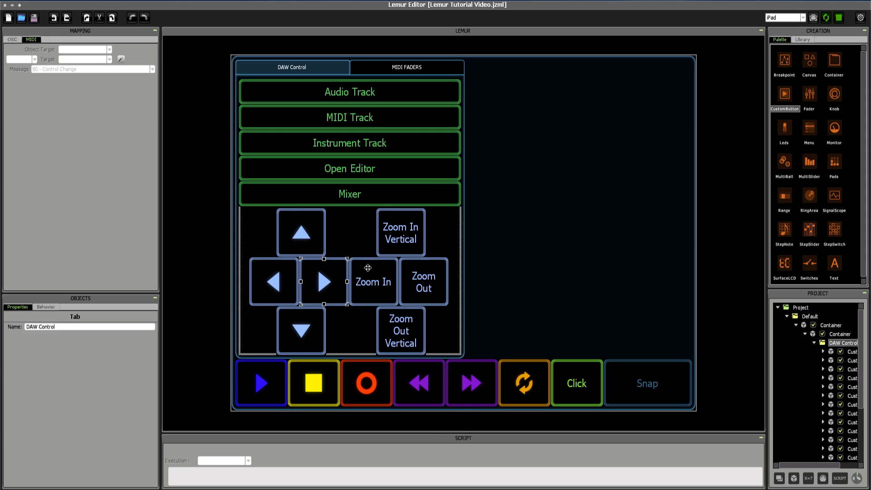
Switch to Cubase and add a new Generic Remote device in the Device Setup
click(511, 205)
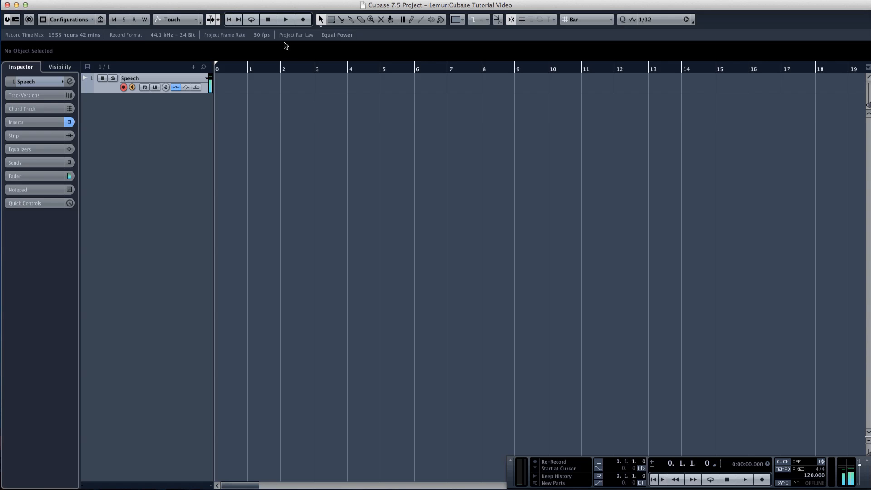
click(283, 0)
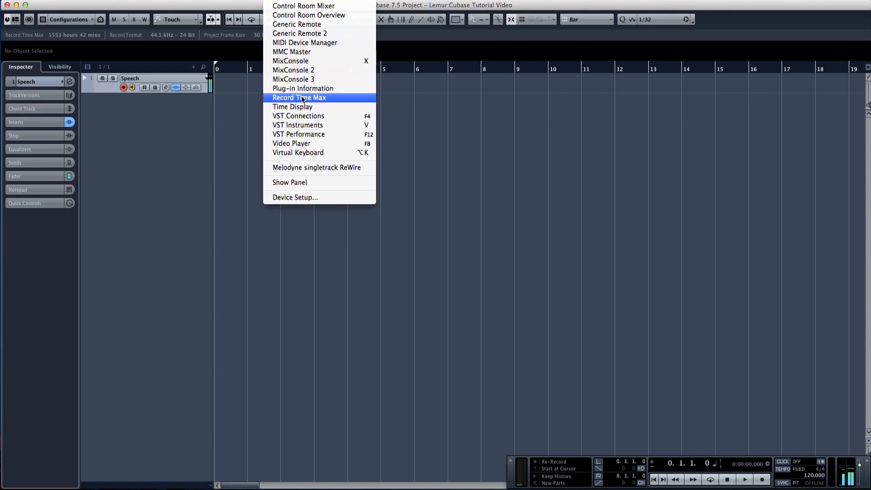
click(293, 197)
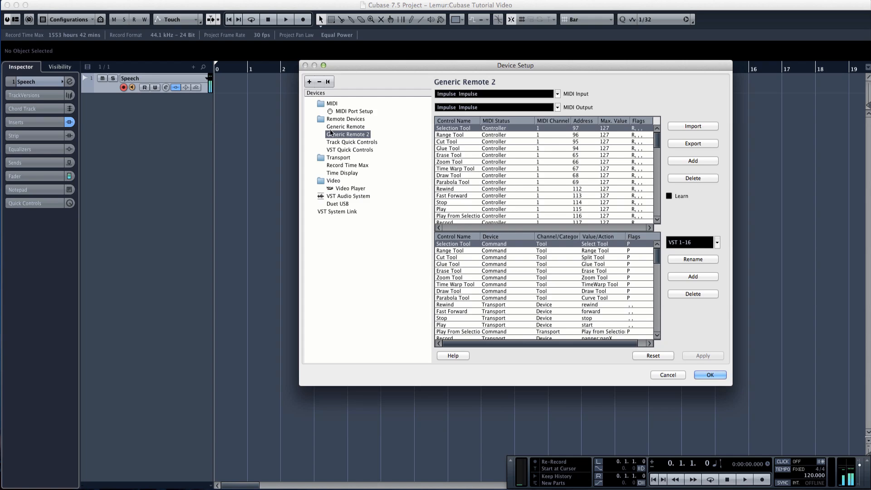
click(309, 83)
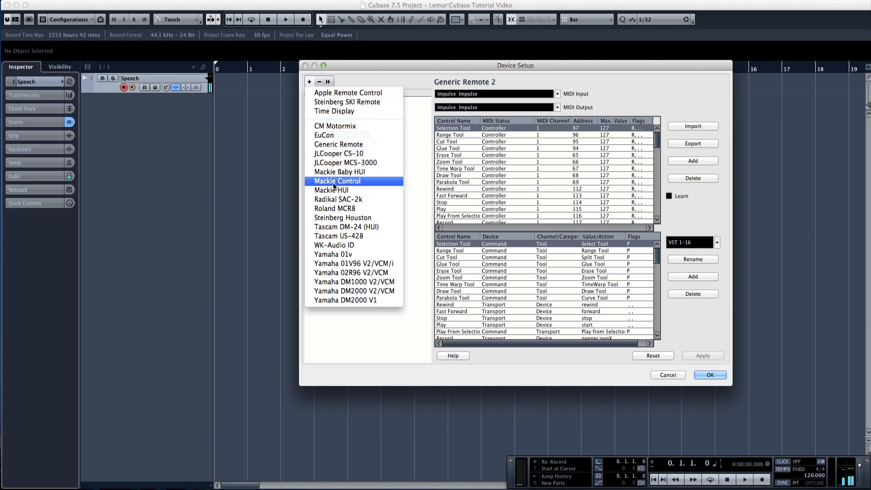
click(332, 142)
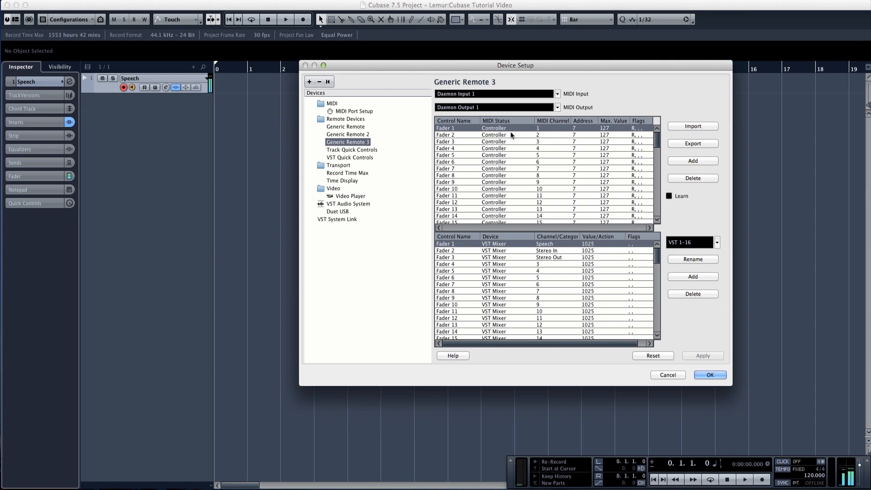
Set the new generic remote's MIDI input to Daemon Input 1 and its MIDI output to Daemon Output 1
click(470, 95)
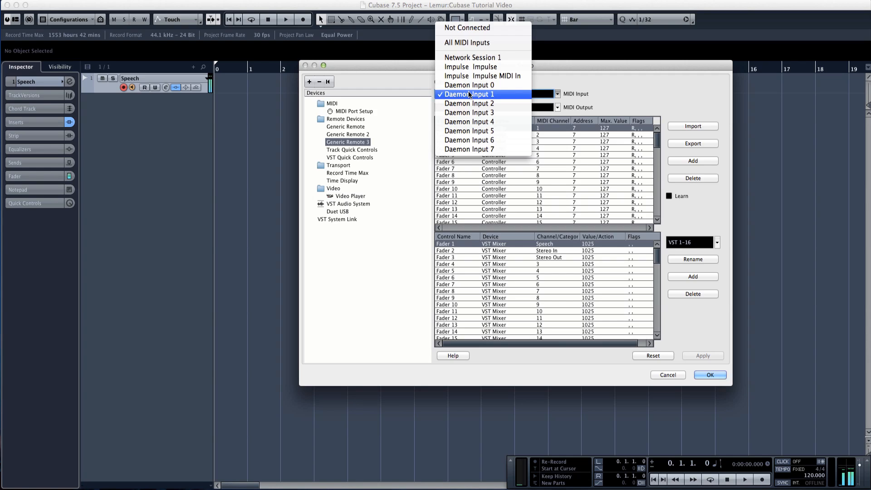
click(469, 94)
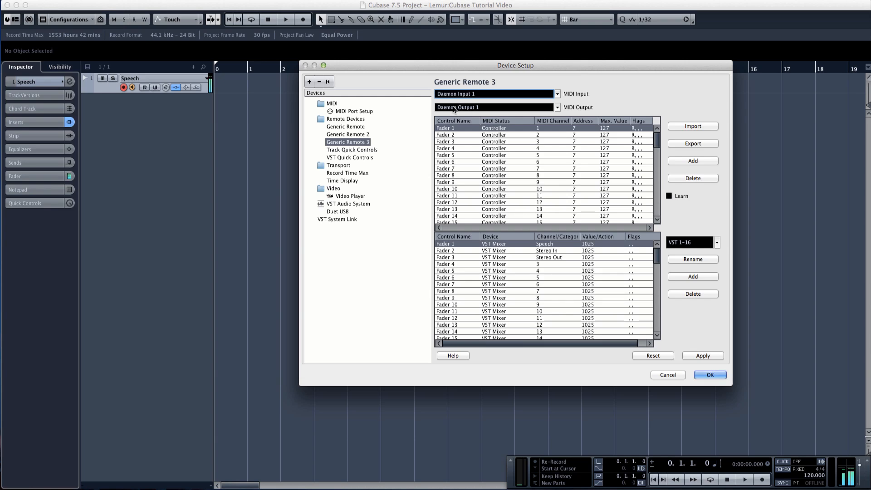
click(455, 107)
click(462, 109)
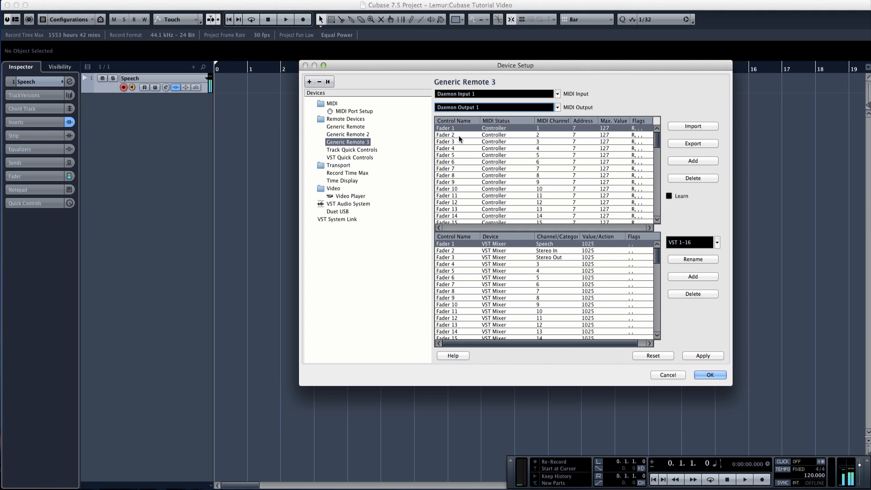
Rename the Fader 1 control as Start and set its address to 115
double_click(449, 127)
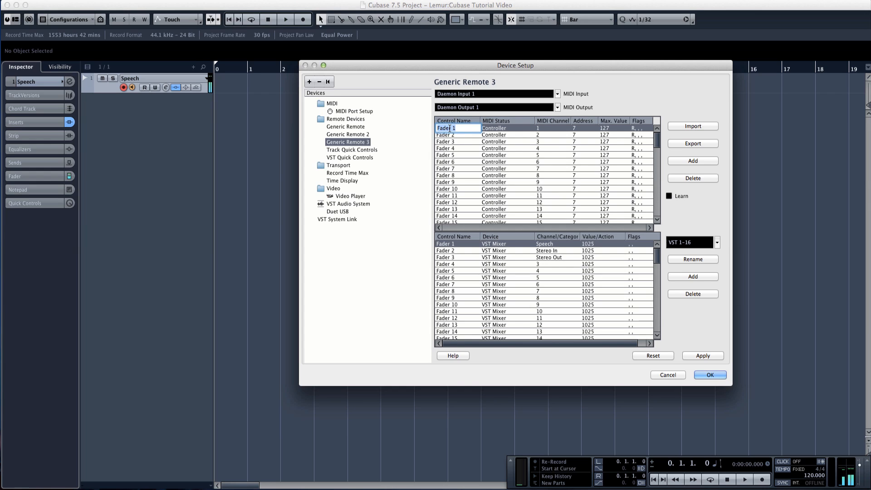
text(Start)
key(Return)
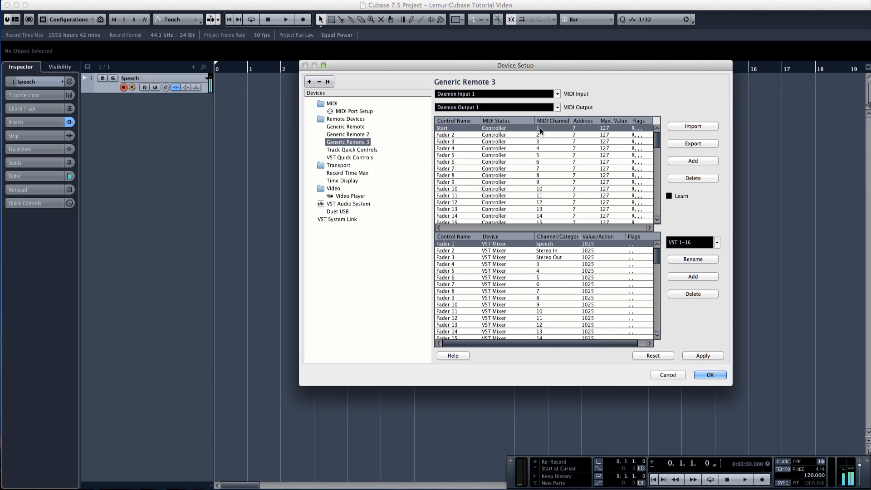
double_click(575, 127)
text(115)
key(Return)
Assign the Start control to the Transport device with the Device category
click(452, 245)
click(499, 245)
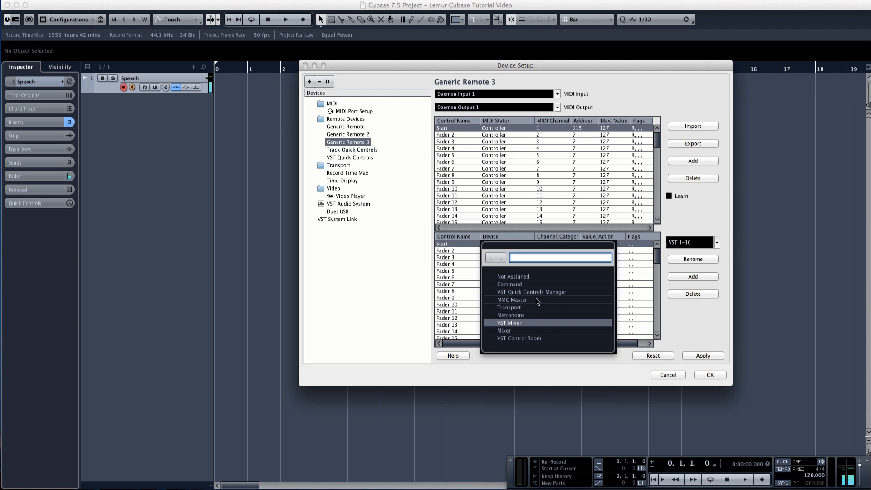
click(513, 308)
click(512, 308)
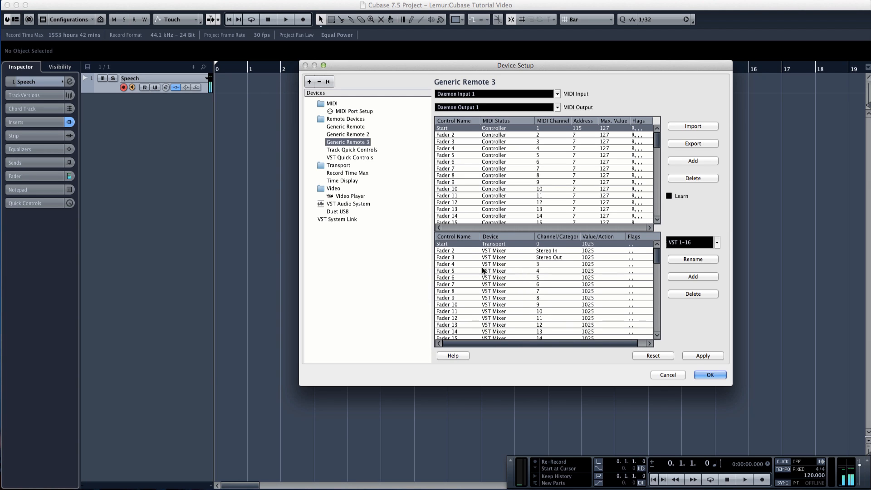
click(537, 244)
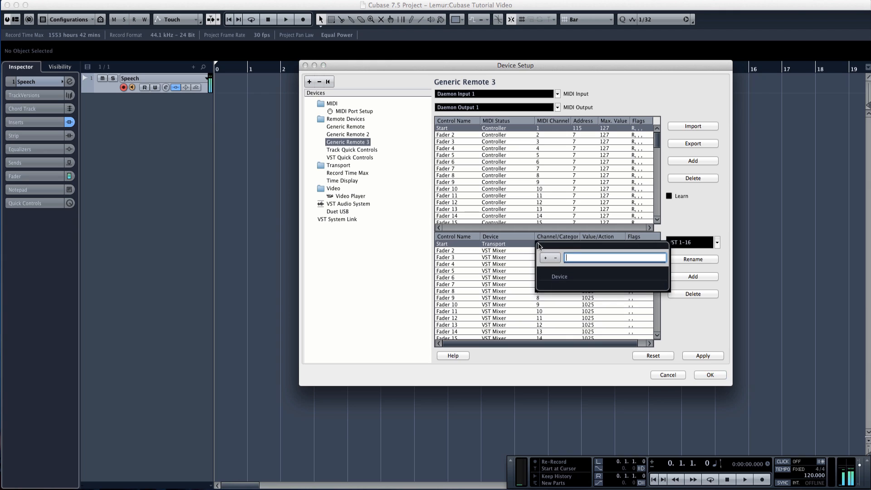
click(561, 280)
click(559, 278)
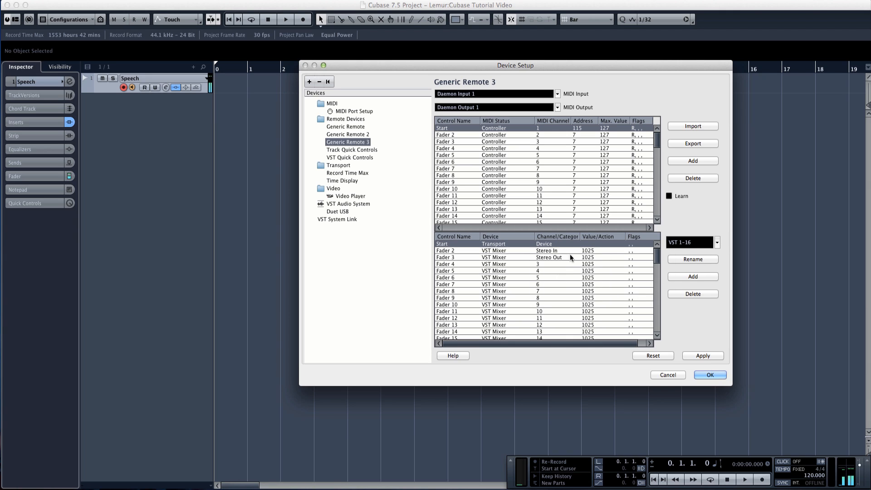
Set the Start control's action to start, and apply and close the device setup
click(591, 244)
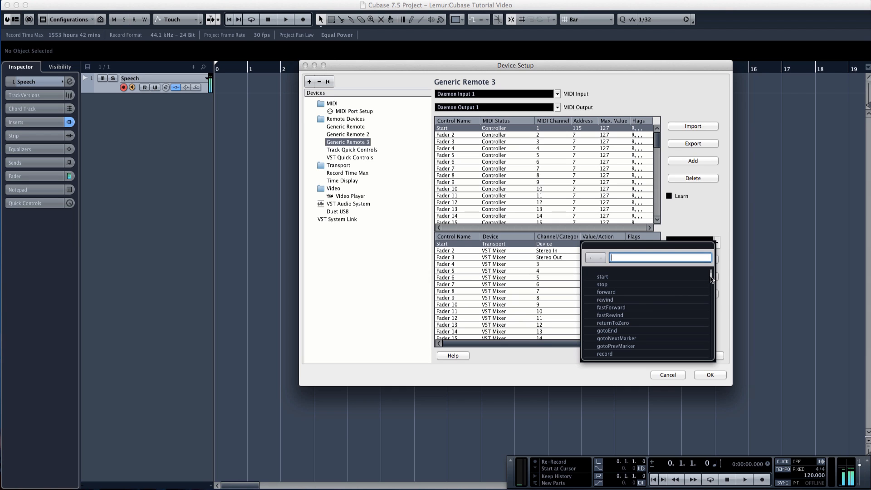
mouse_move(711, 279)
mouse_down()
mouse_move(712, 324)
mouse_move(709, 275)
mouse_up()
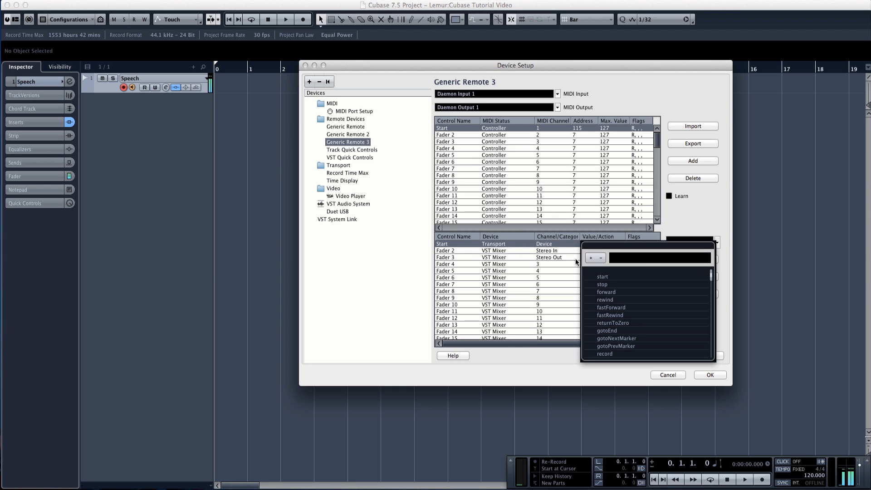
click(644, 258)
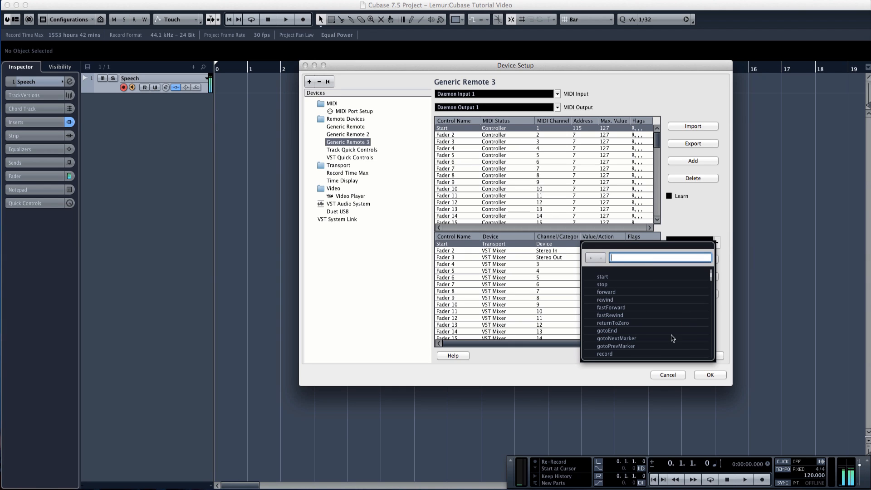
text(star)
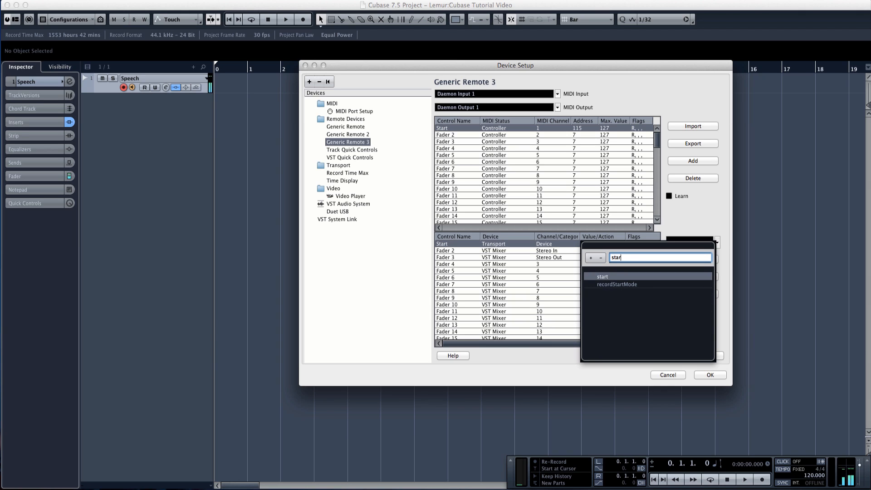
text(t)
key(Return)
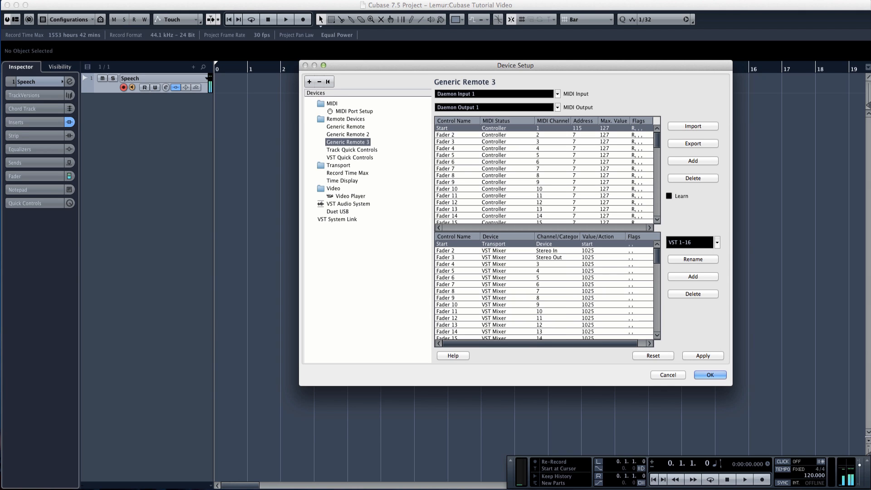
click(589, 245)
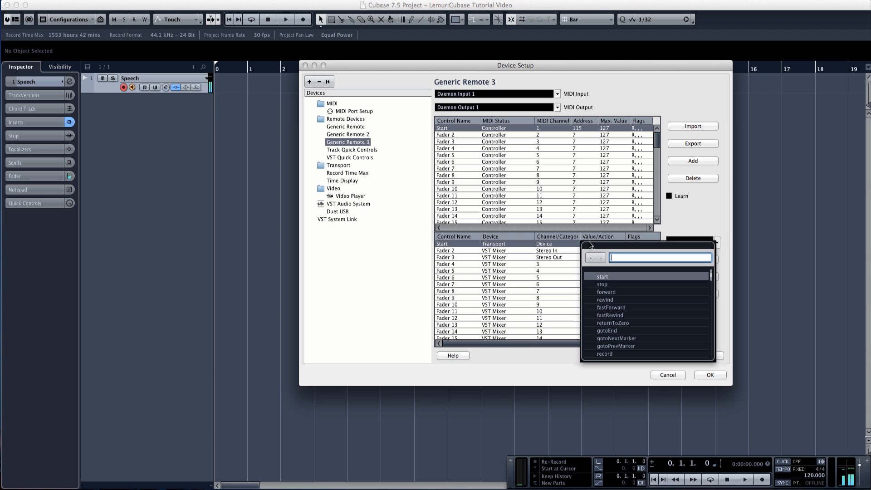
click(603, 277)
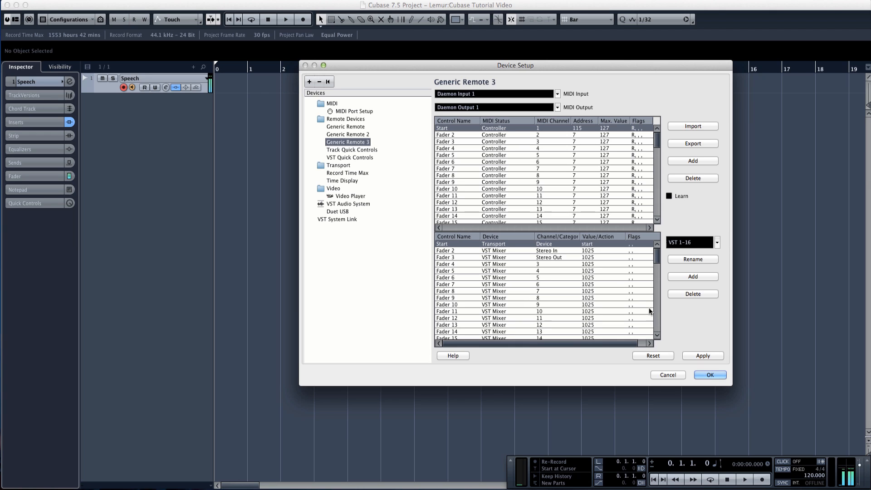
click(707, 355)
click(710, 375)
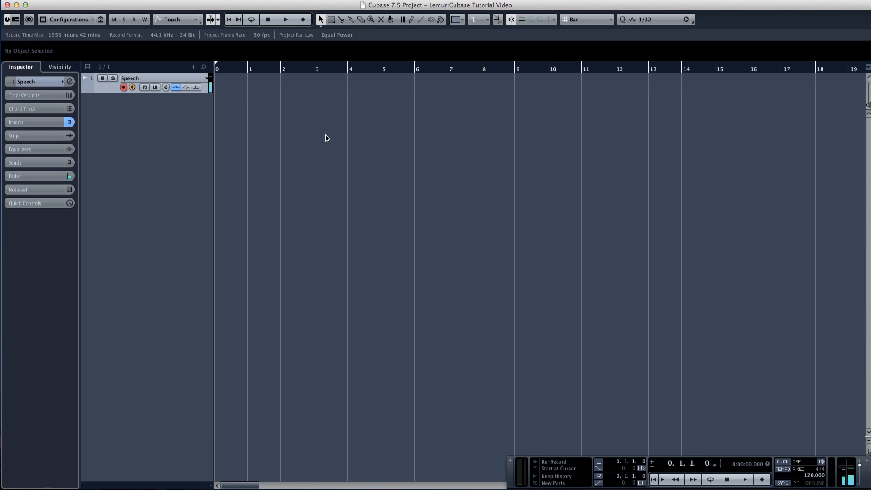
Test the transport by playing the project for a few bars, and return the cursor to the project start
key(space)
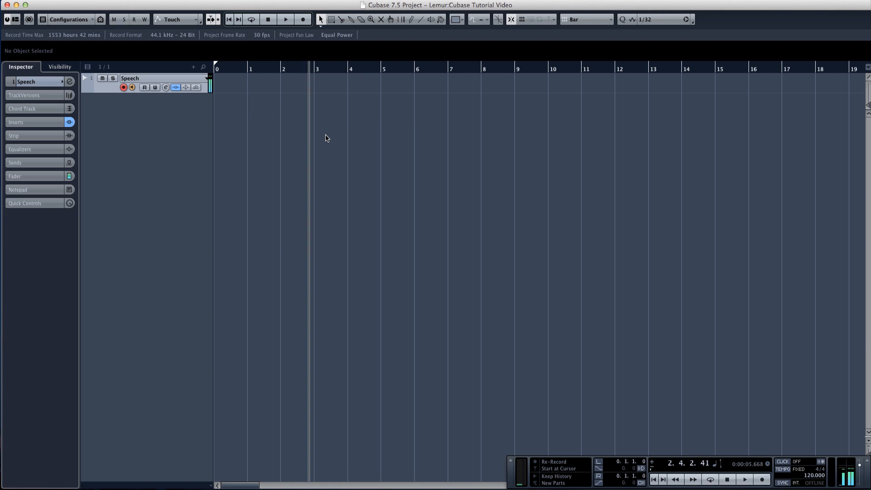
key(space)
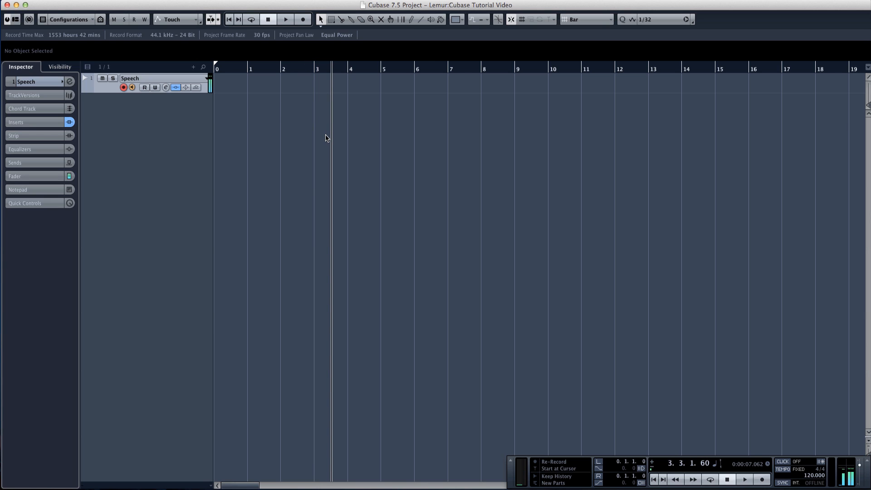
key(Home)
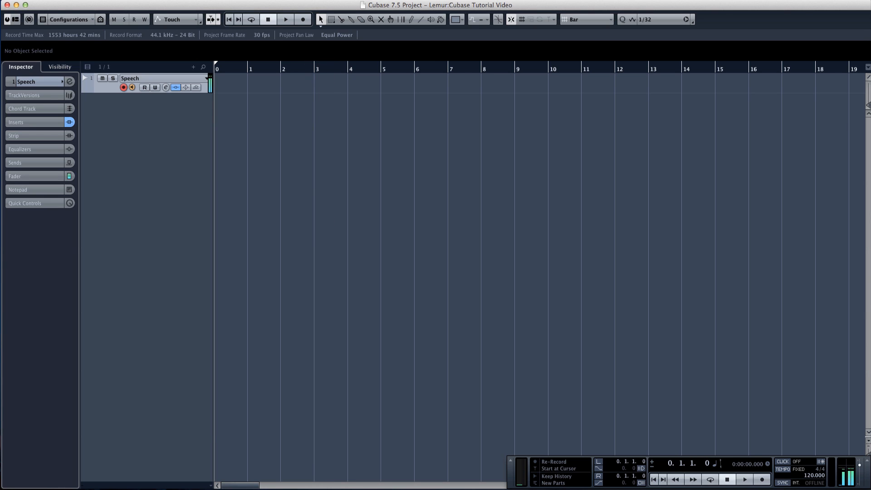
Reopen the Device Setup and rename the Fader 2 control of Generic Remote 3 as stop
click(278, 0)
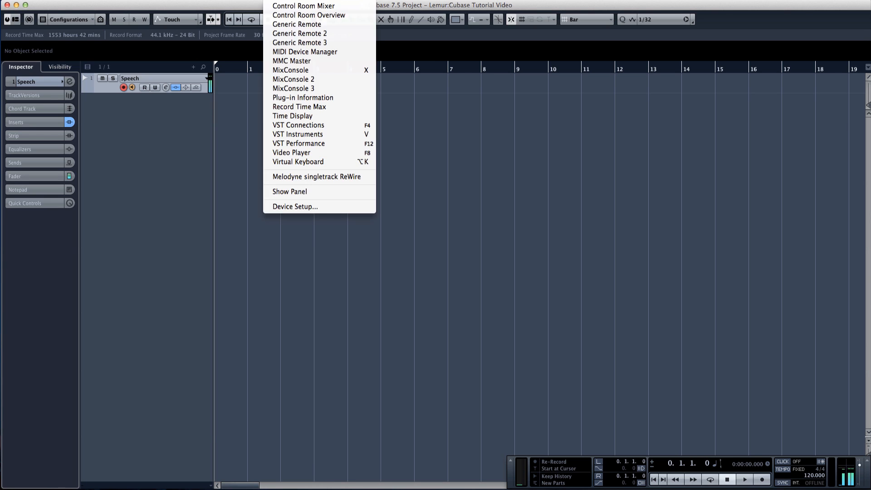
click(295, 207)
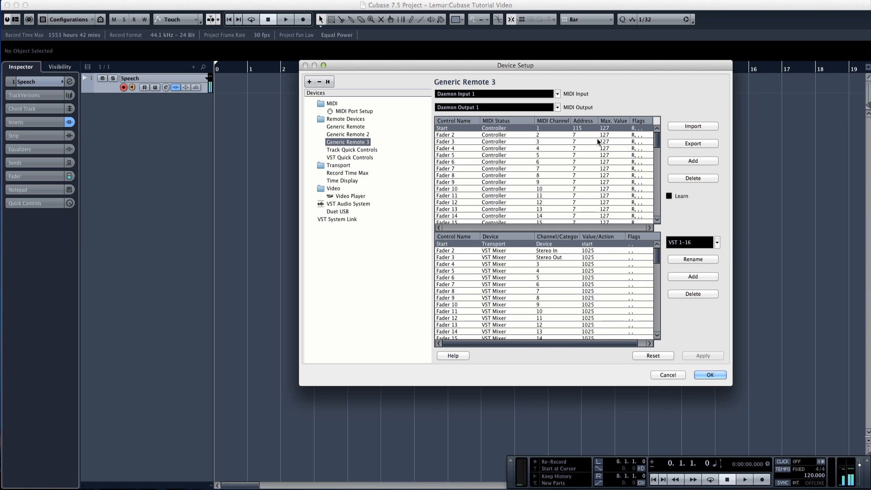
click(442, 135)
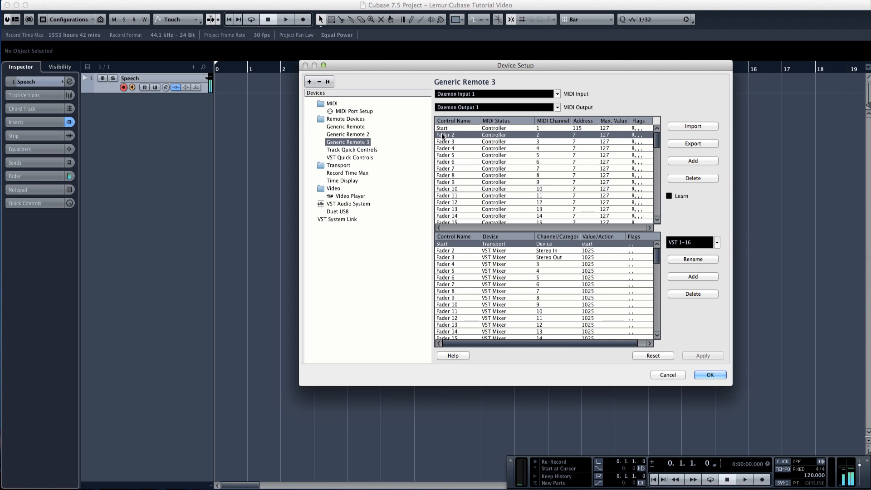
click(442, 134)
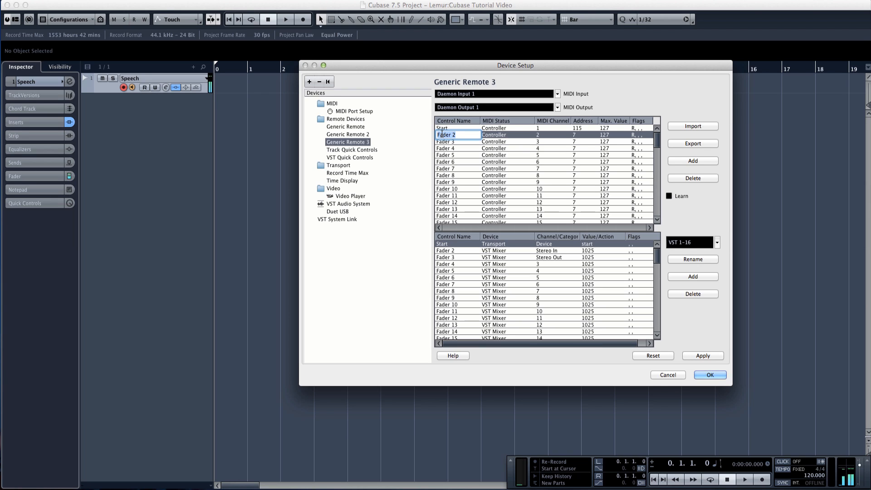
text(stop)
key(Return)
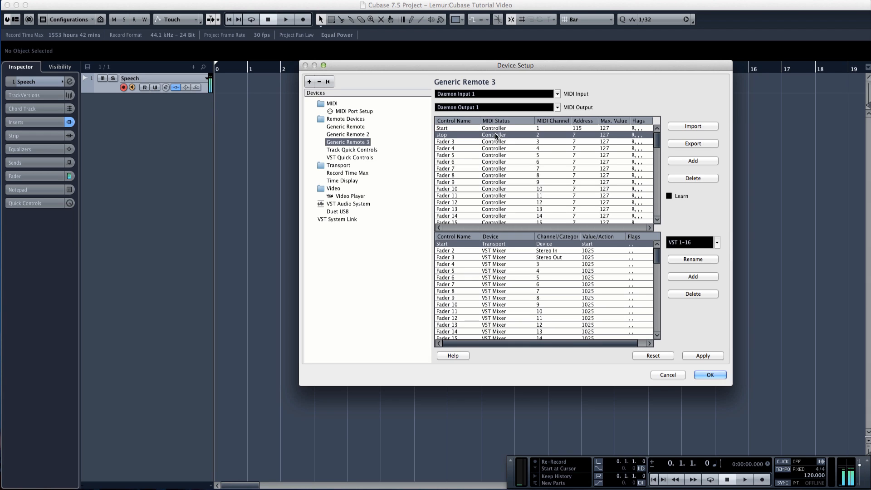
Set the stop control's MIDI channel to 1 and its address to 116
click(538, 135)
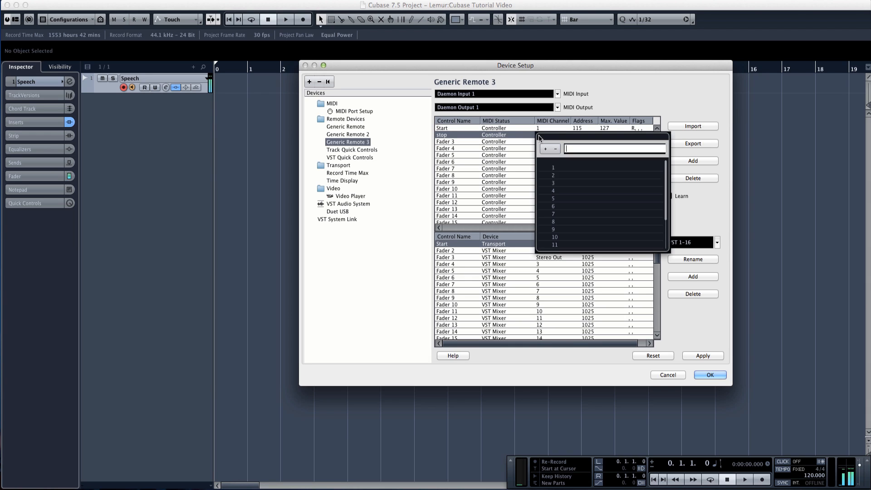
click(554, 168)
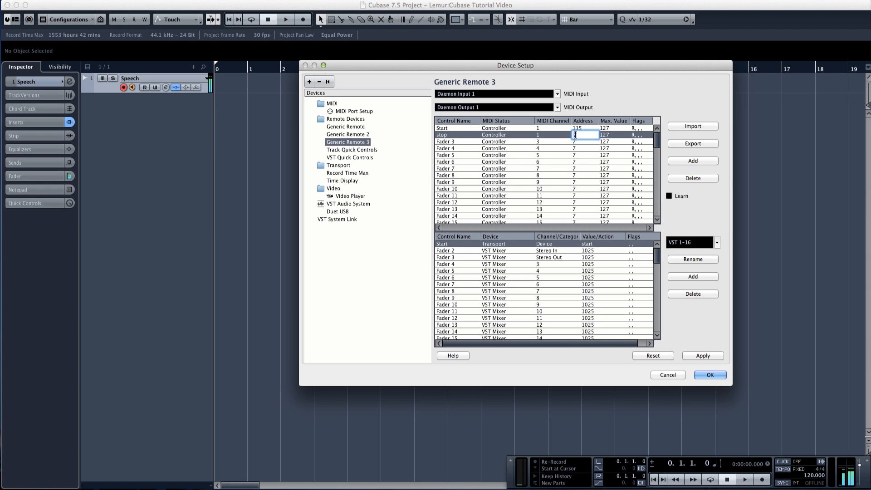
text(116)
key(Return)
Assign the stop control of Generic Remote 3 to the Transport device and the Device category
click(442, 251)
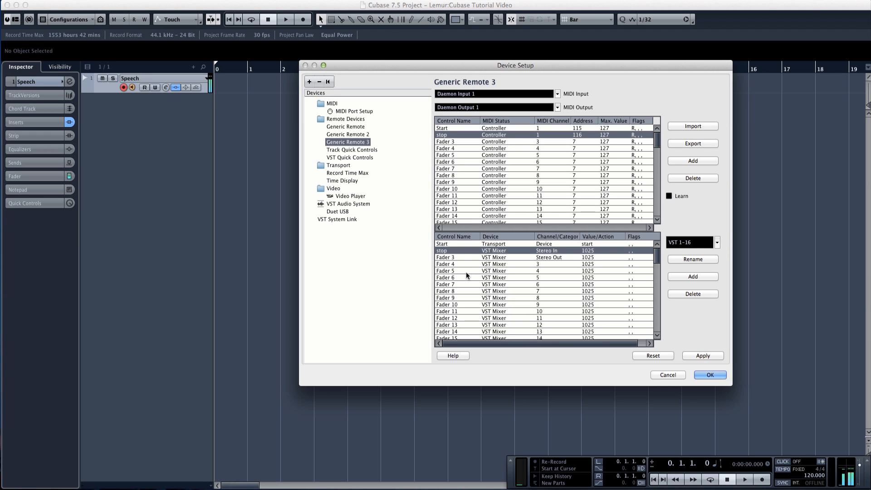
click(501, 251)
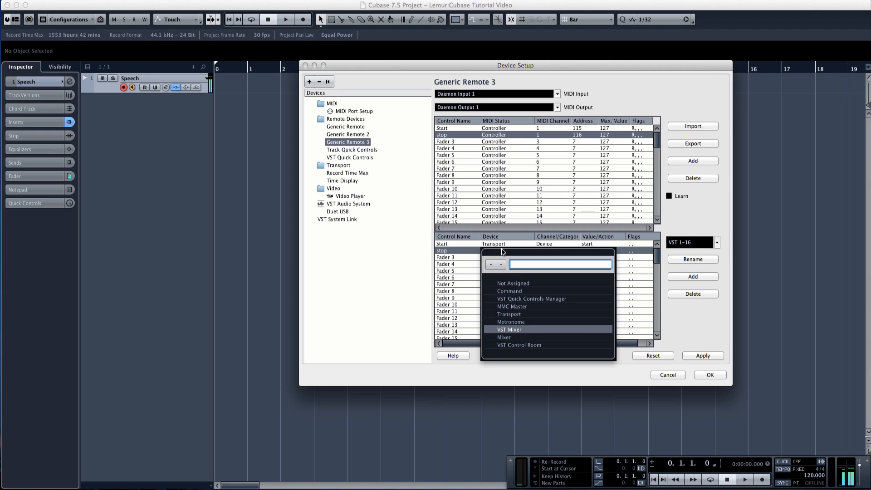
click(499, 314)
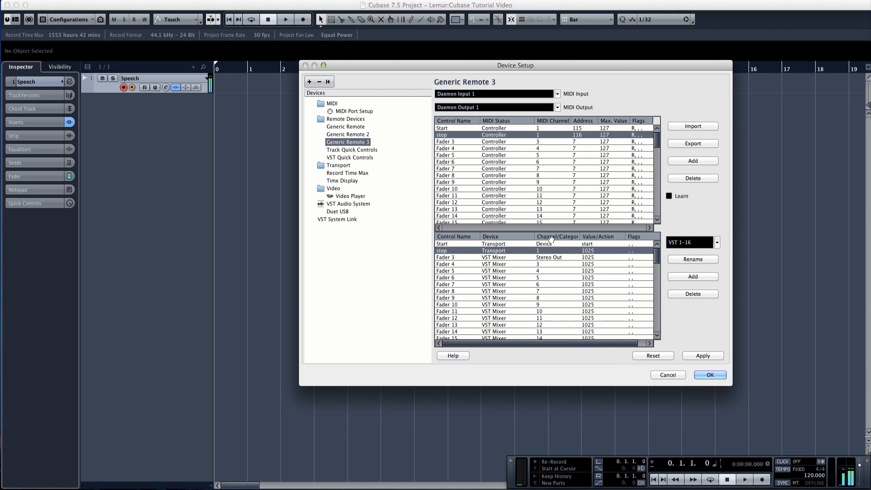
click(542, 251)
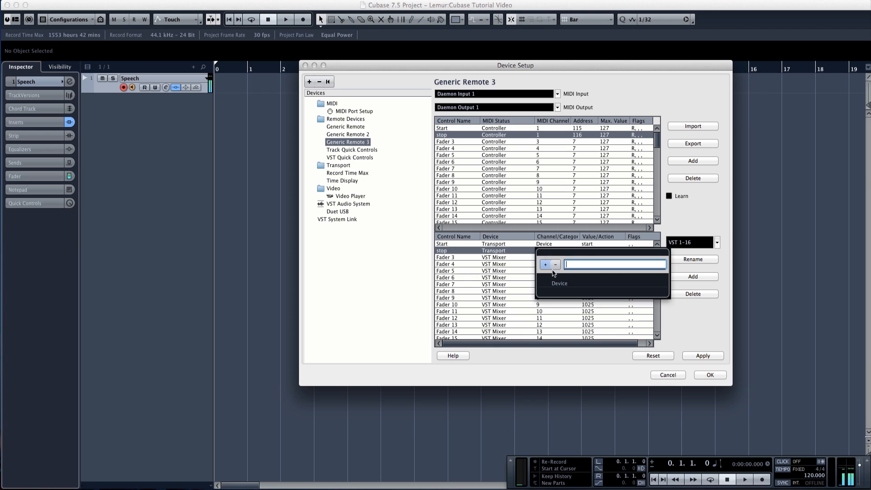
click(553, 283)
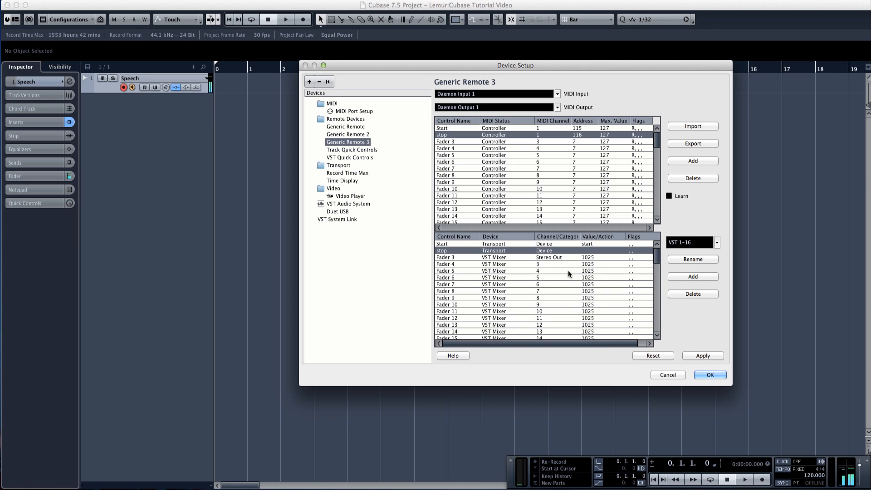
Set the stop control's action to stop, and close the device setup with the changes accepted
click(589, 249)
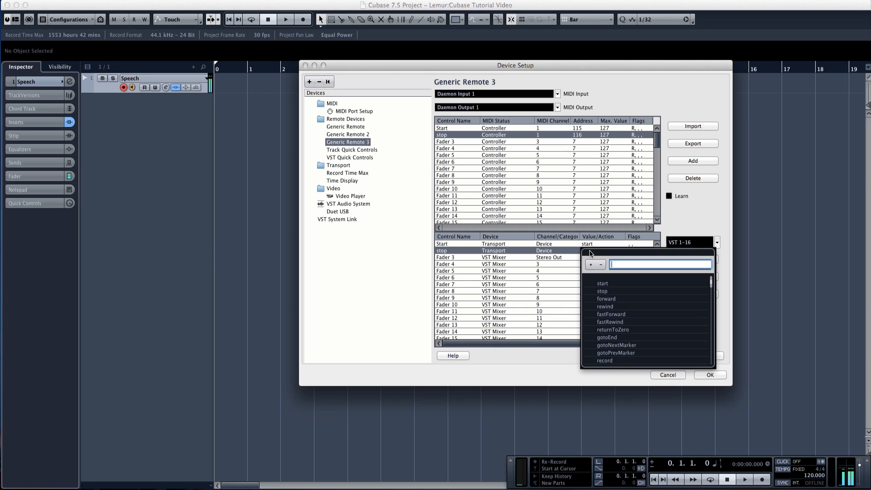
click(601, 292)
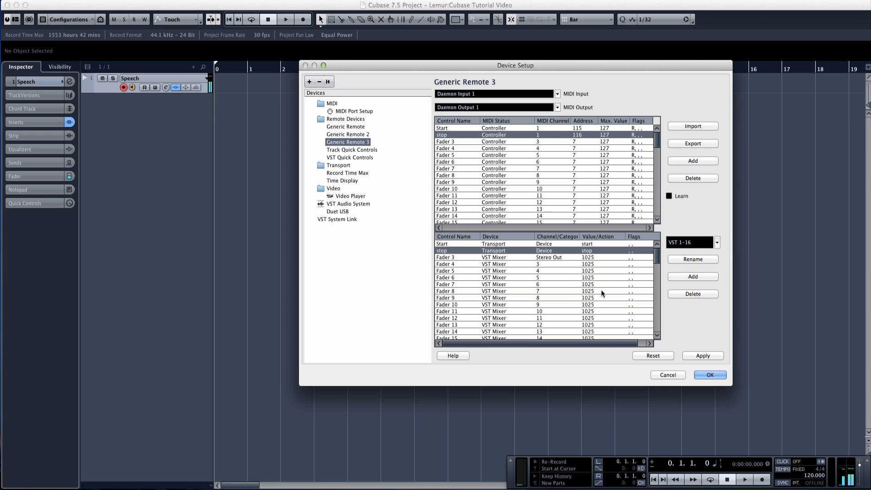
click(705, 375)
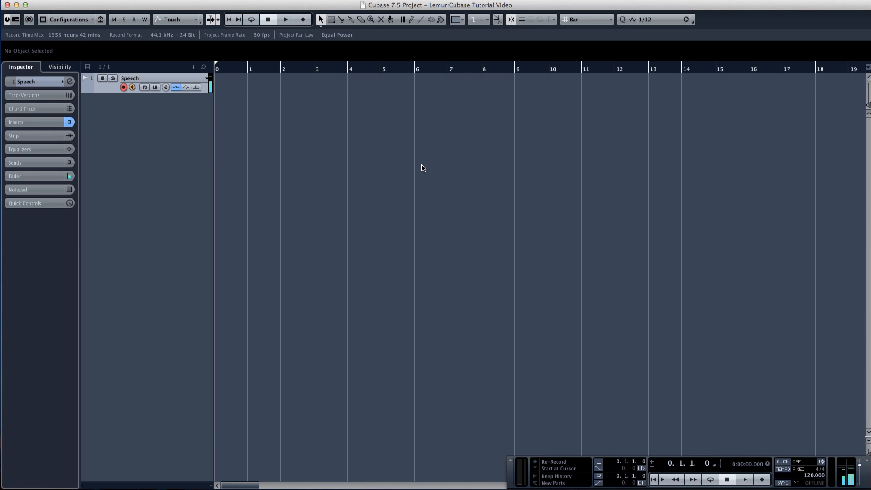
Test the start and stop controls by playing a few bars, and reopen the Device Setup
key(space)
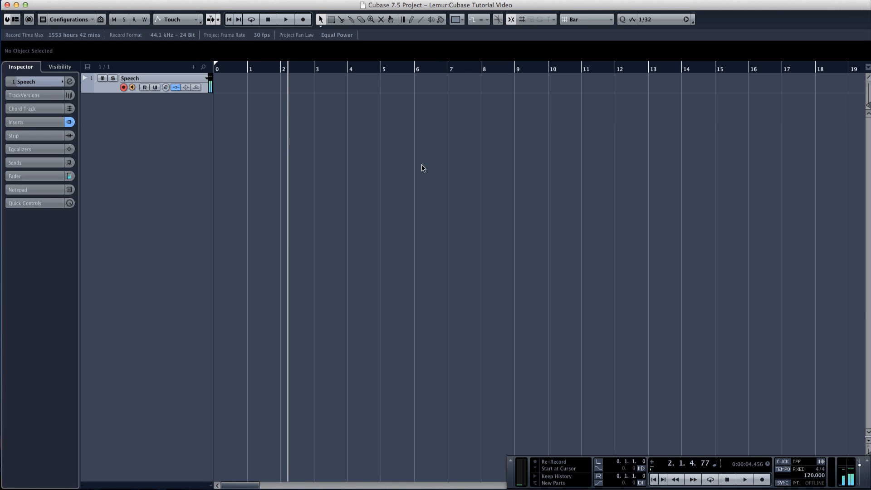
key(space)
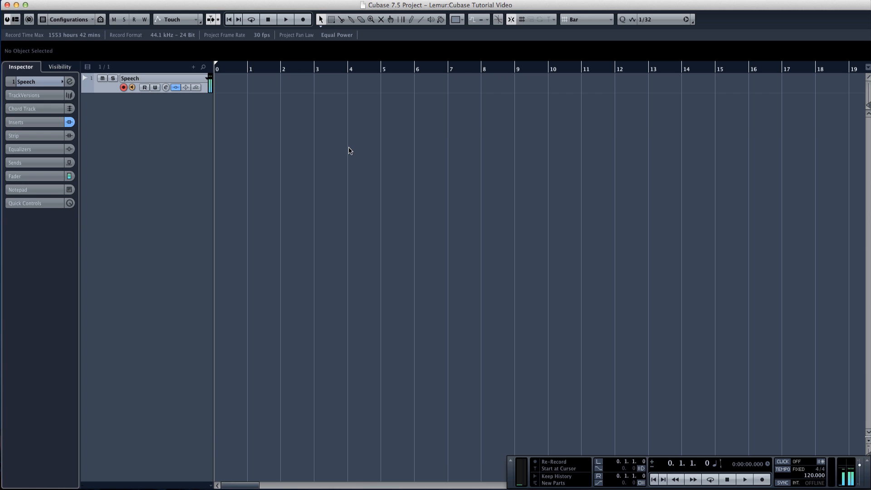
click(278, 1)
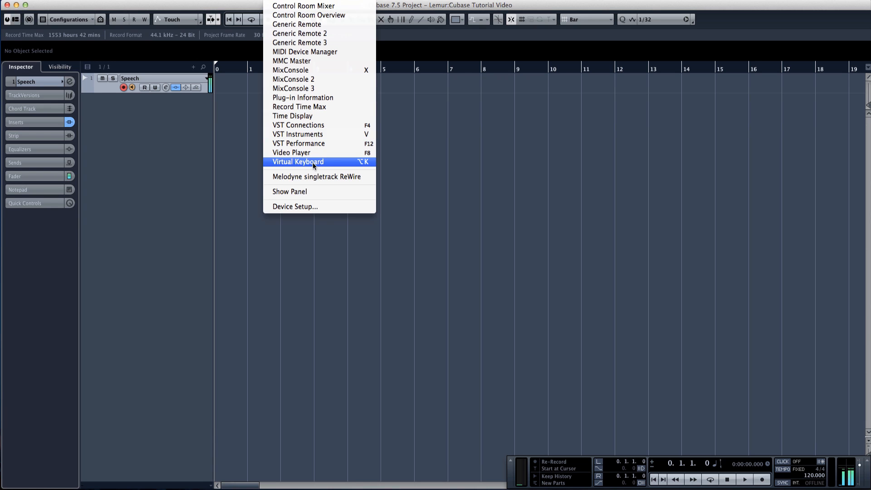
click(304, 206)
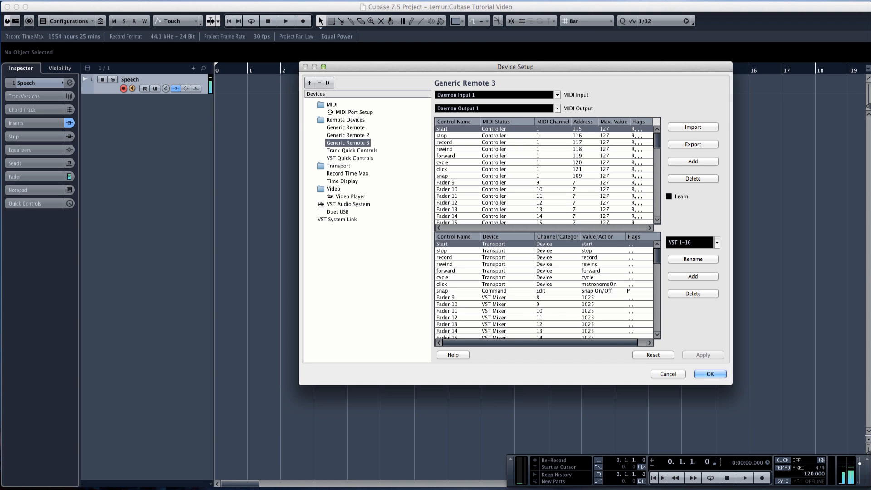
Switch to Lemur Editor to examine the MIDI mapping and behavior mode of the cycle and Click buttons, and return to Cubase
drag(0, 53, 497, 9)
click(585, 373)
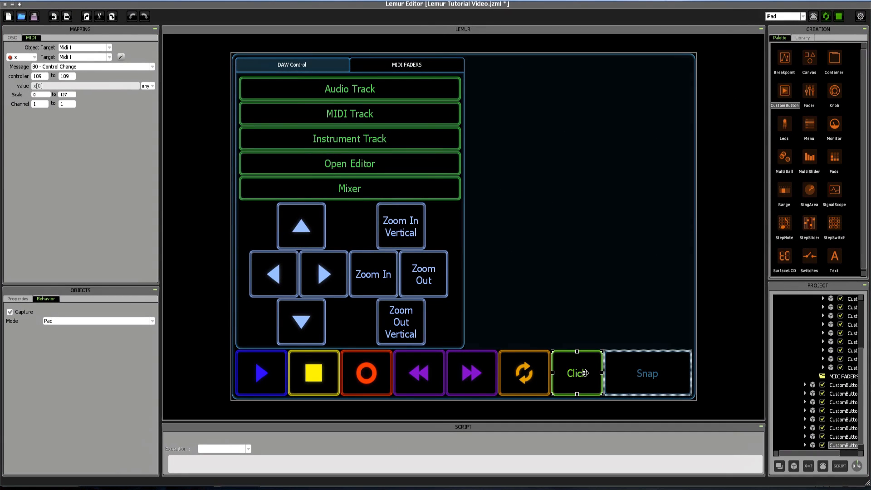
click(526, 375)
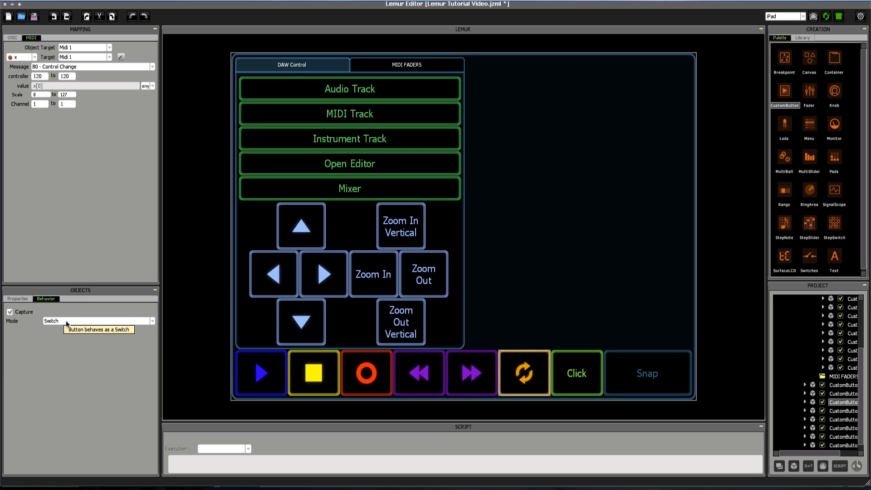
click(573, 380)
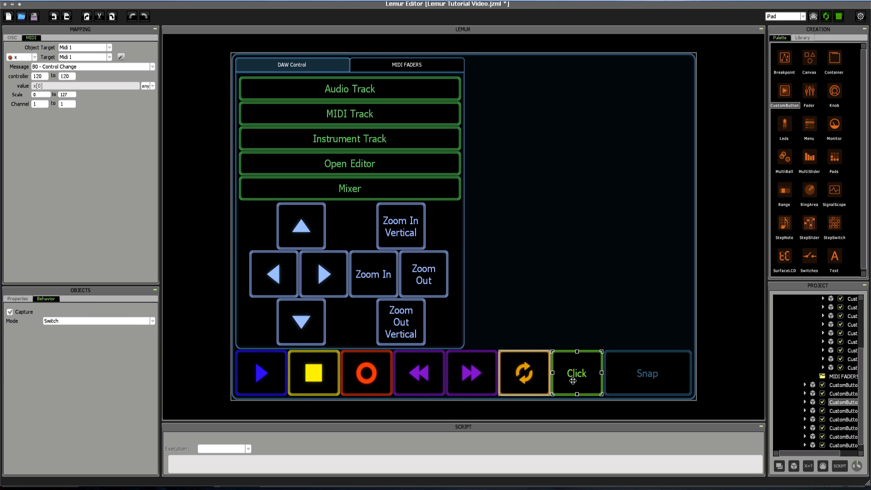
click(531, 377)
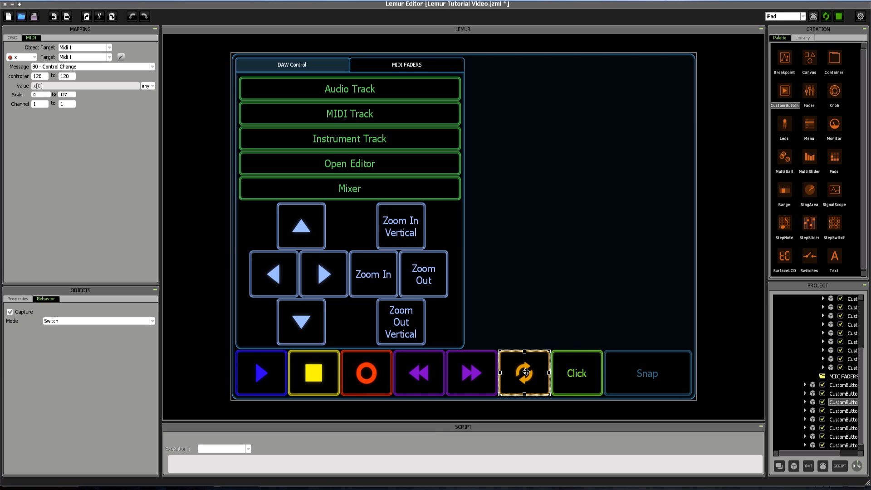
click(279, 346)
click(524, 371)
click(581, 376)
drag(437, 7, 0, 0)
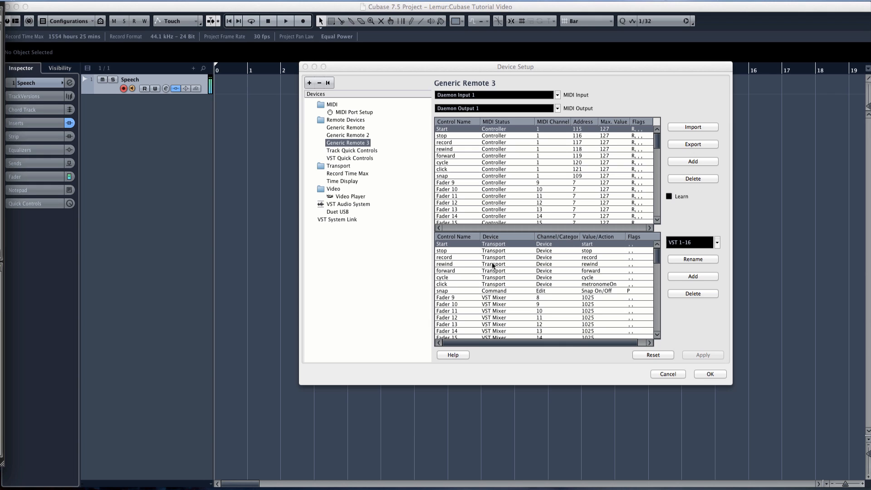
Assign the snap control to the Command device, Edit category and Snap On/Off action, and close the device setup
click(491, 291)
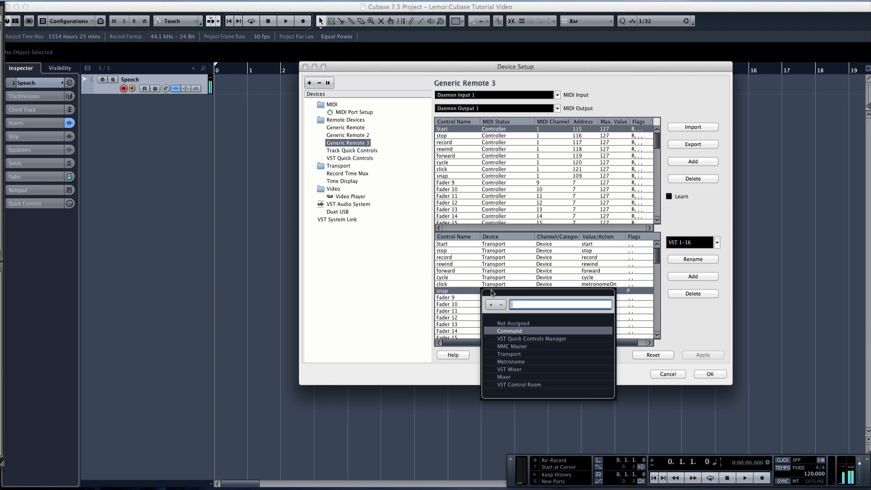
click(506, 332)
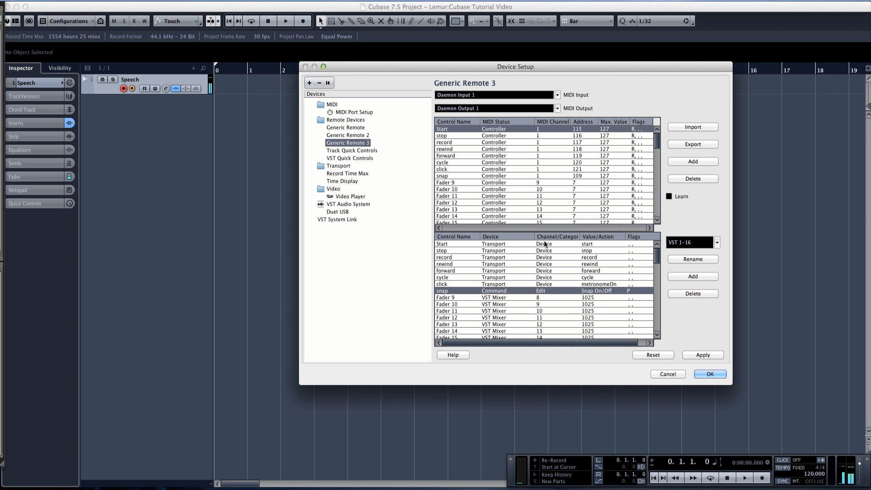
click(546, 292)
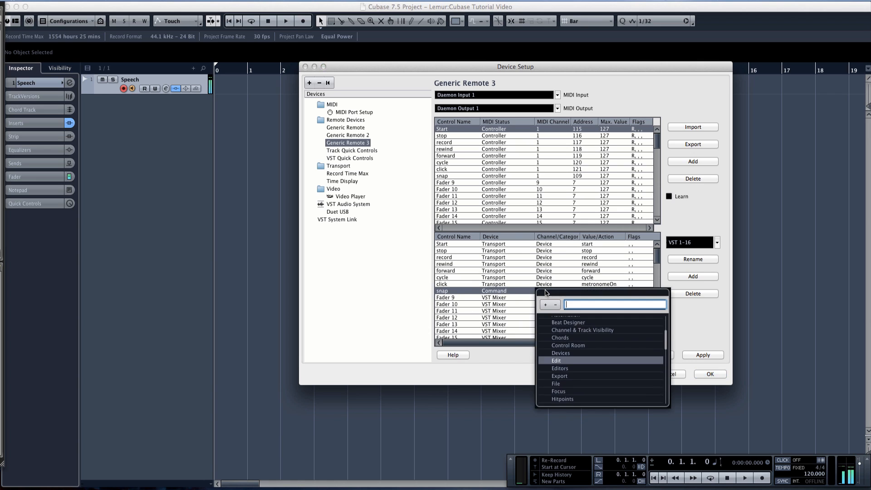
click(558, 361)
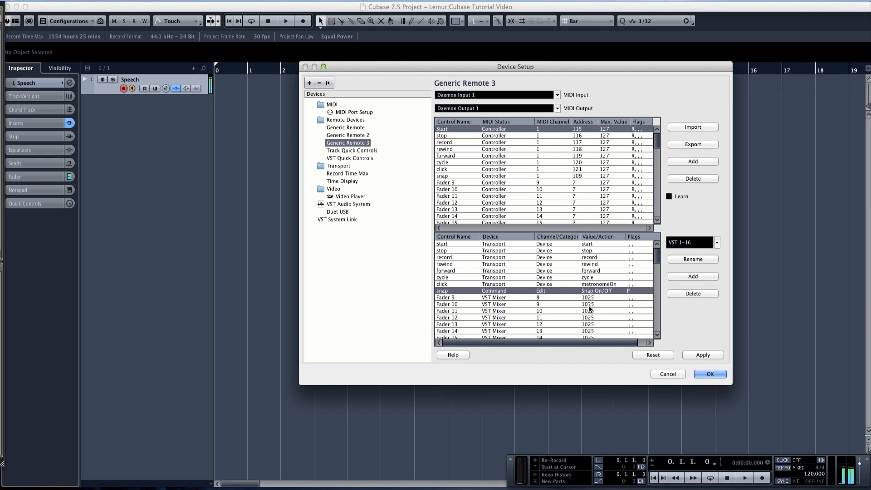
click(597, 290)
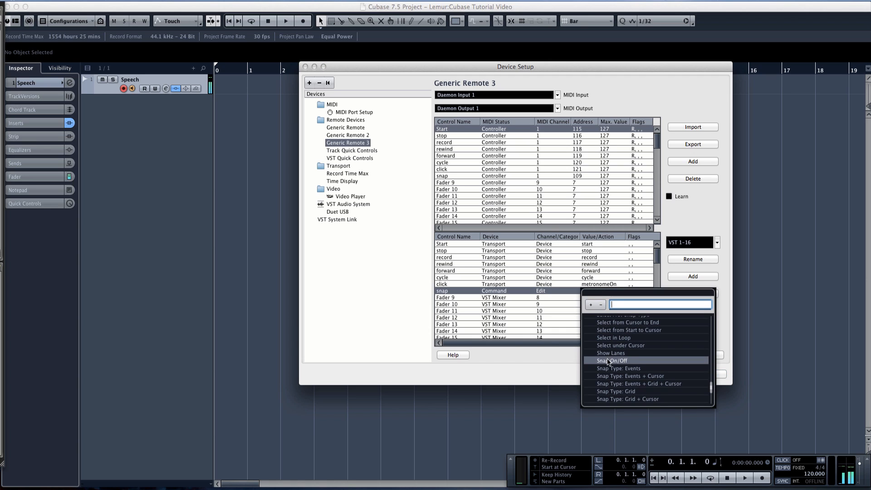
click(608, 361)
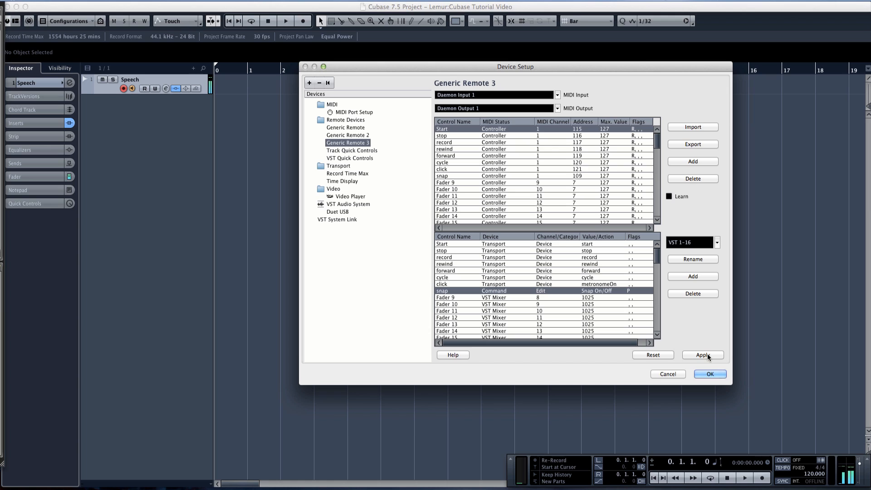
click(708, 374)
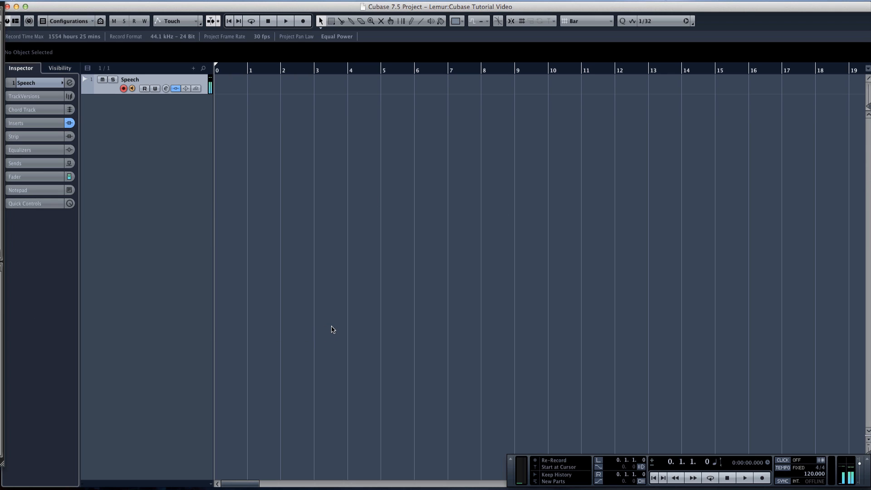
Test starting and stopping playback from the project start, including toggling the metronome click on and off
key(space)
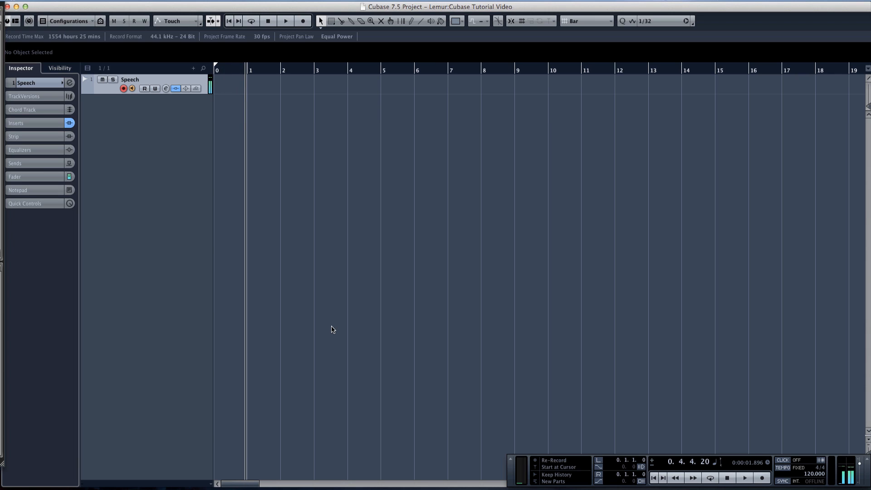
key(space)
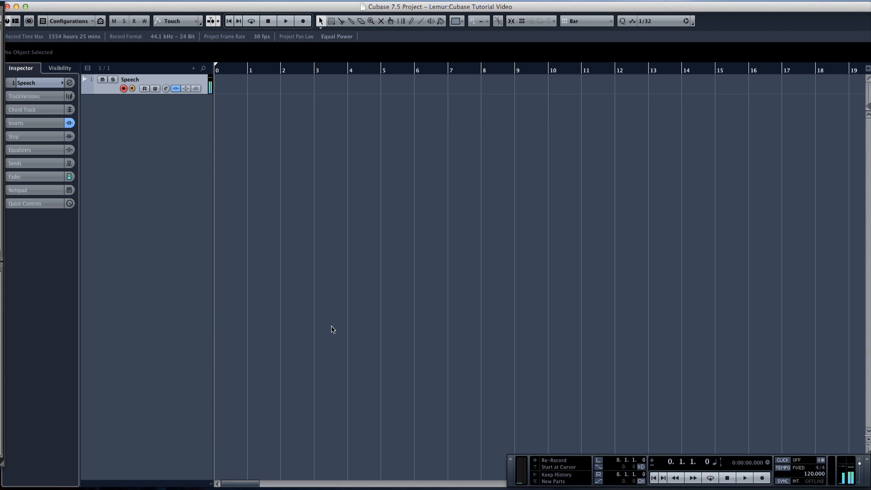
key(c)
key(space)
key(c)
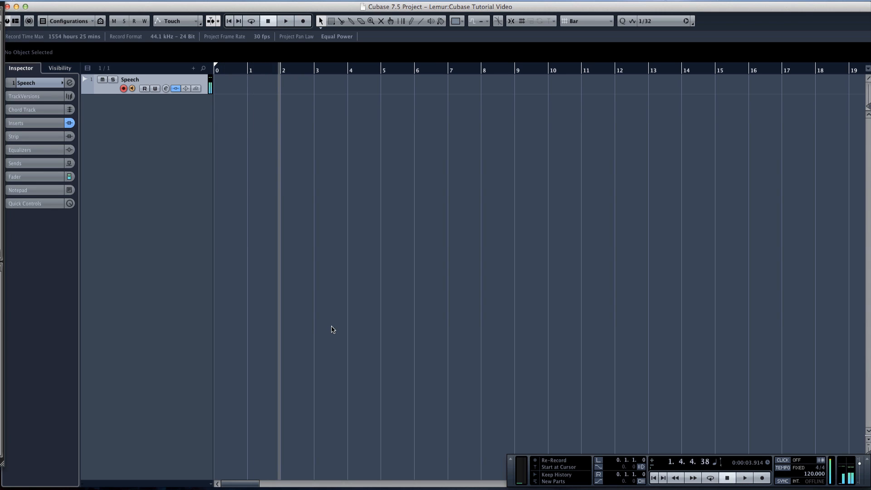
key(space)
Record a short test take on the Speech track, delete it, and return the cursor to the project start
key(KP_Multiply)
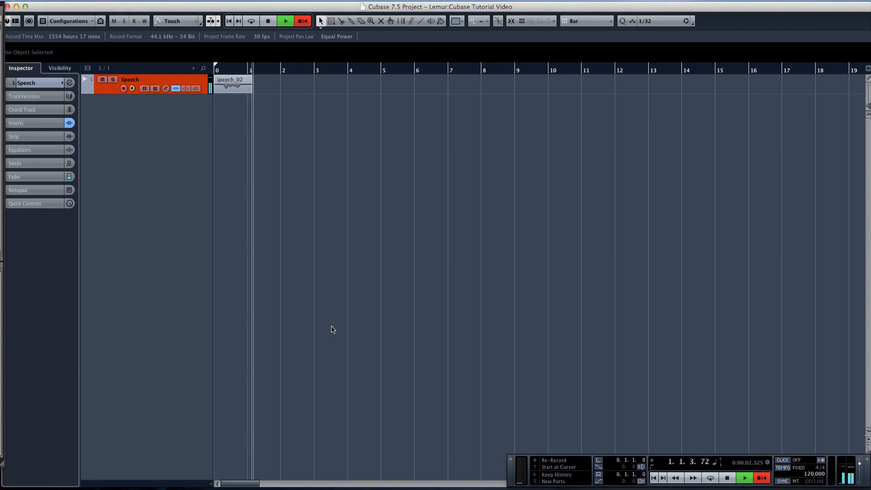
key(space)
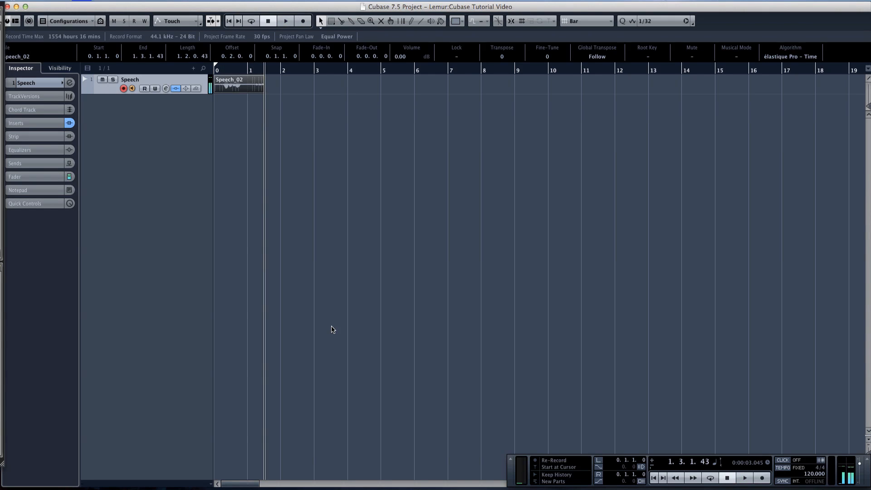
key(Delete)
key(KP_Decimal)
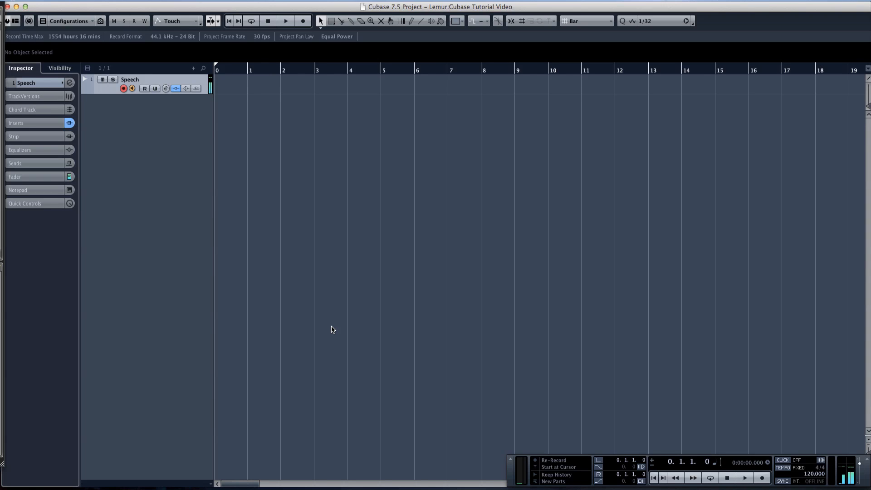
Test forwarding and rewinding the project cursor, and toggle snap to check its control
key(space)
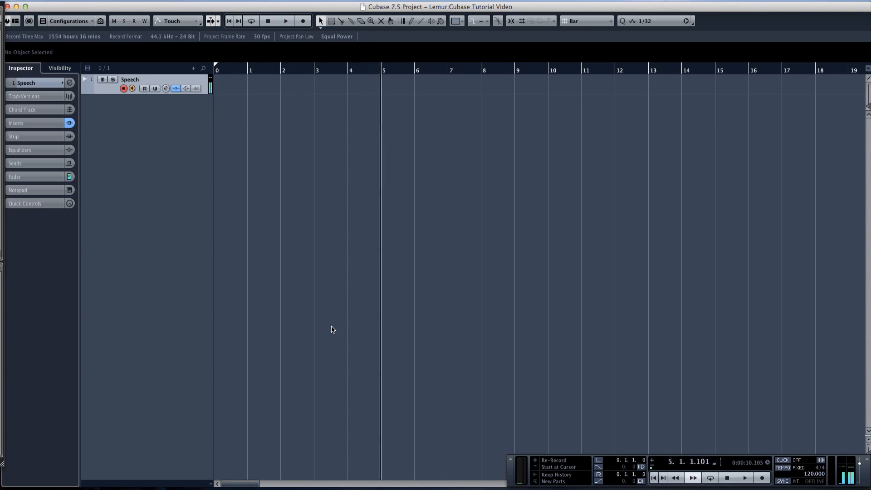
key(KP_Subtract)
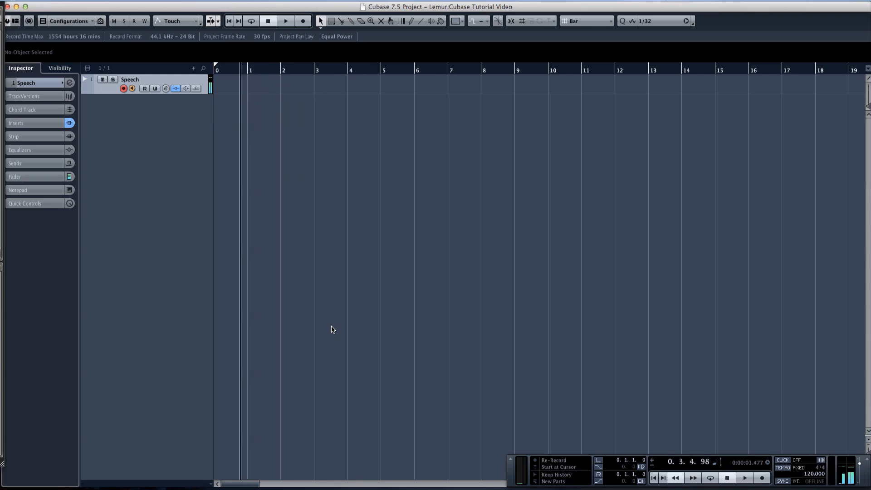
click(511, 21)
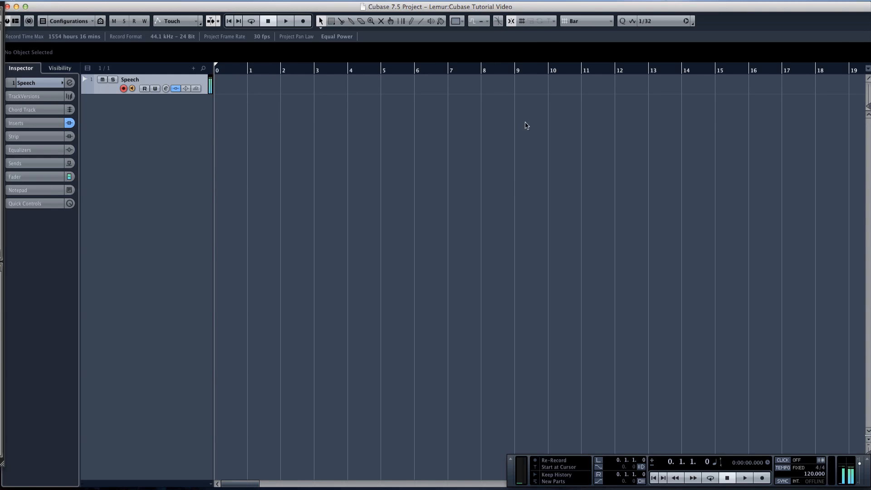
key(j)
Reopen the Device Setup to show the control assignments of Generic Remote 3
click(278, 1)
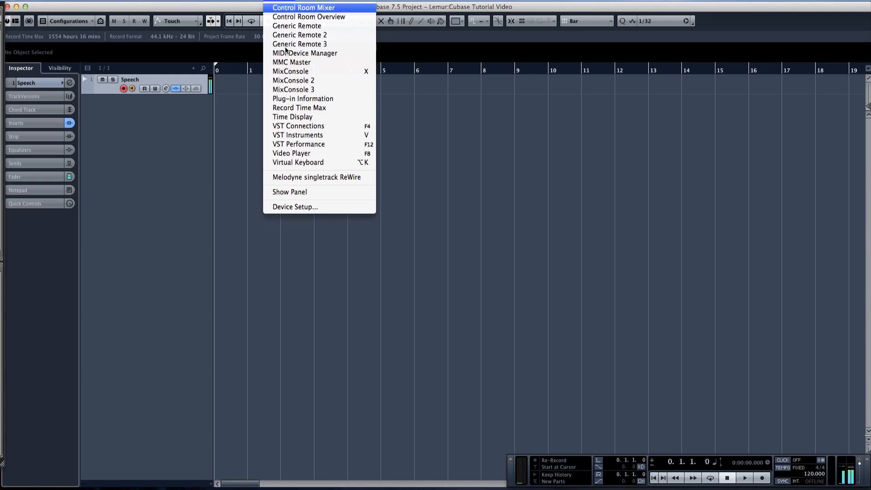
click(290, 208)
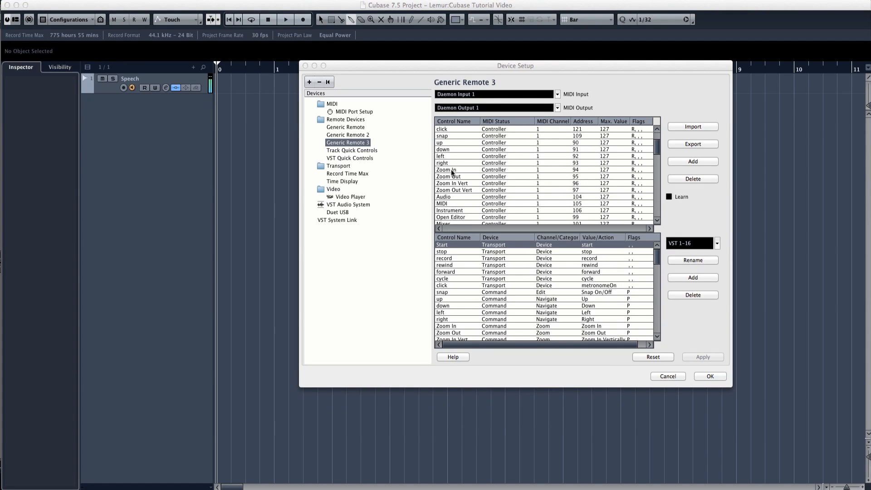
Examine the zoom, track, editor and mixer assignments in both Generic Remote 3 control lists, and close the Device Setup
scroll(451, 172, down, 2)
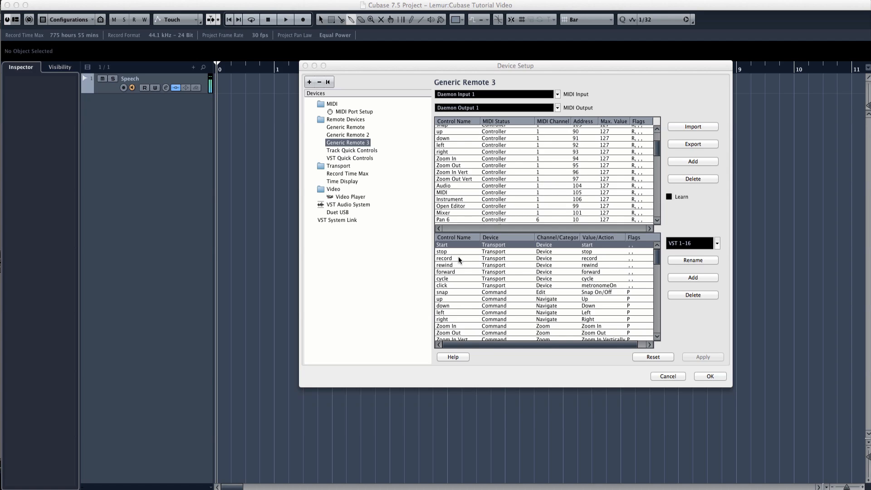
scroll(458, 257, down, 3)
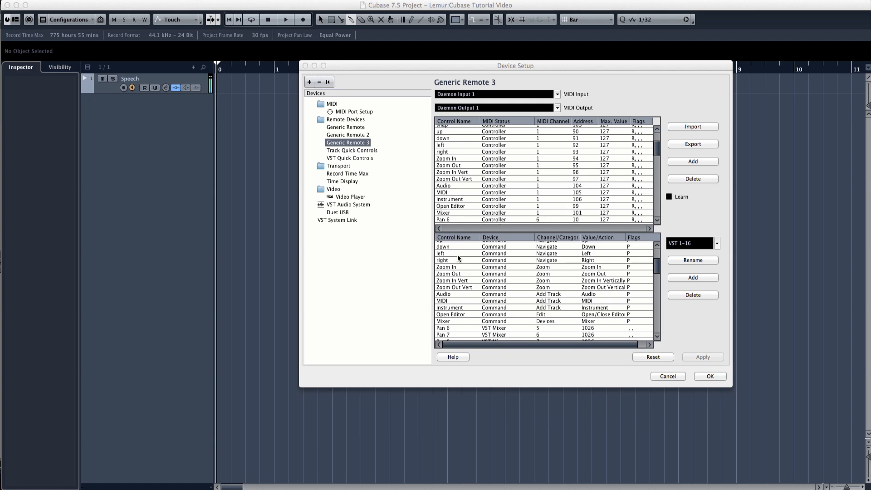
scroll(457, 254, up, 1)
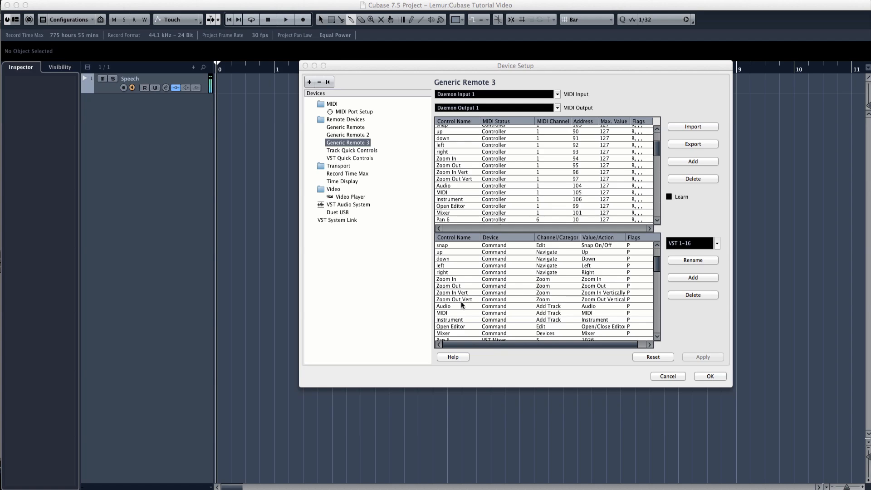
scroll(455, 306, down, 3)
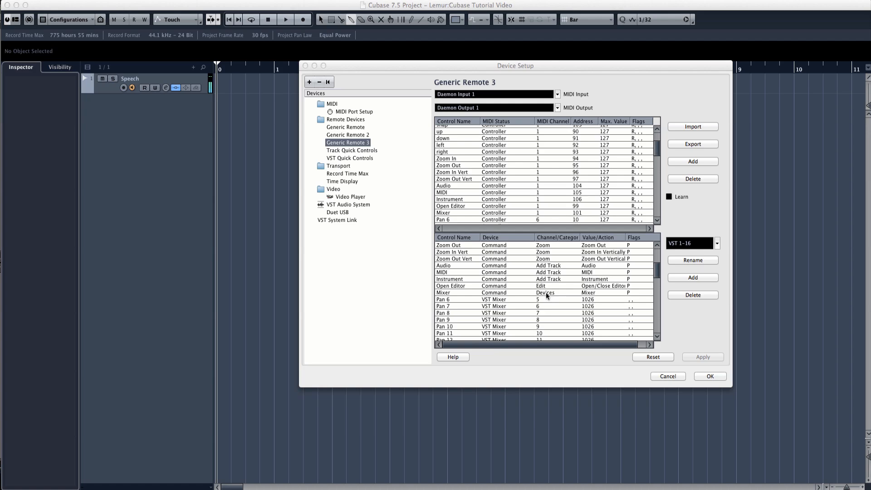
scroll(516, 286, up, 5)
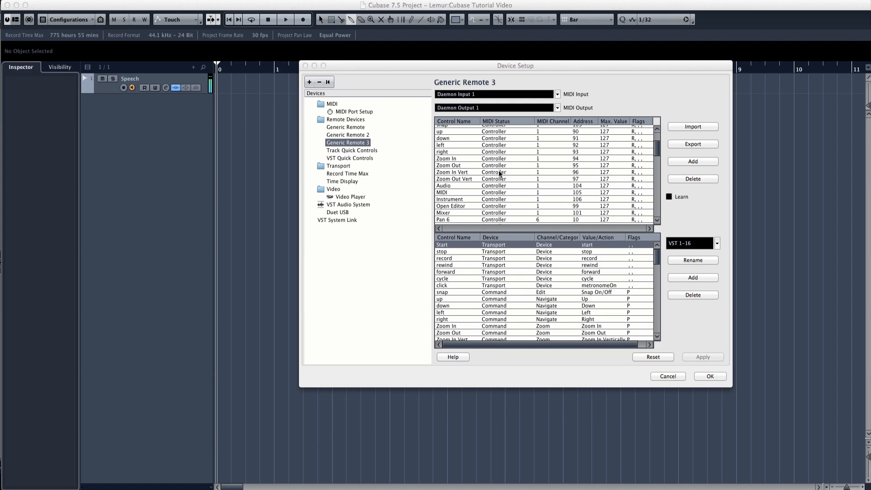
click(704, 377)
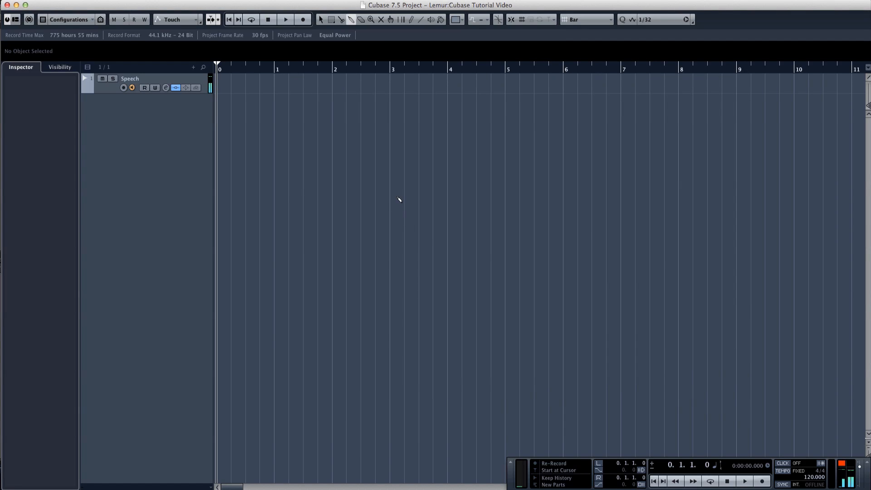
Add one stereo audio track, one MIDI track and one instrument track without a VST instrument below the Speech track
key(1)
key(t)
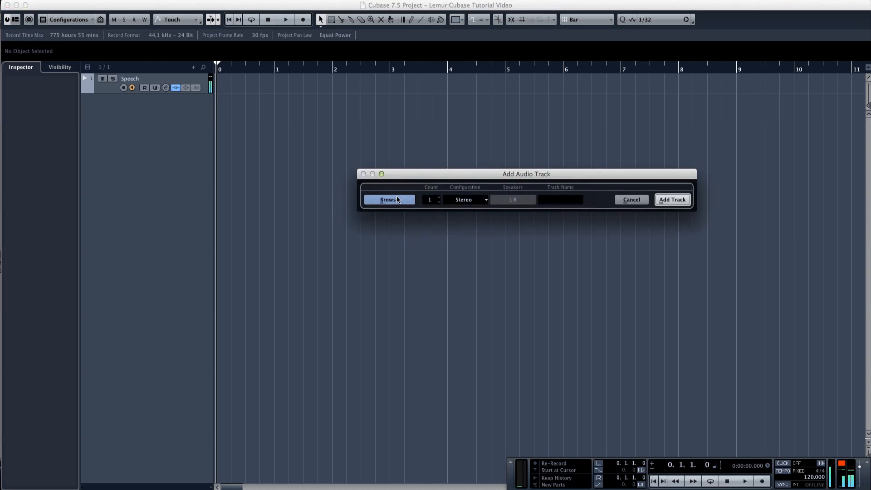
click(661, 201)
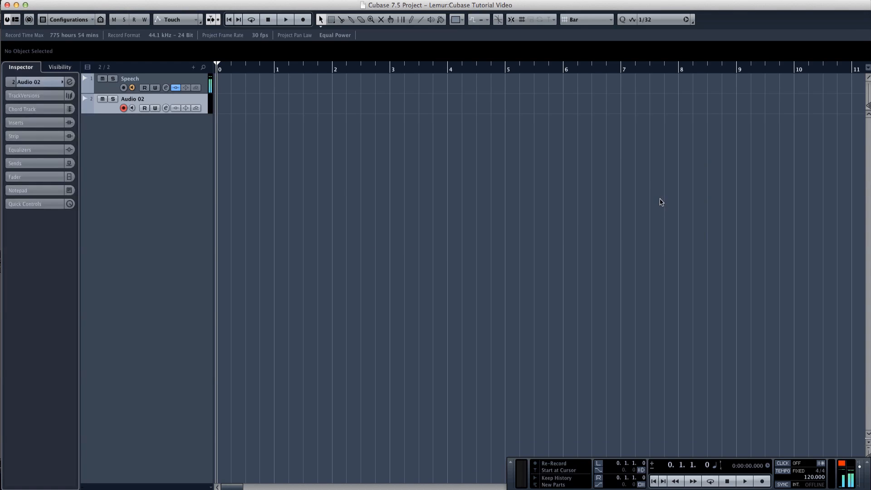
key(shift+t)
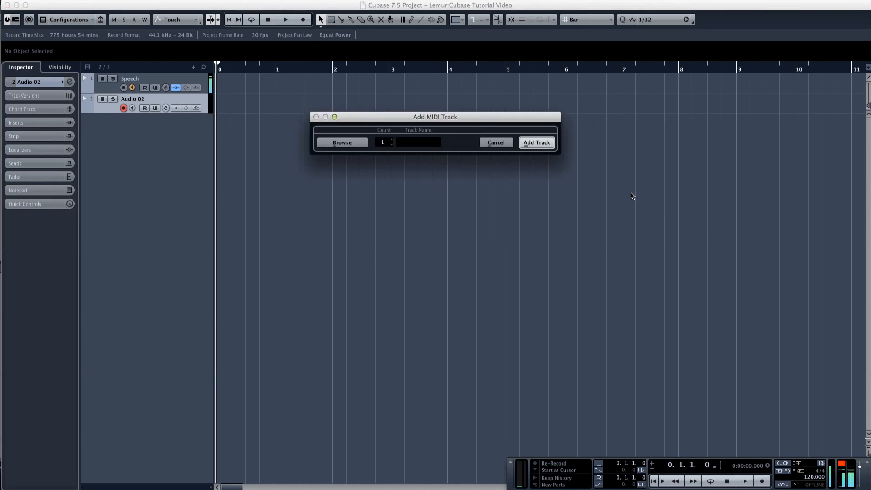
click(522, 142)
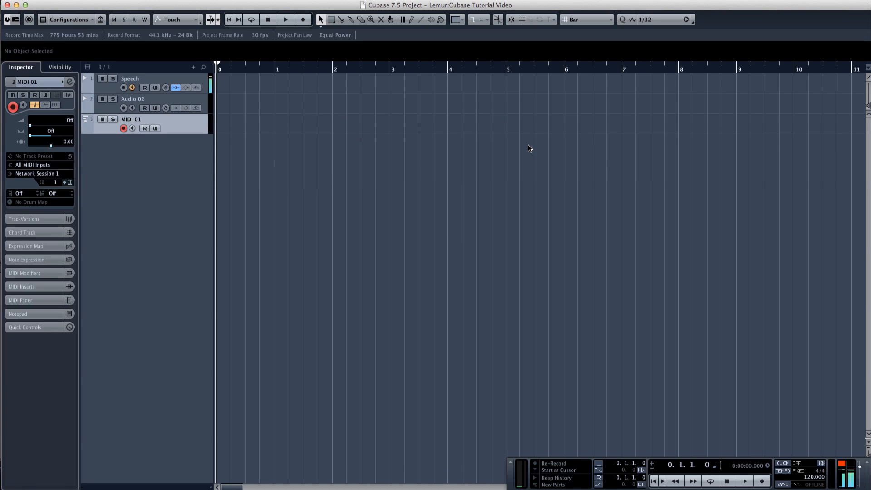
key(alt+t)
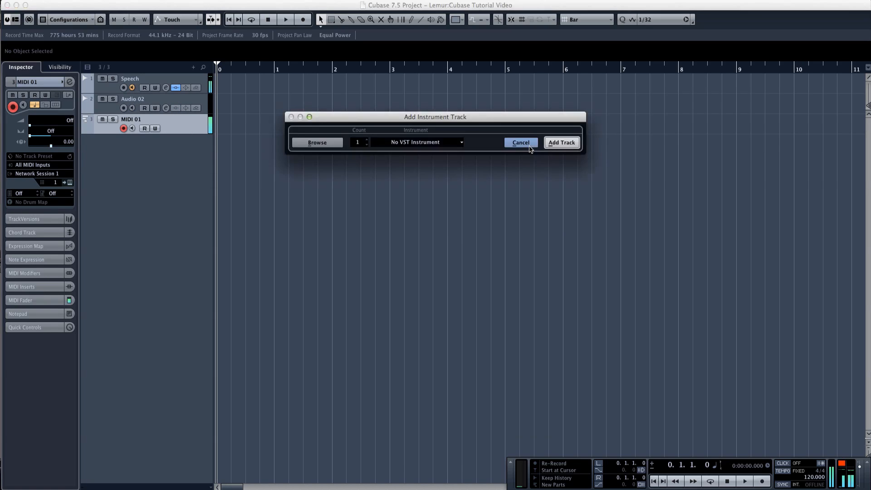
click(560, 144)
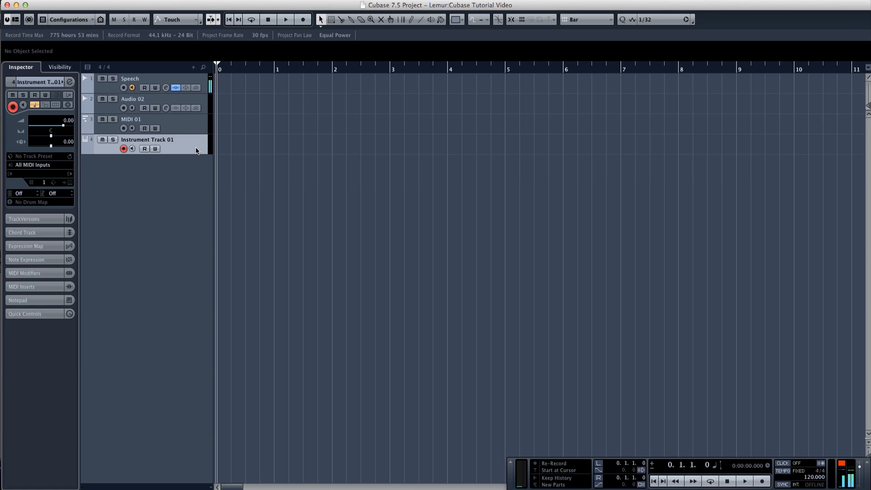
Record a short test take on Instrument Track 01 and return the cursor to the project start
key(KP_Multiply)
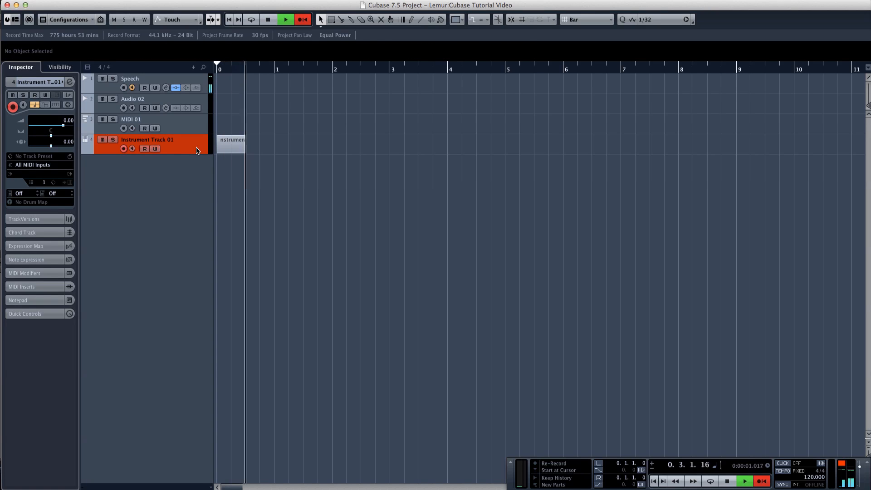
key(space)
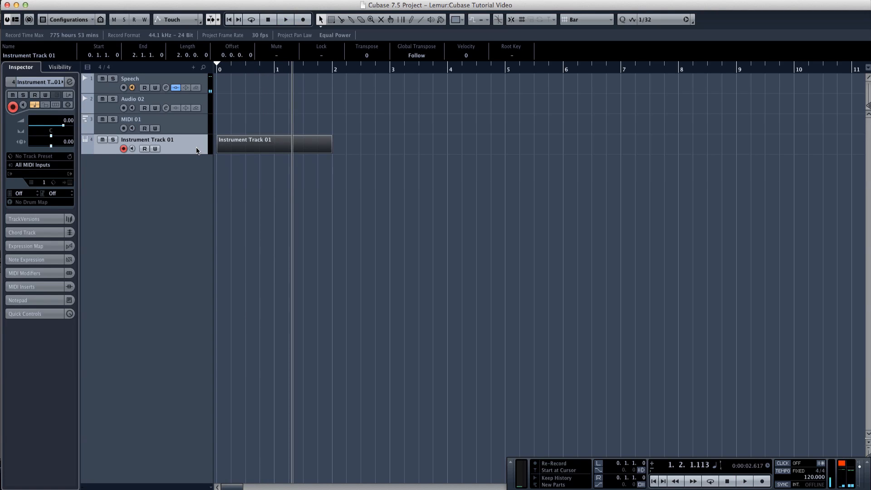
key(KP_Decimal)
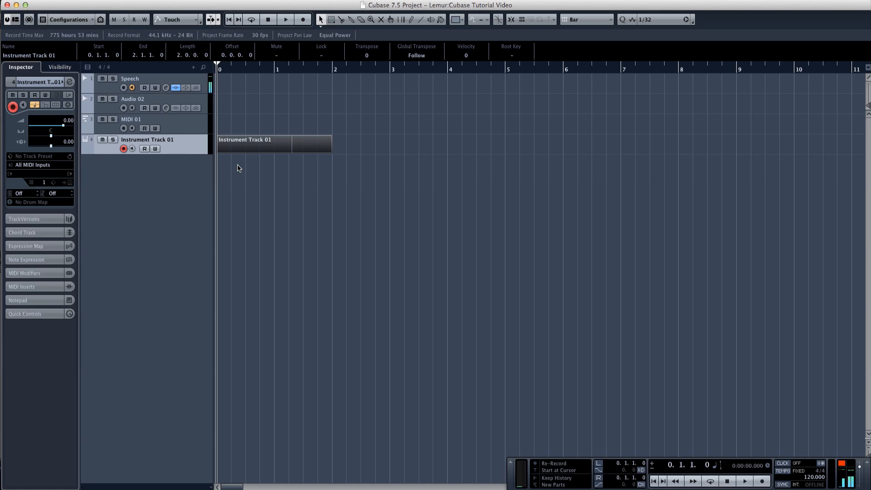
Test the vertical zoom by changing the height of the track rows
key(shift+h)
key(shift+h)
key(shift+h)
key(shift+g)
key(shift+g)
key(shift+g)
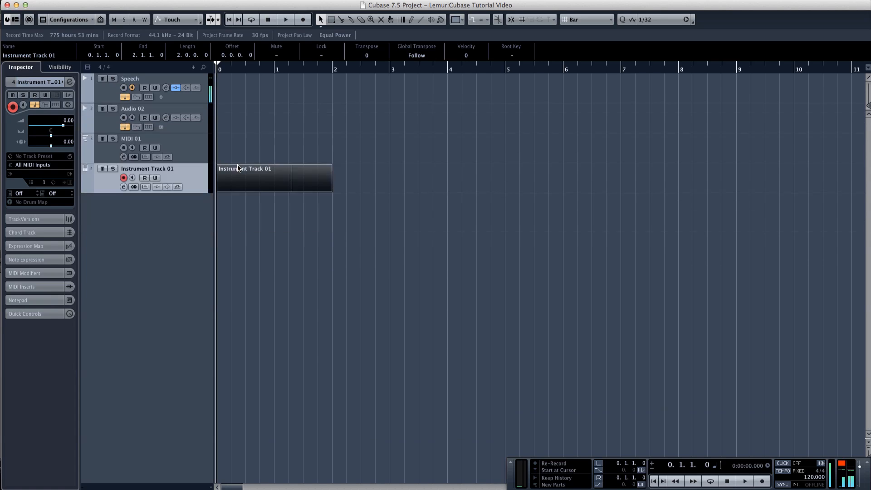
Test the horizontal zoom by zooming the timeline out and in around the recorded instrument part
key(g)
key(g)
key(g)
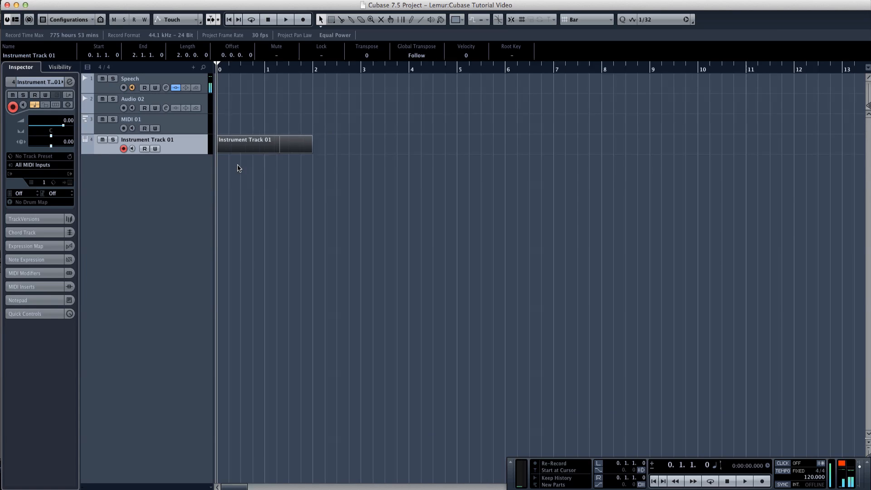
key(h)
key(h)
key(h)
key(h)
key(h)
key(h)
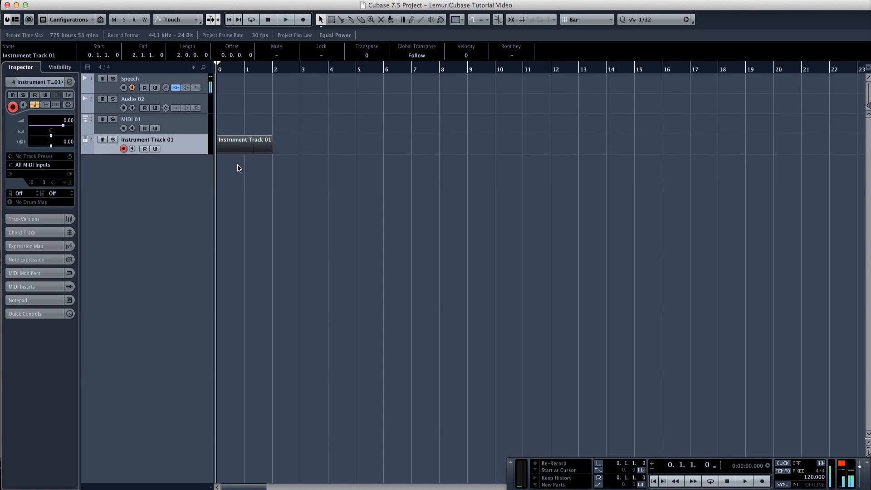
key(h)
key(h)
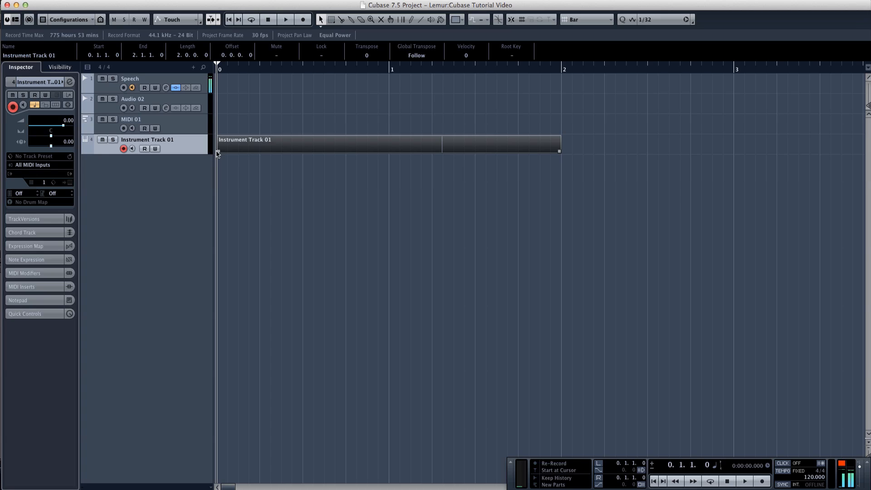
Zoom in vertically to enlarge all four track rows
key(shift+h)
key(shift+h)
key(shift+h)
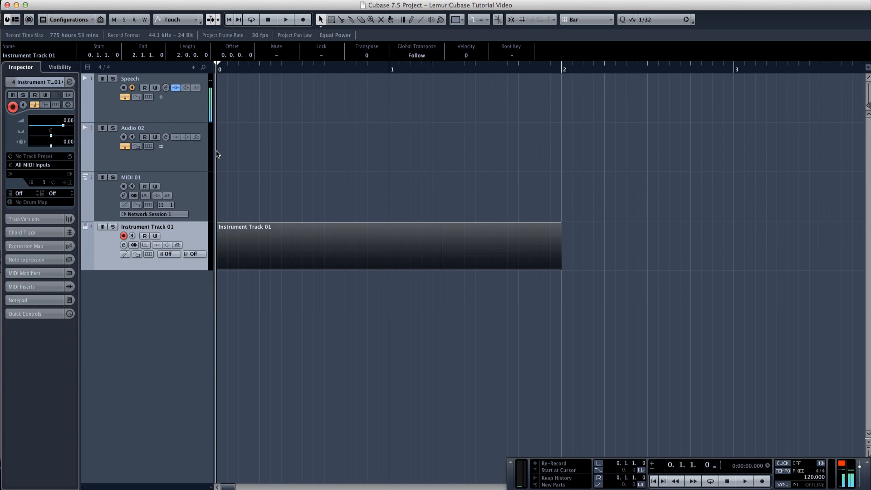
Test the navigation controls by moving the track selection up and down between Instrument Track 01 and the Speech track
click(216, 154)
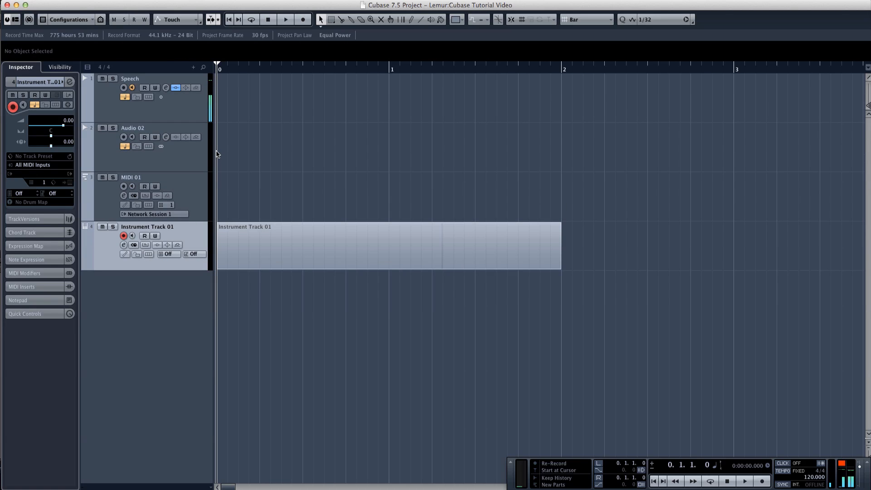
key(Up)
key(Up)
key(Up)
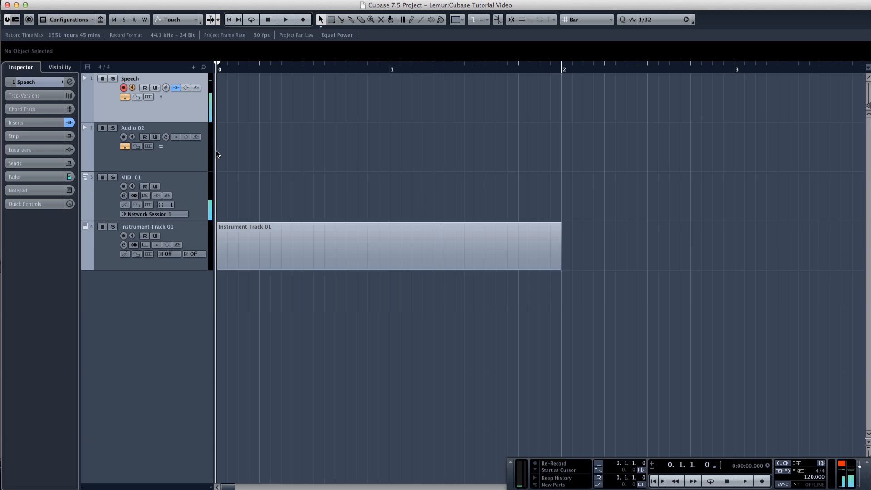
key(Down)
key(Down)
key(Down)
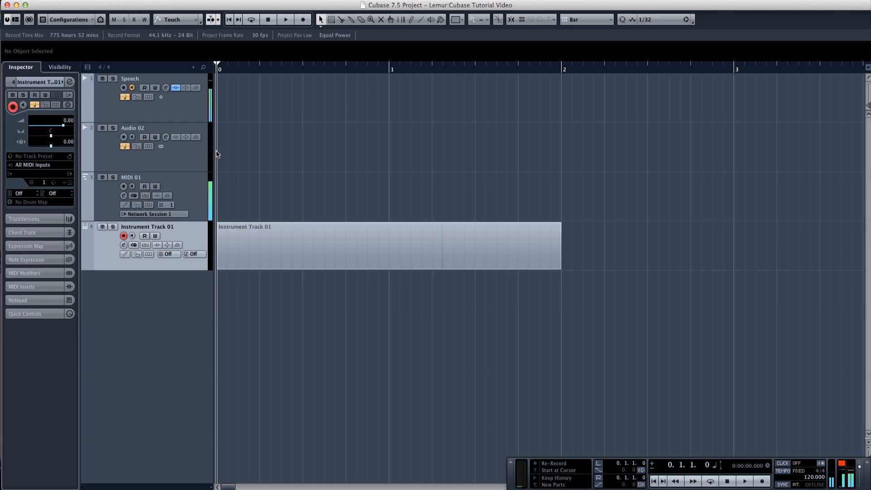
key(Right)
key(Left)
key(Up)
key(Up)
key(Up)
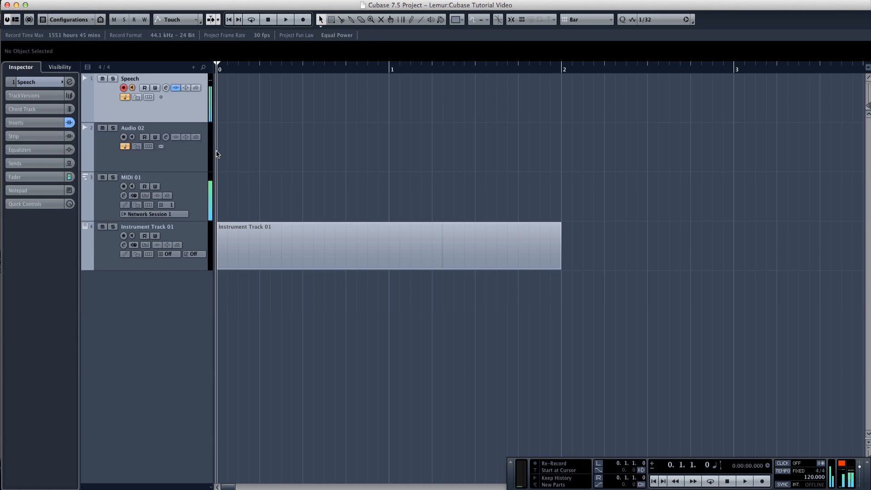
Delete the recorded test part from Instrument Track 01
click(316, 245)
key(Delete)
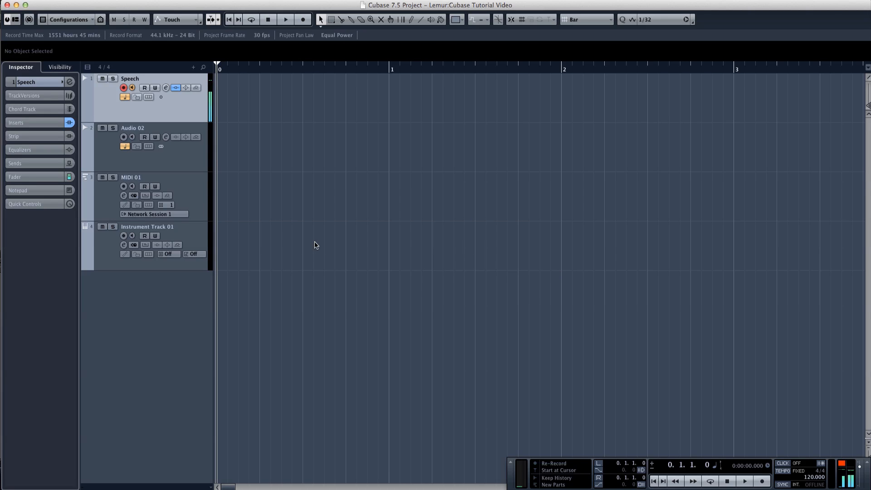
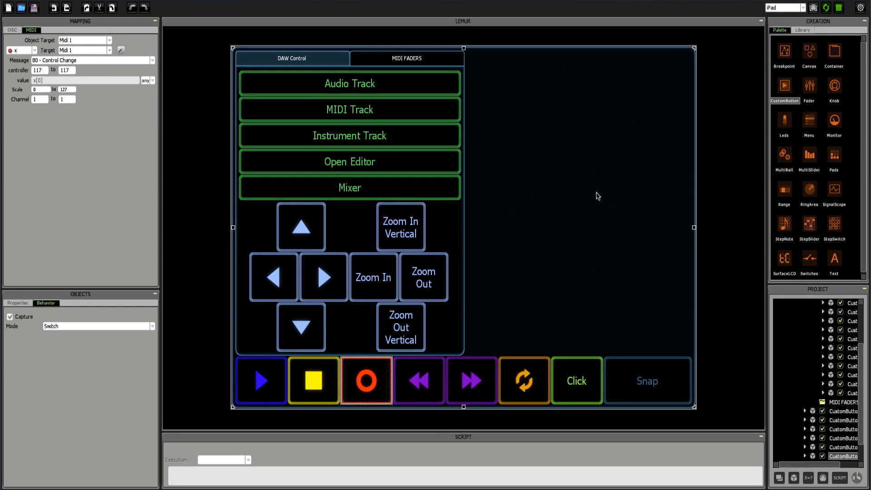
Switch to Lemur Editor and show the container's empty MIDI FADERS page
click(436, 62)
click(486, 78)
click(841, 403)
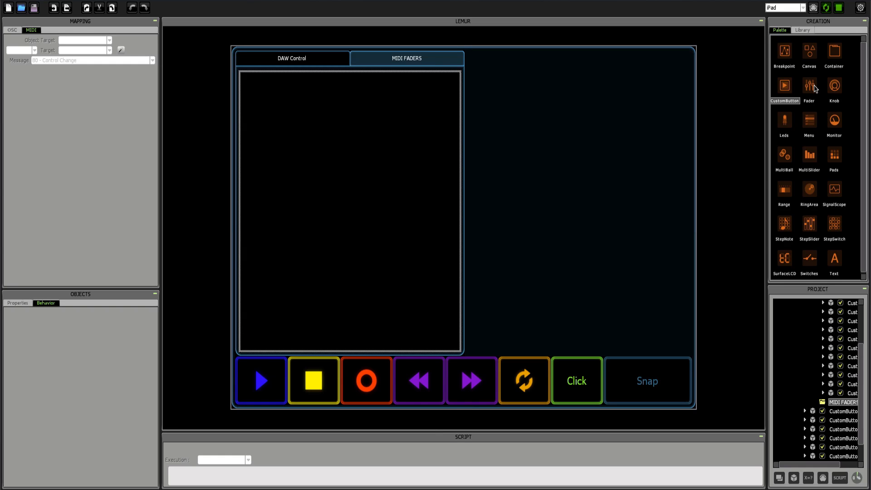
scroll(813, 88, down, 1)
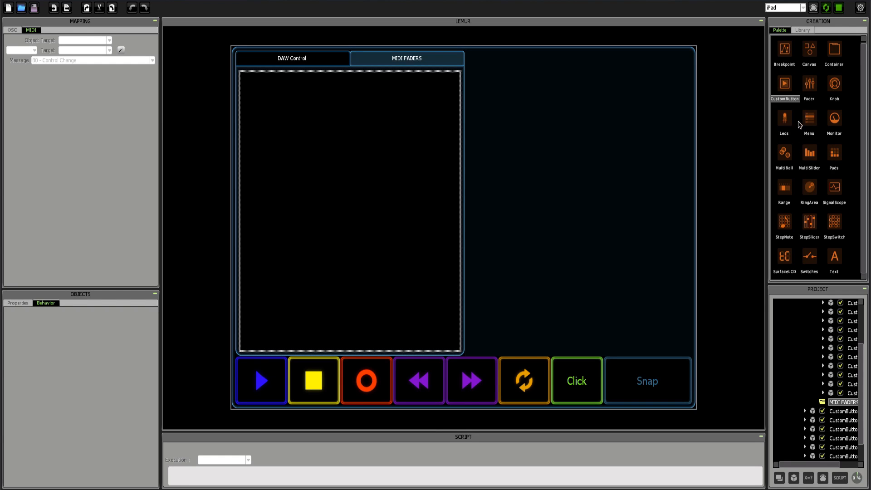
Place a Fader in the upper-left corner of the MIDI FADERS page, stretch it to nearly the full page height and widen it slightly
click(814, 93)
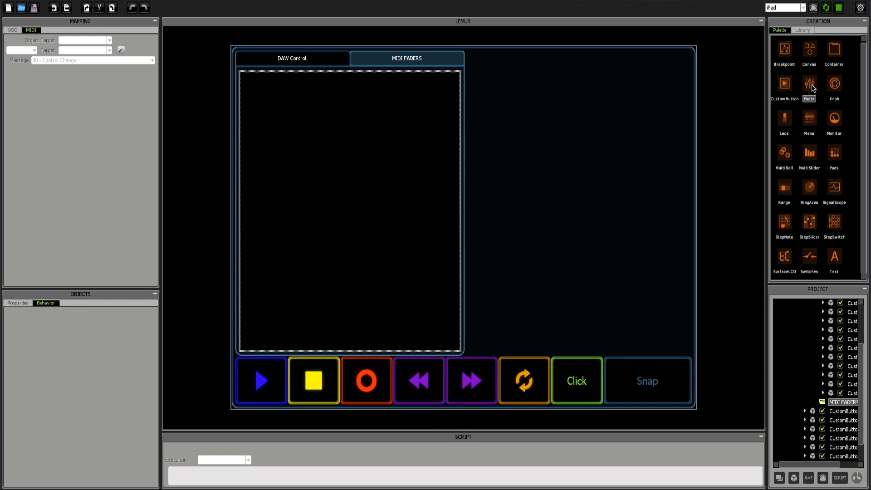
drag(811, 86, 290, 162)
drag(306, 197, 258, 109)
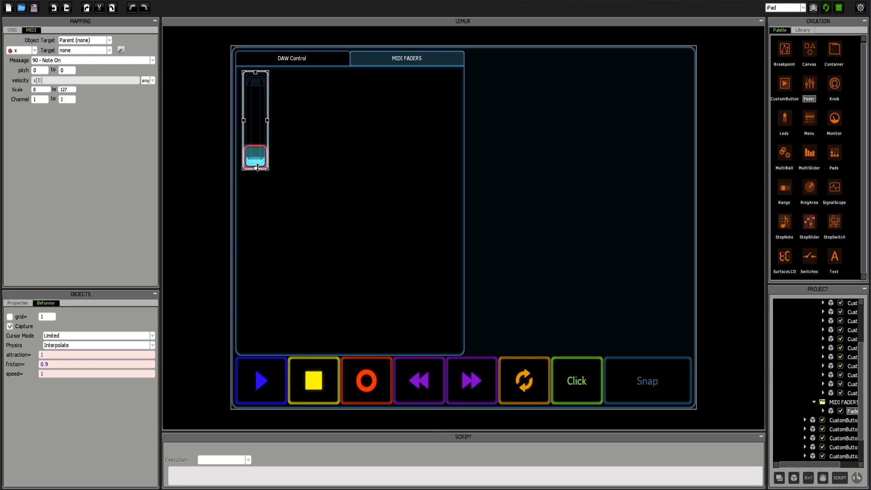
drag(257, 168, 262, 343)
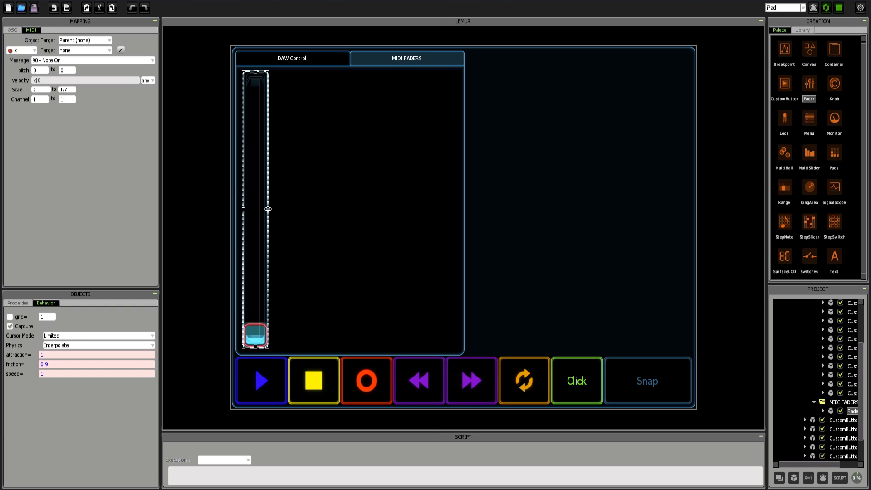
drag(268, 209, 274, 208)
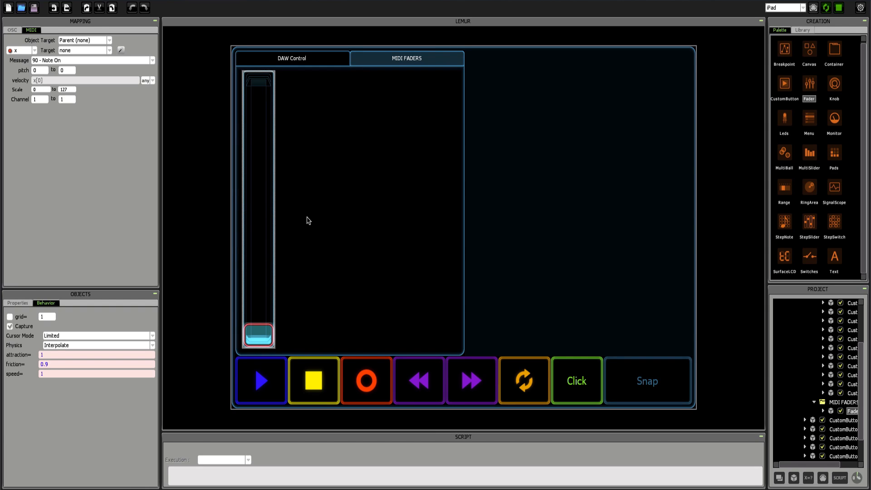
Set both the object target and the x variable's target of the new fader to Midi 1
click(317, 215)
click(256, 187)
click(82, 40)
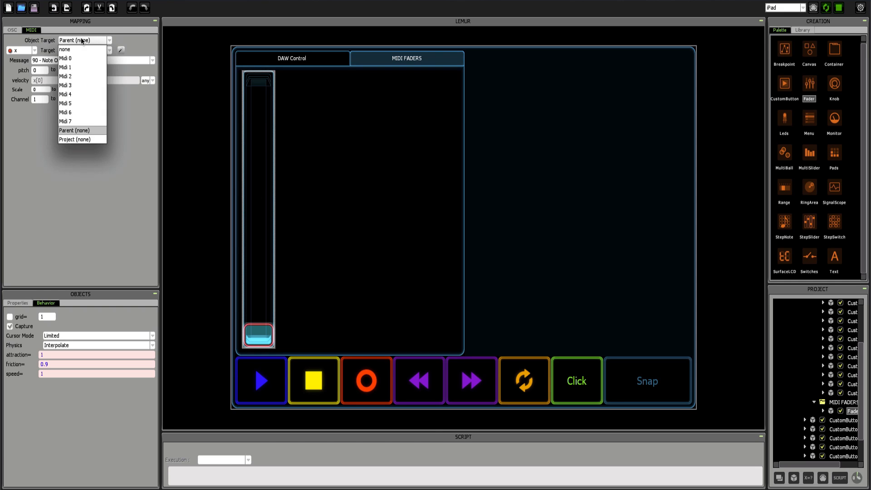
click(72, 68)
click(76, 51)
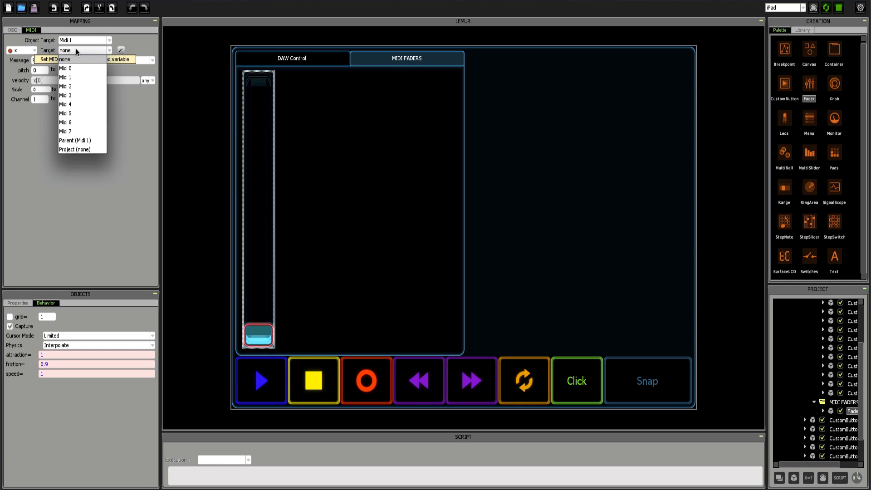
click(68, 78)
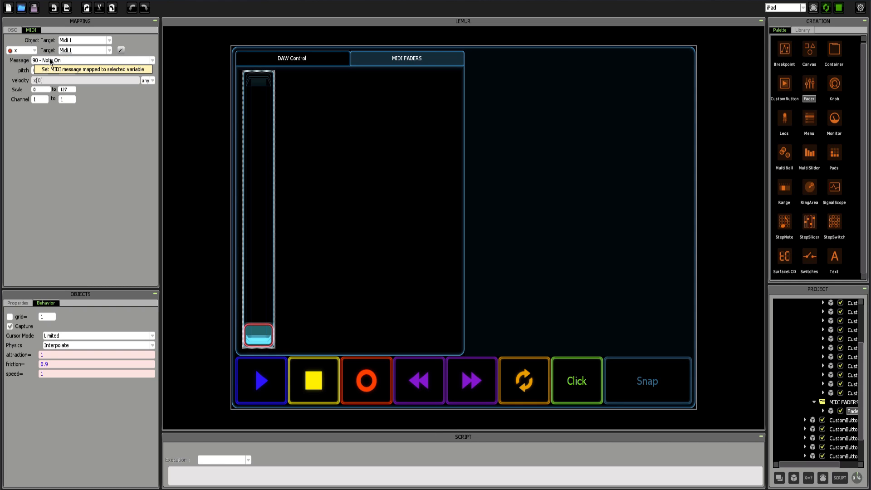
Set the fader's MIDI message to B0 - Control Change with controller 1 to 1
click(51, 61)
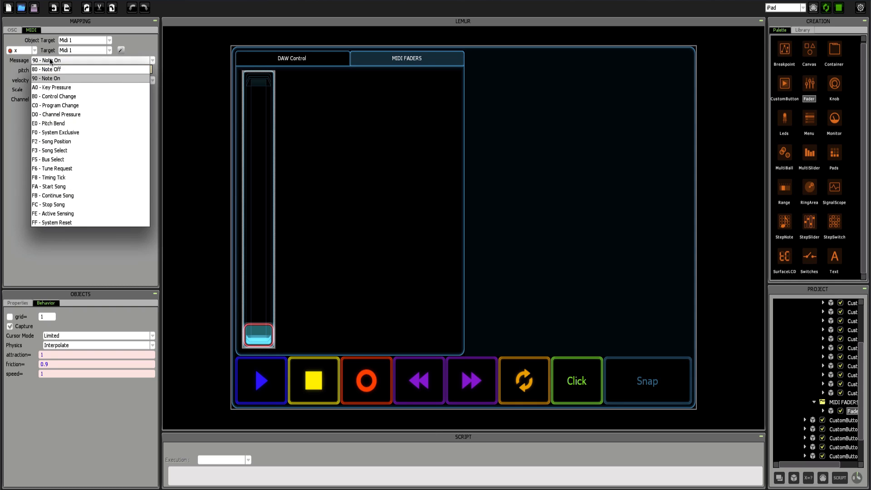
click(45, 97)
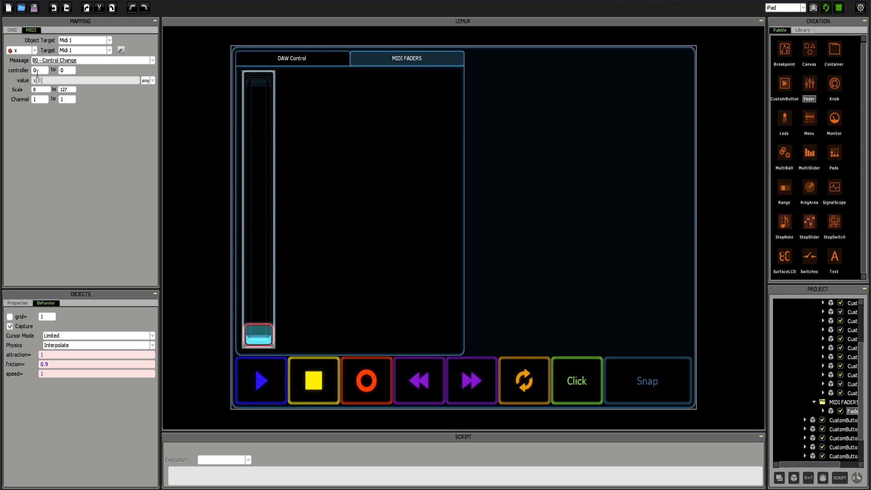
click(43, 70)
click(23, 303)
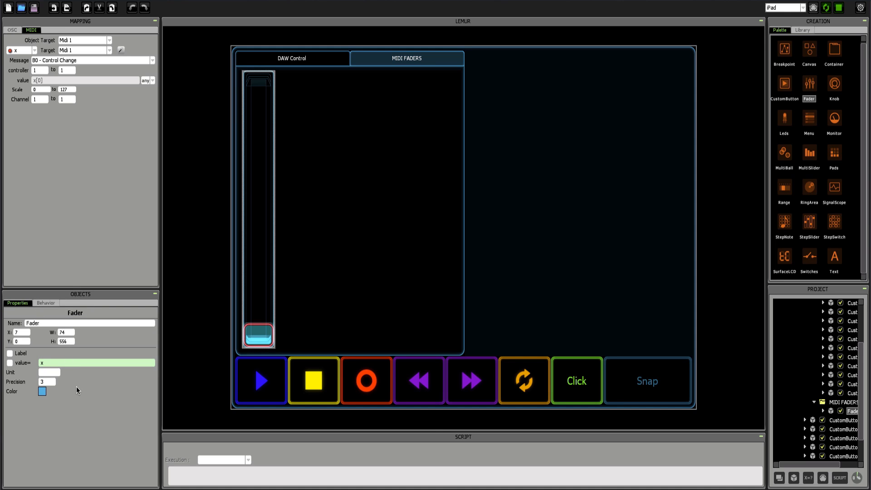
click(46, 303)
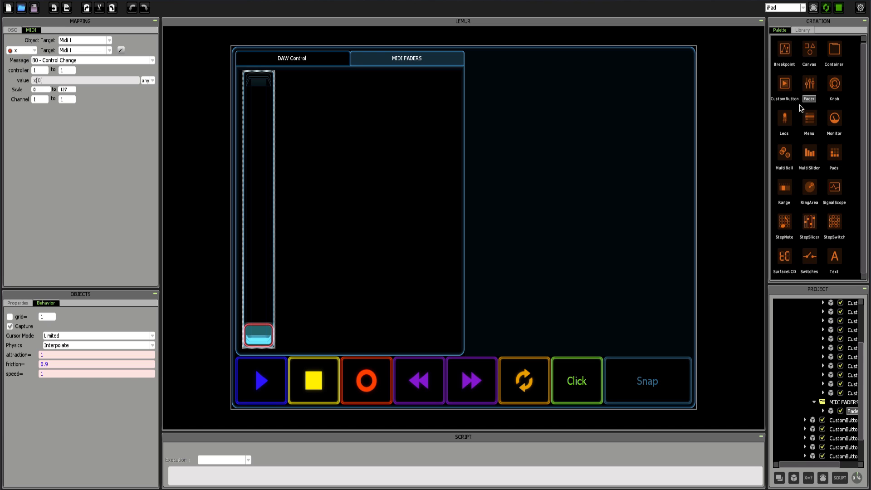
Place a Text object across the top of the fader, sized about 74 by 28, and set its text to Dynamics
drag(837, 257, 352, 141)
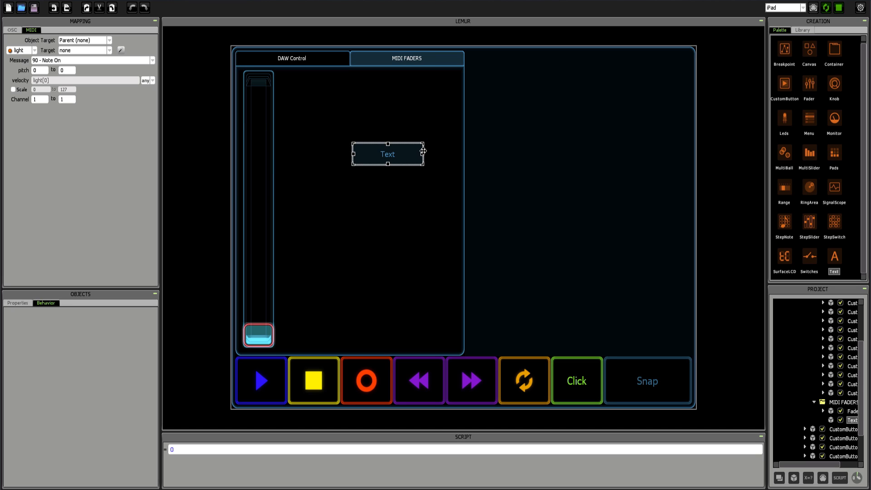
drag(422, 153, 274, 77)
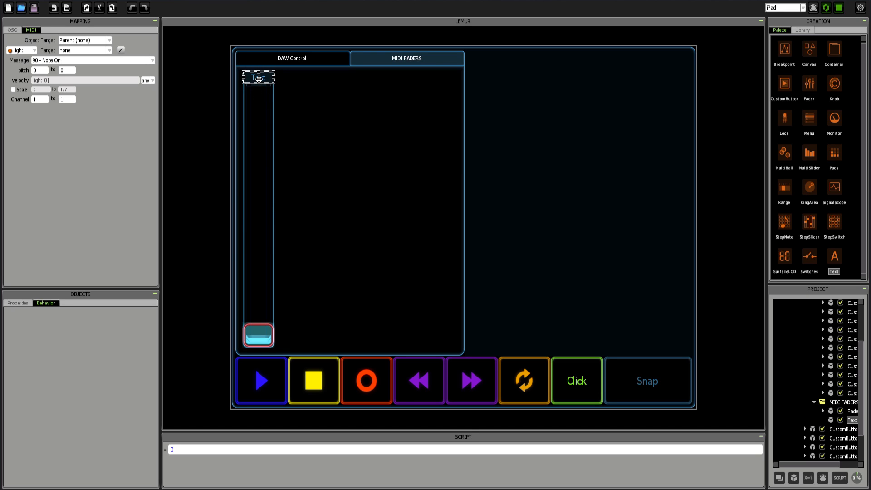
click(18, 302)
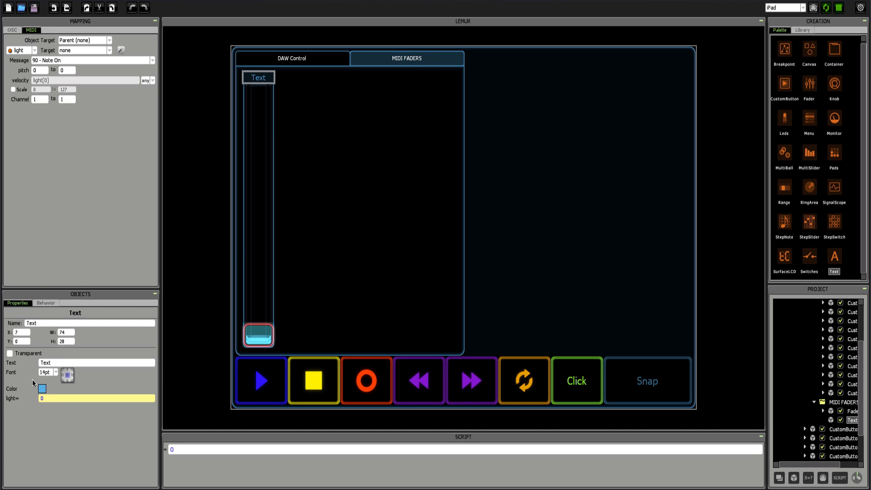
double_click(55, 363)
text(Dynamics)
key(Return)
click(312, 227)
click(254, 146)
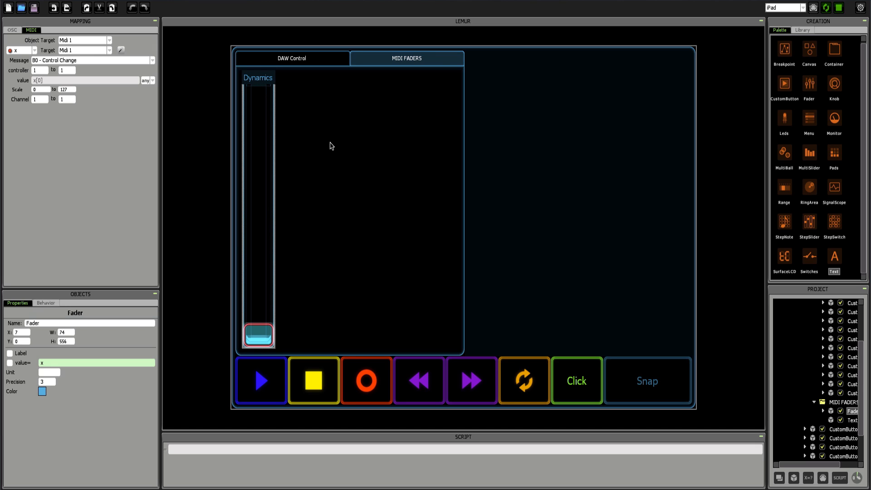
click(348, 188)
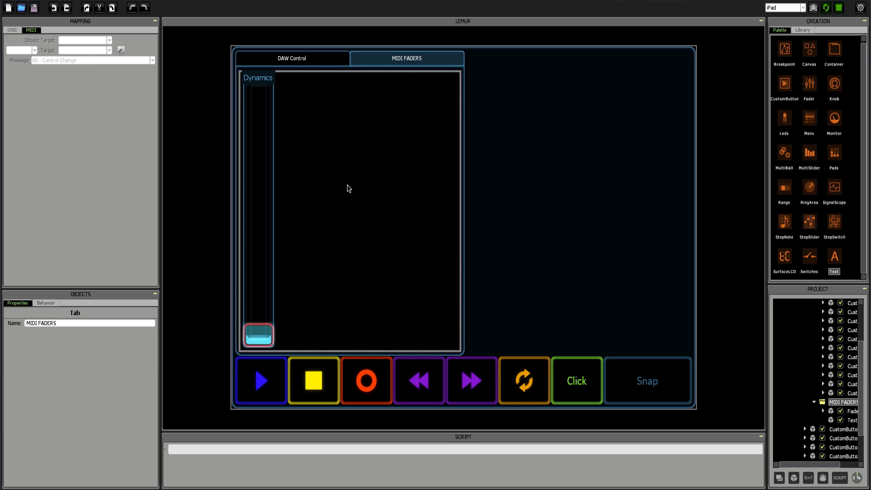
click(259, 177)
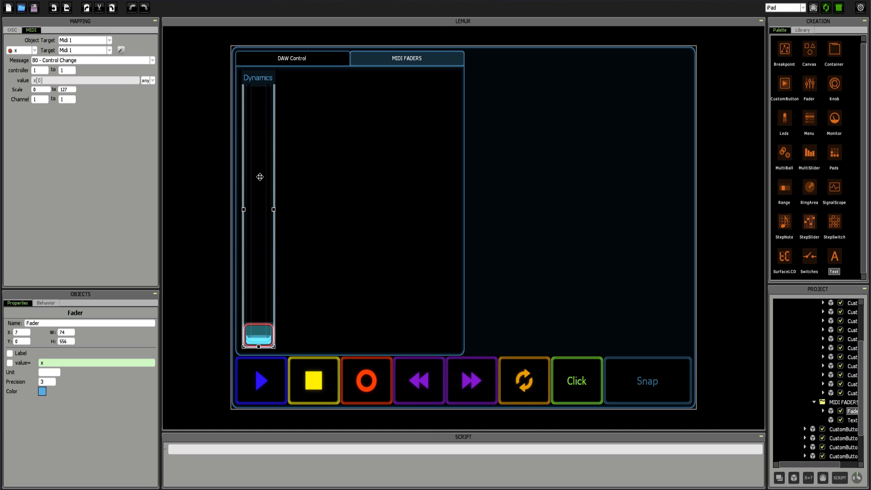
click(380, 209)
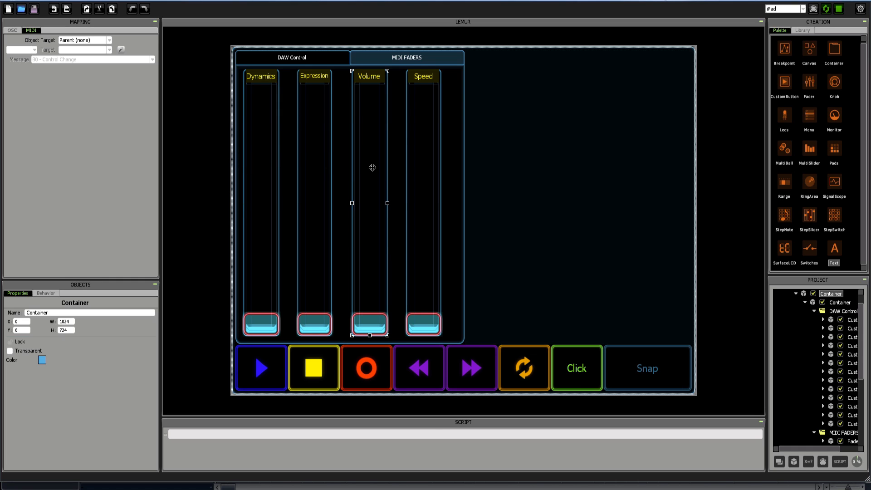
Check the MIDI controller assignments of the Dynamics, Expression, Volume and Speed faders and the settings of their text labels
click(257, 191)
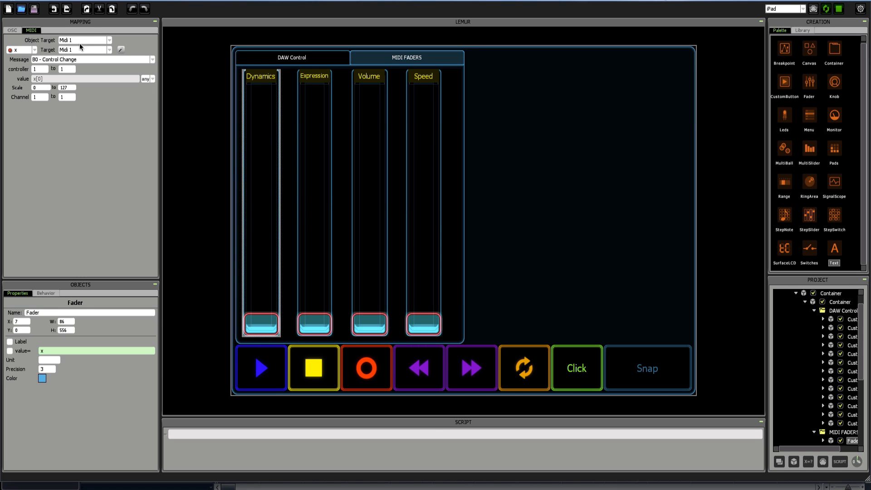
click(305, 176)
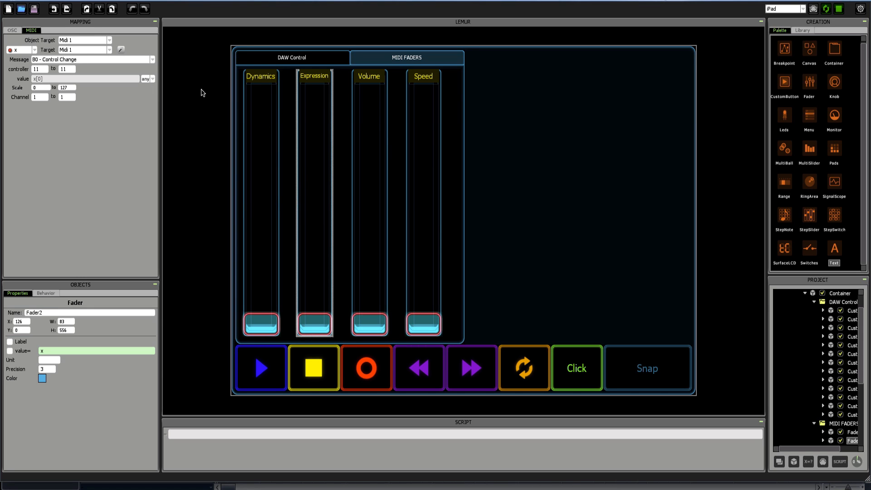
click(371, 181)
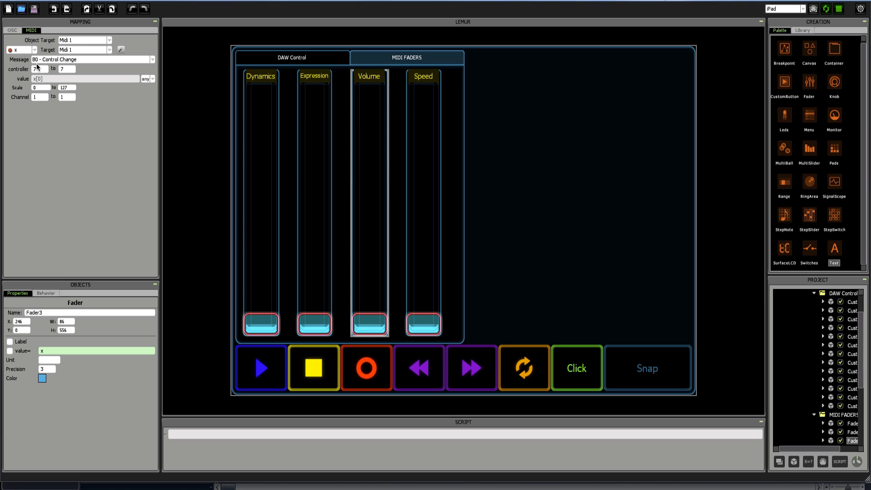
click(429, 183)
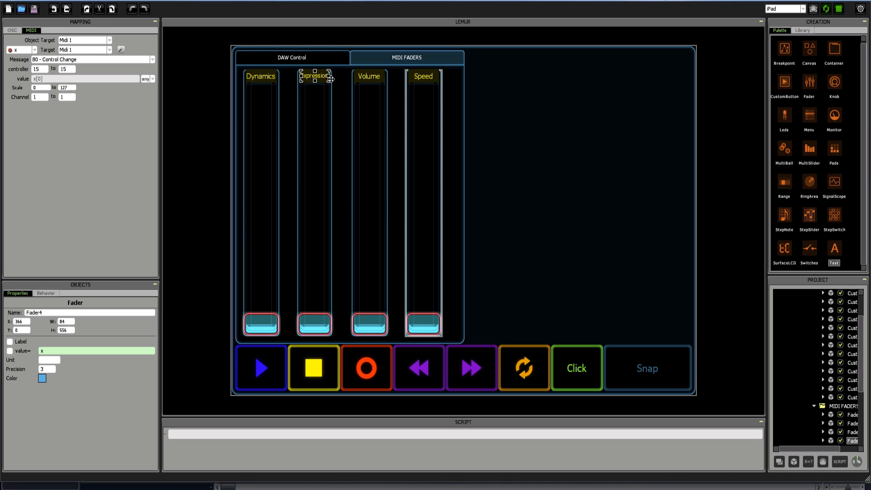
click(371, 80)
click(422, 80)
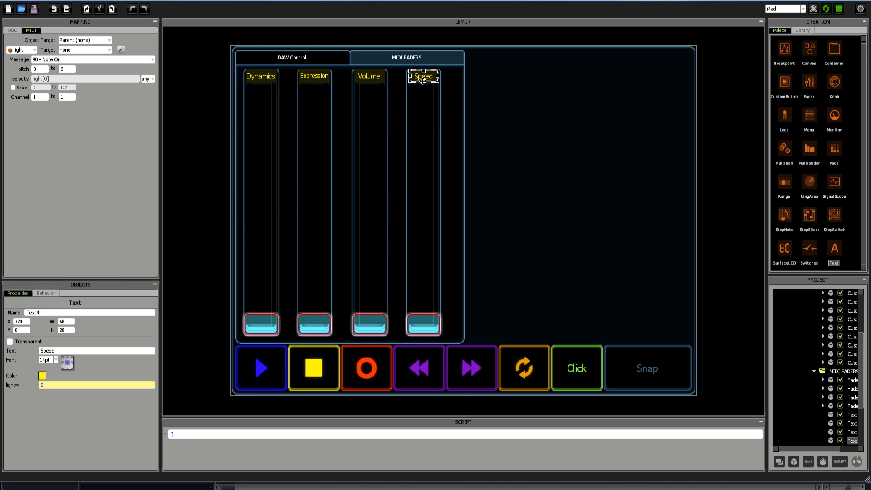
click(254, 78)
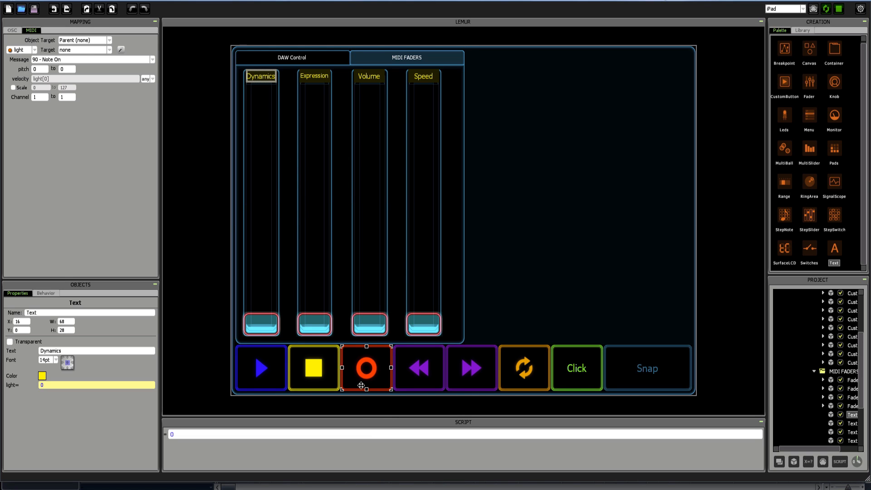
Switch to Cubase to look over the Kontakt string instruments controlled by the faders, and return to Lemur Editor
click(371, 487)
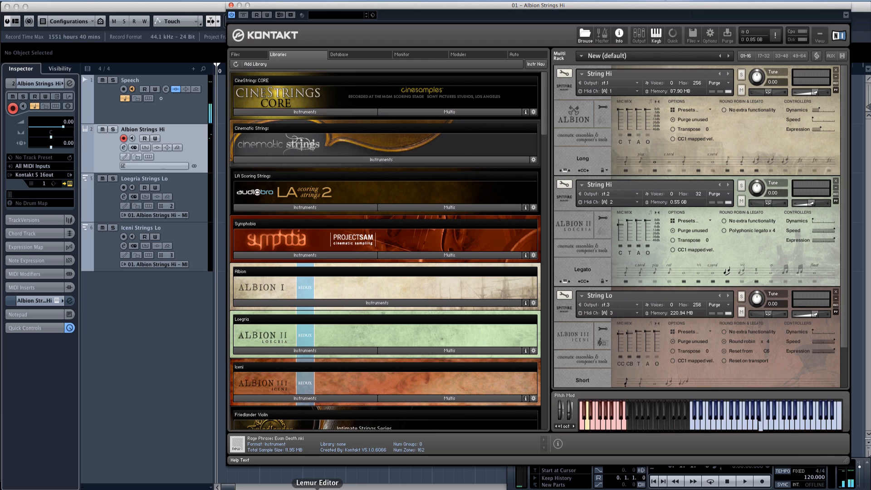
click(317, 488)
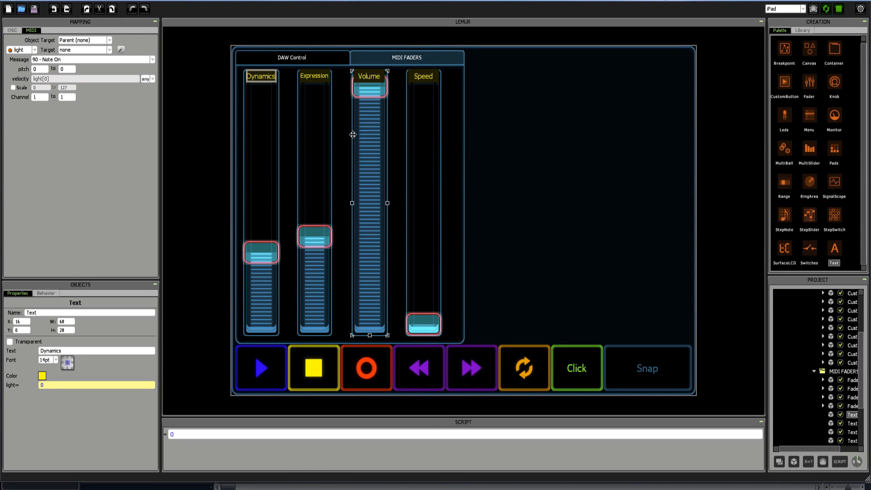
click(277, 165)
click(433, 164)
Place a new Container in the empty area beside the MIDI FADERS container and stretch it to about 501 by 597
click(551, 149)
drag(836, 52, 590, 149)
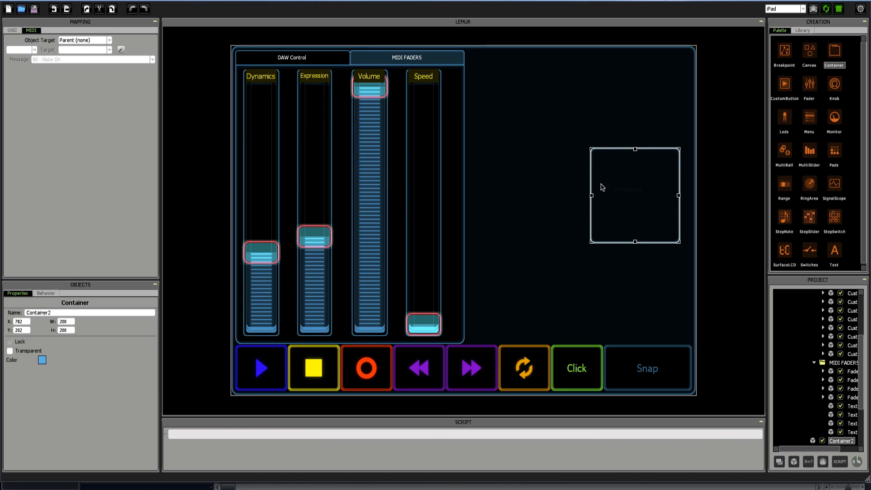
drag(593, 182, 510, 175)
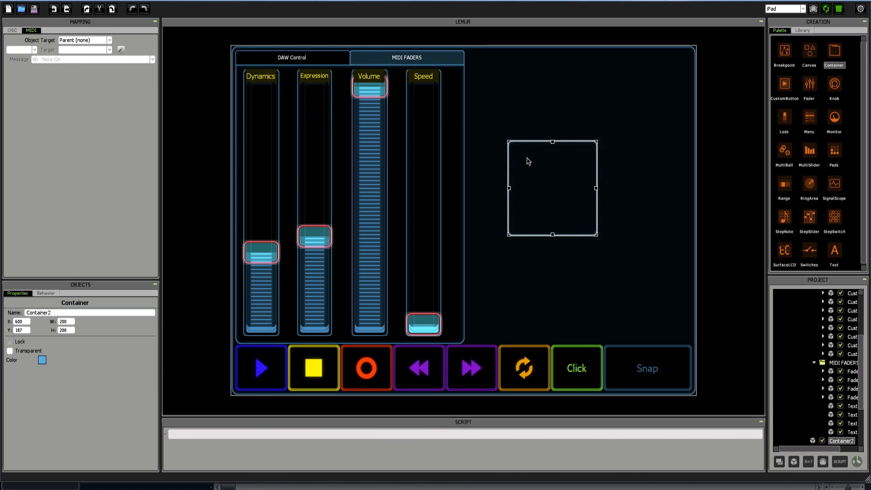
drag(554, 140, 571, 51)
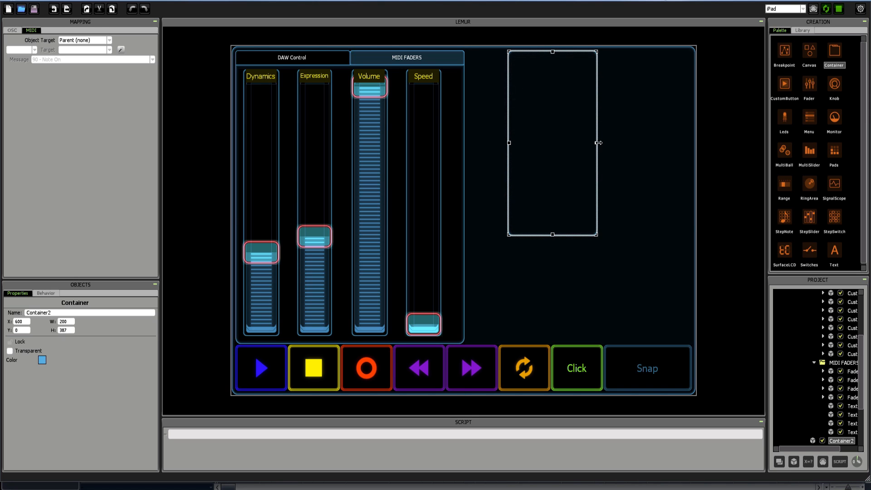
drag(597, 142, 690, 143)
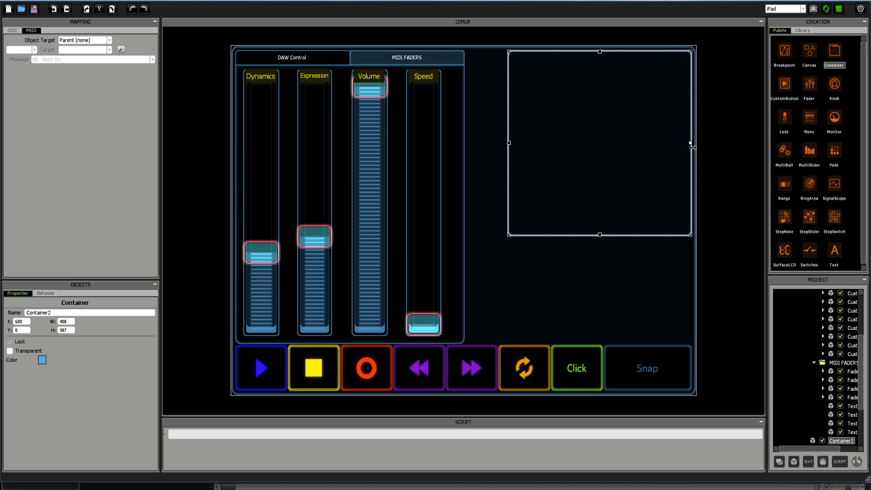
drag(509, 142, 466, 142)
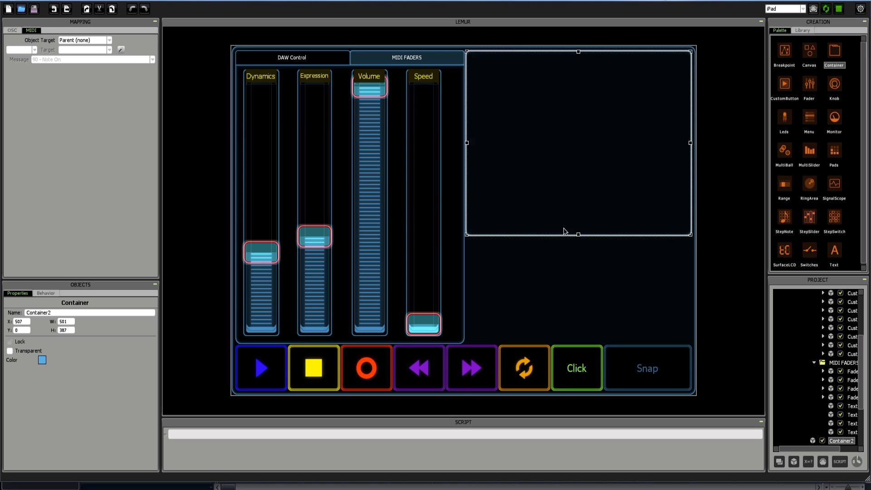
drag(578, 235, 592, 337)
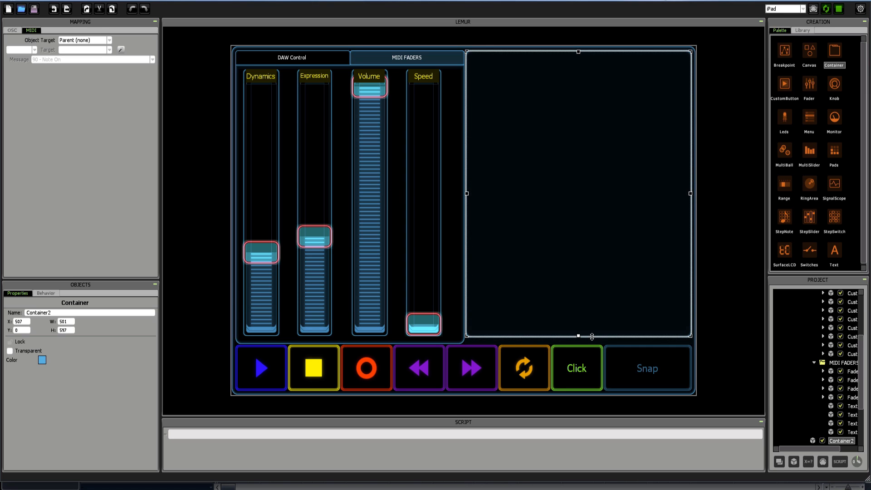
Make the new container tabbed and reduce its height to 611 so it ends just above the transport buttons
right_click(582, 167)
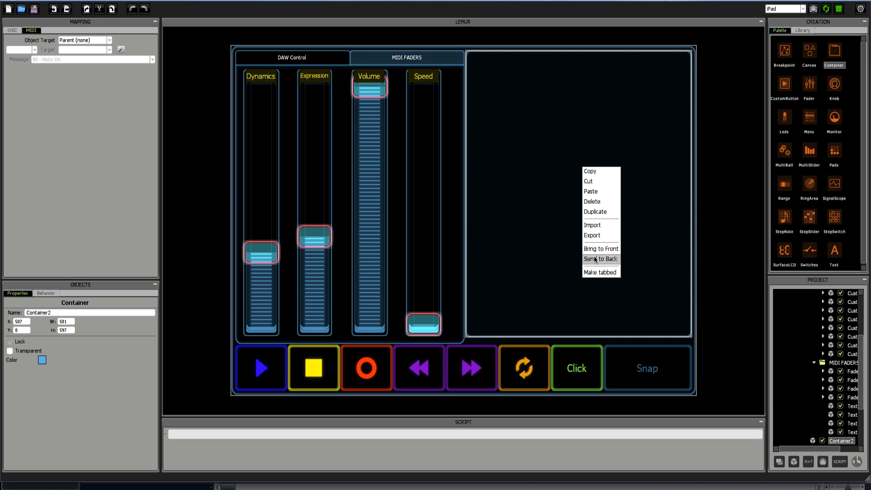
click(595, 272)
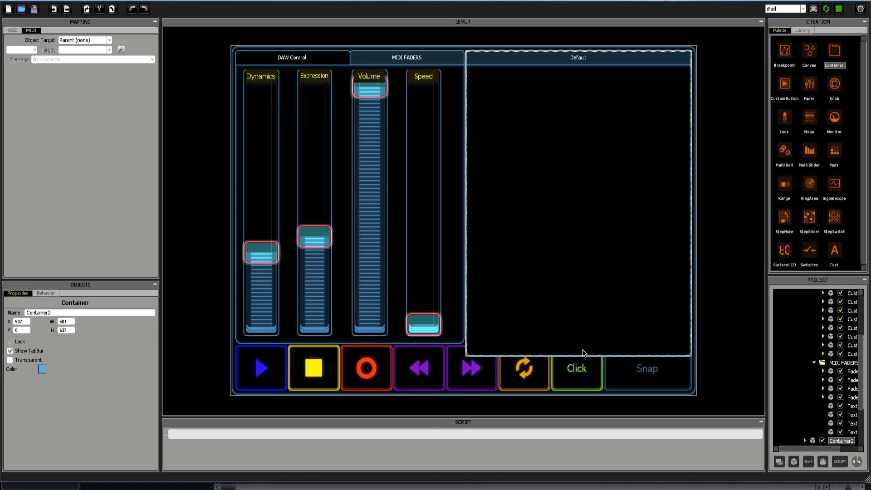
drag(581, 356, 580, 340)
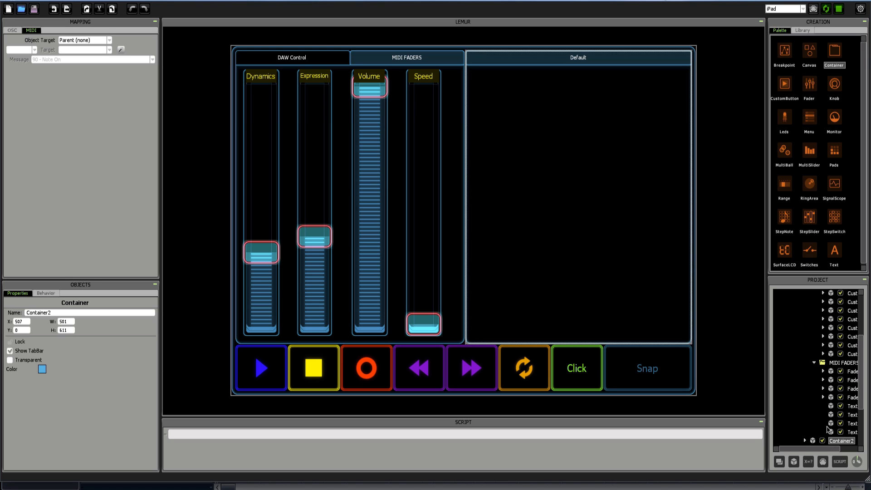
Rename the default tab of Container2 as Albion I
scroll(822, 375, down, 3)
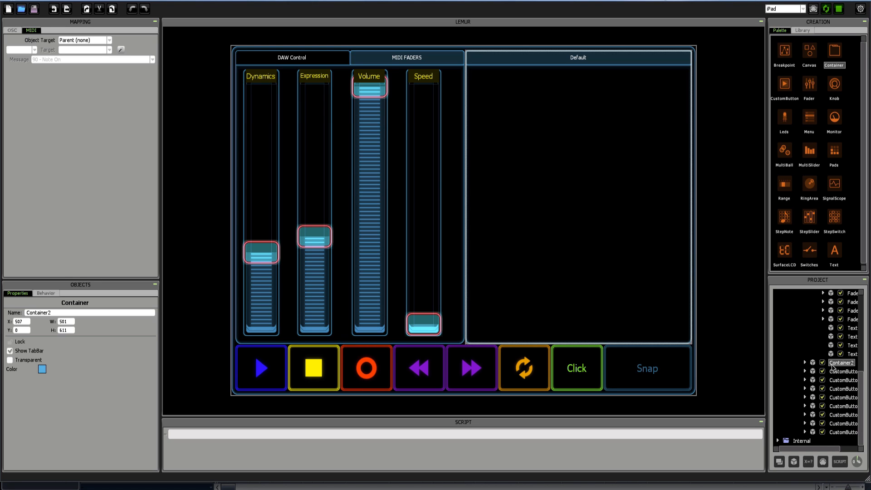
click(805, 362)
click(836, 371)
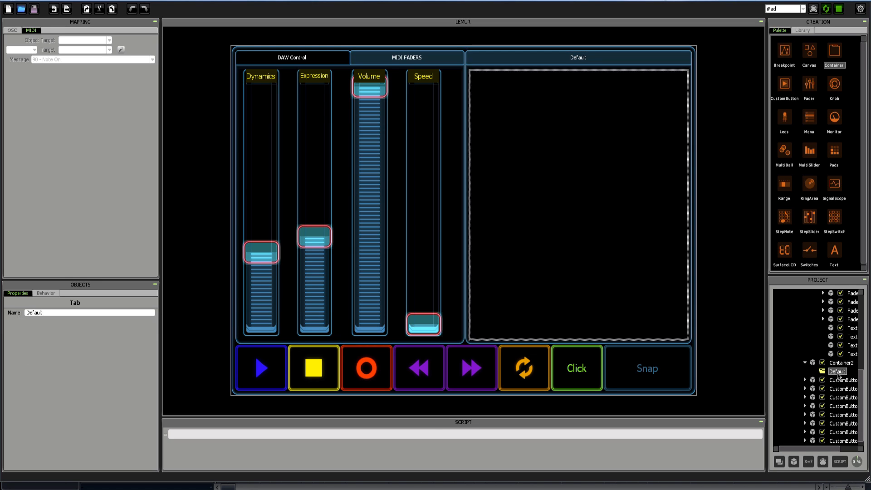
double_click(41, 312)
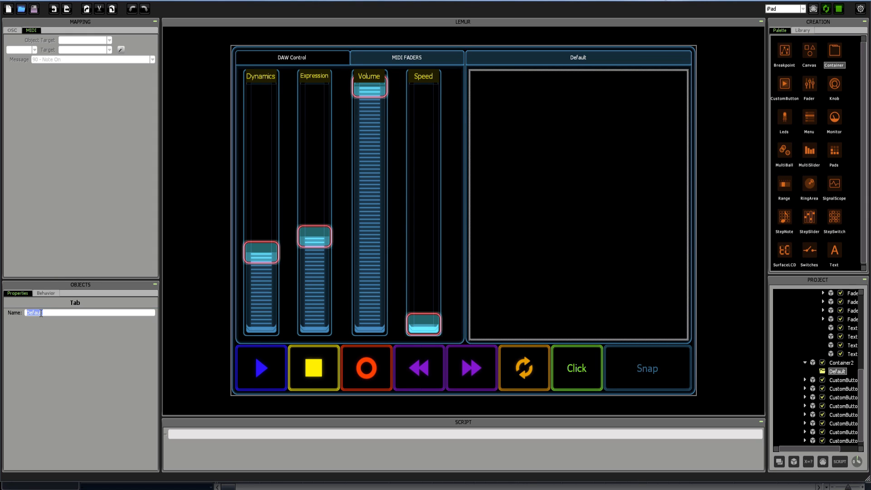
text(Albion)
key(Return)
Add a second tab named Albion II to the new container
right_click(597, 115)
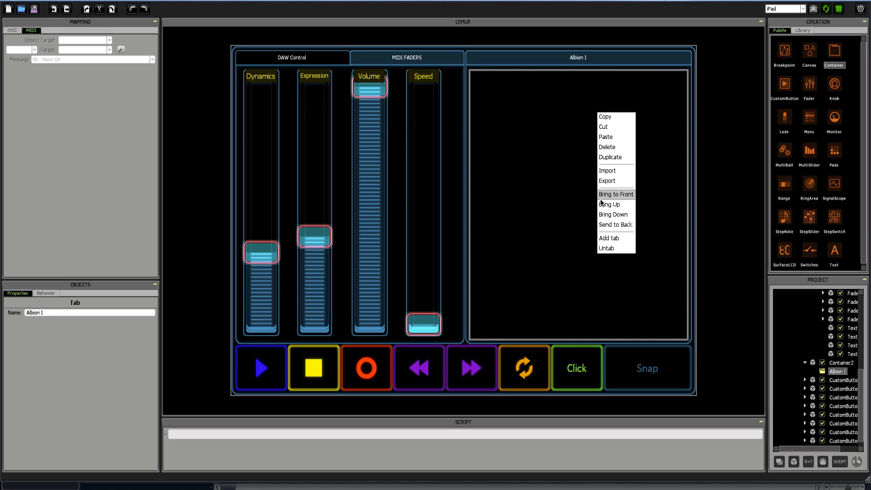
click(607, 237)
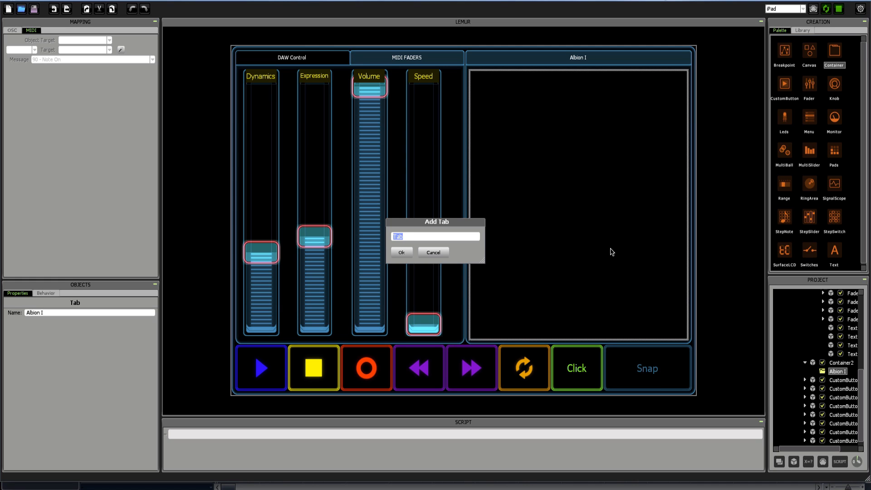
text(Albion II)
key(Return)
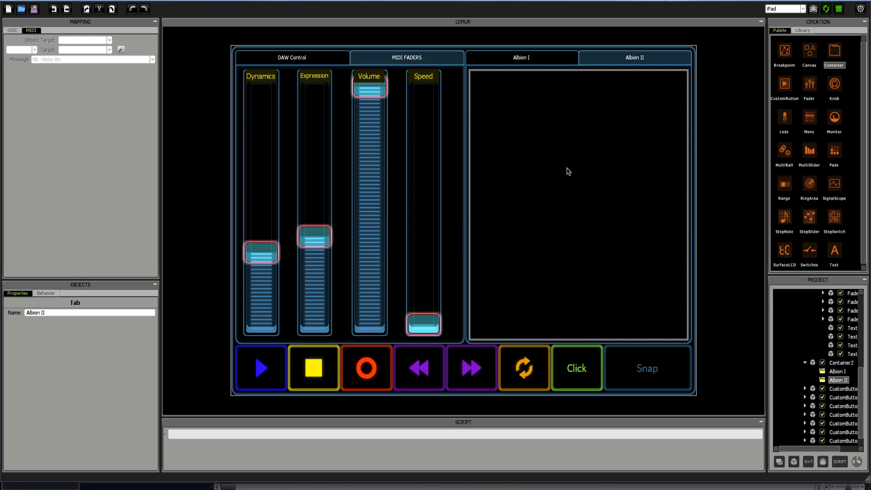
Add a third tab named Albion III to the container and bring its Albion I tab back to the front
right_click(568, 170)
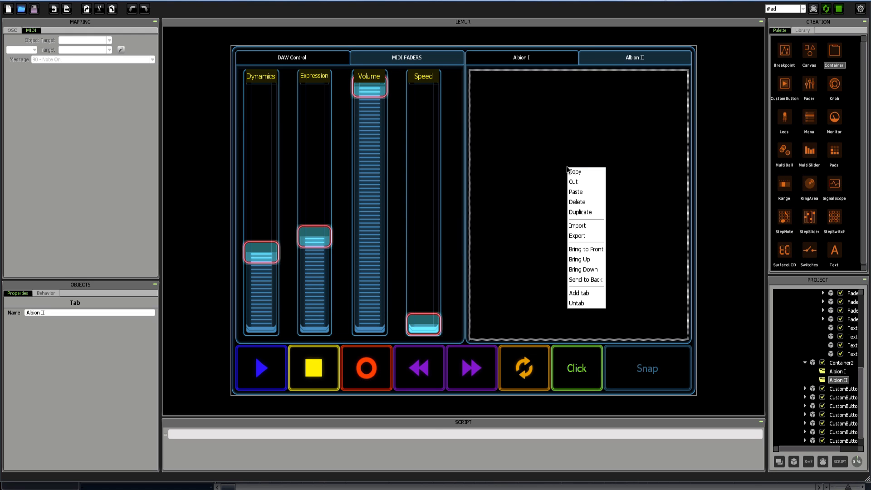
click(582, 294)
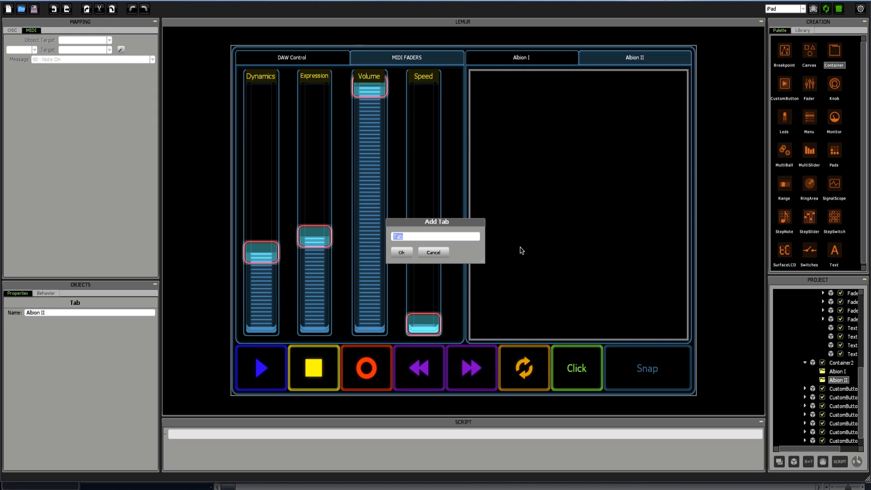
text(Albion III)
key(Return)
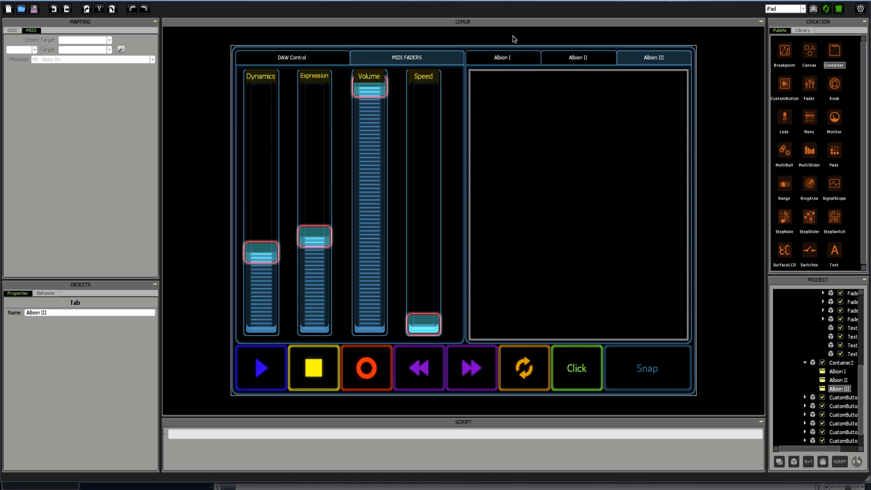
click(506, 58)
click(839, 372)
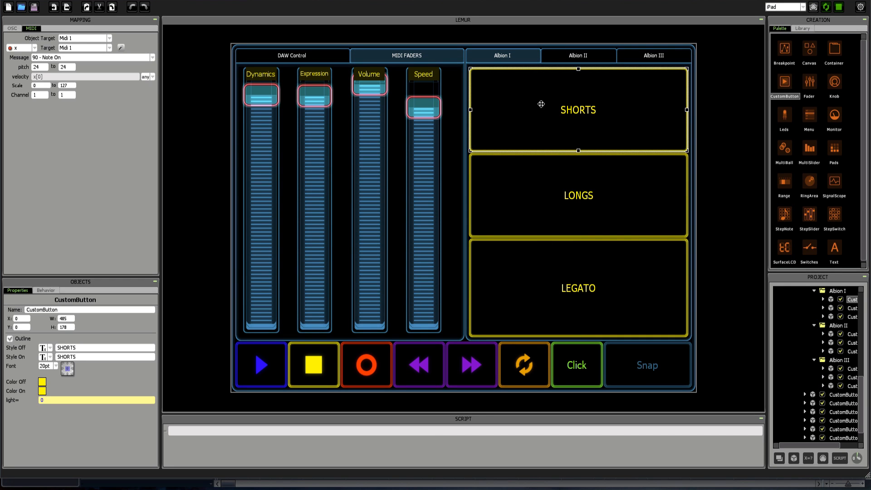
Look over the SHORTS, LONGS and LEGATO buttons on the Albion I tab alongside the MIDI faders
click(539, 267)
click(545, 218)
click(510, 54)
click(573, 250)
click(550, 213)
click(280, 359)
click(372, 212)
click(564, 110)
click(587, 269)
Switch to Cubase, select the Albion Strings Hi track and test its articulation switching in Kontakt
click(371, 486)
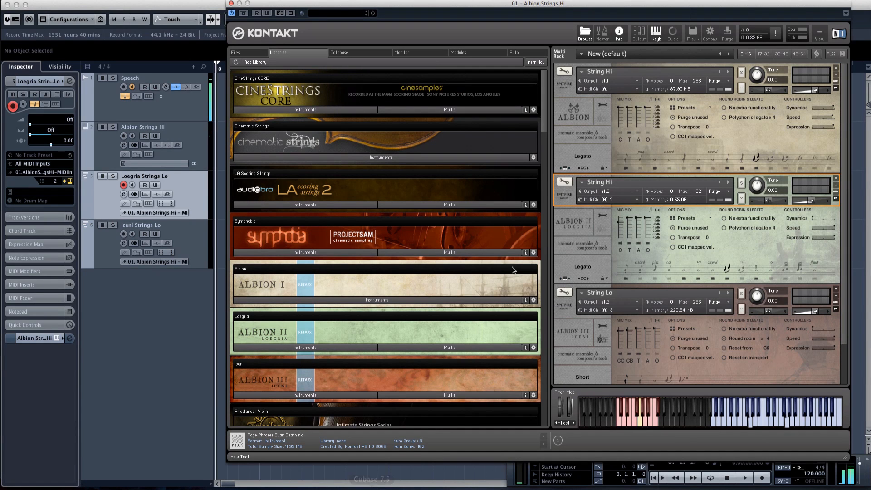
click(197, 146)
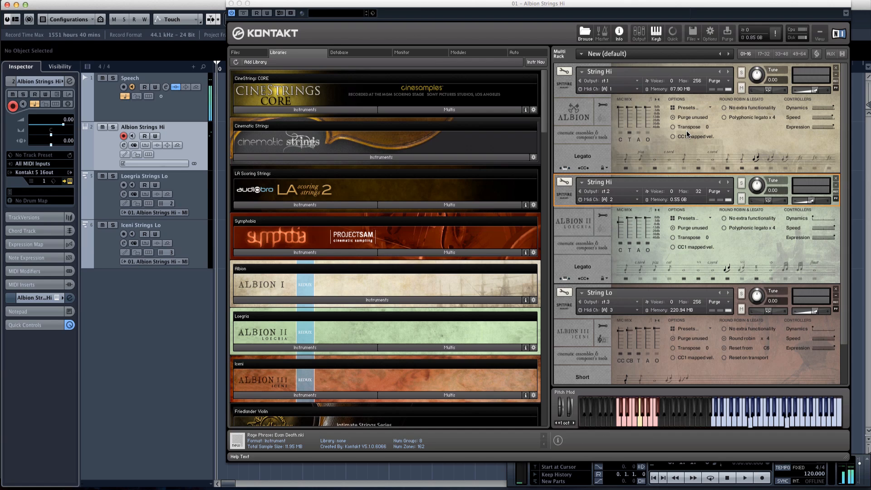
click(621, 401)
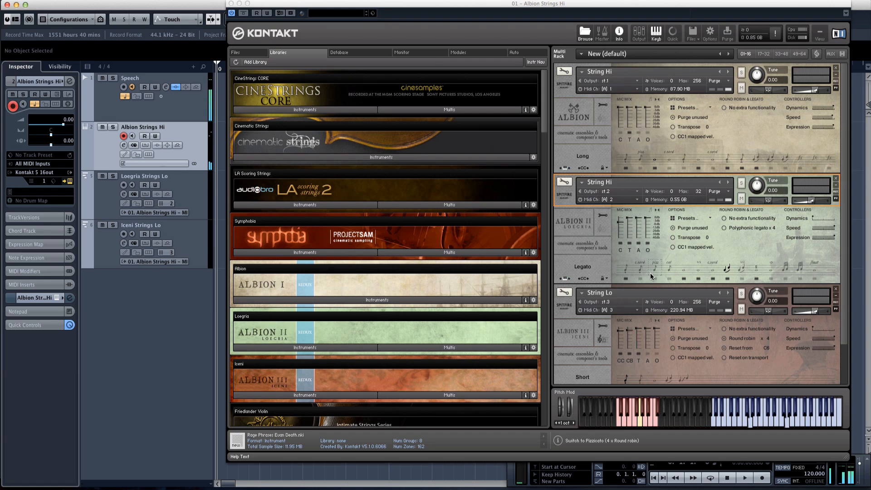
key(t)
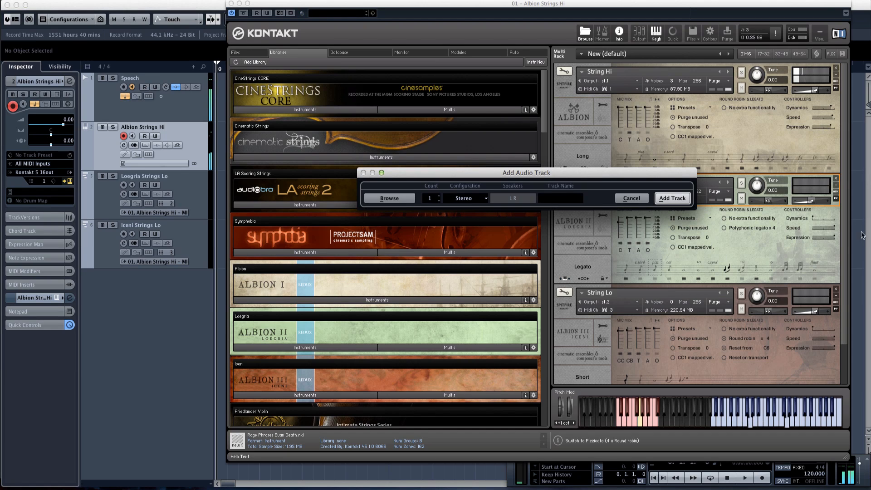
click(632, 199)
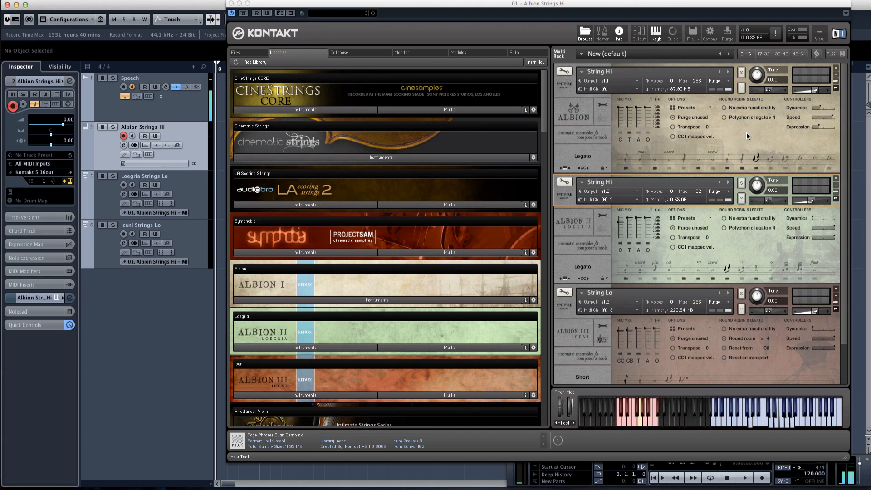
Close the Kontakt instrument window and switch back to Lemur Editor
click(231, 4)
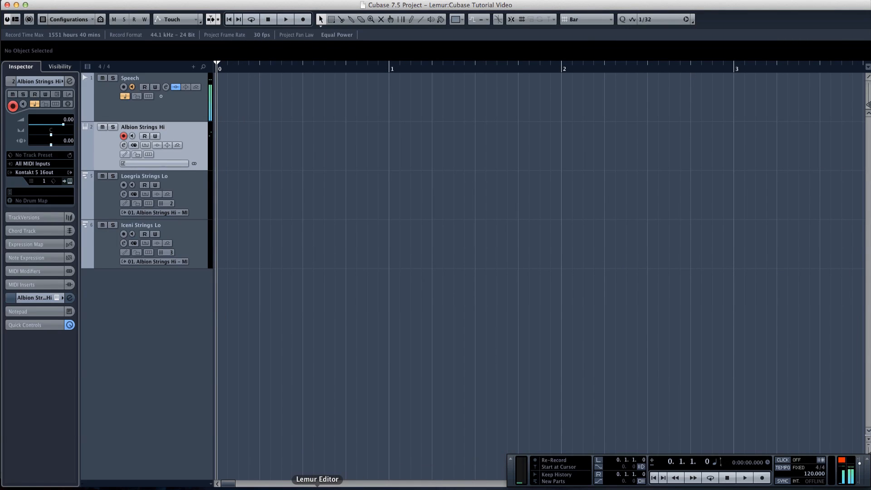
click(282, 486)
click(575, 269)
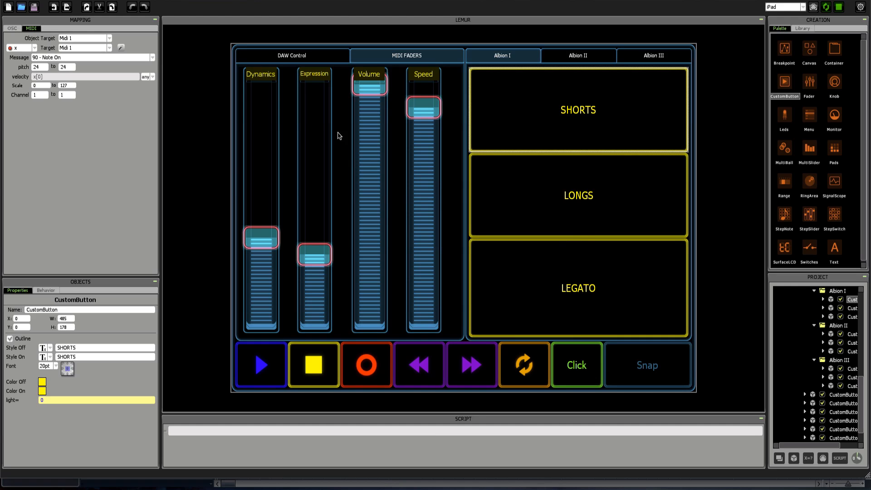
click(497, 84)
click(558, 314)
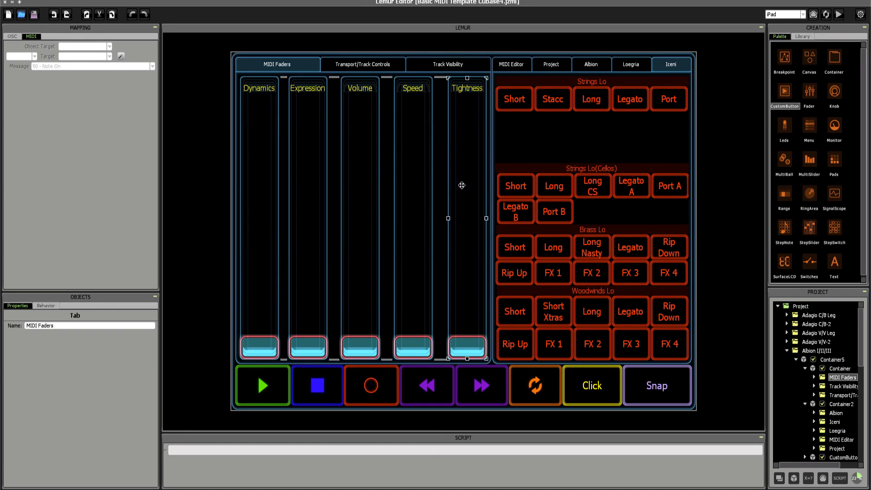
Look over the fader and Iceni articulation layout in the Cubase template, and collapse the Albion I/II/III interface in the project tree
click(444, 180)
click(507, 209)
click(444, 221)
scroll(805, 327, down, 4)
scroll(805, 326, up, 5)
click(787, 351)
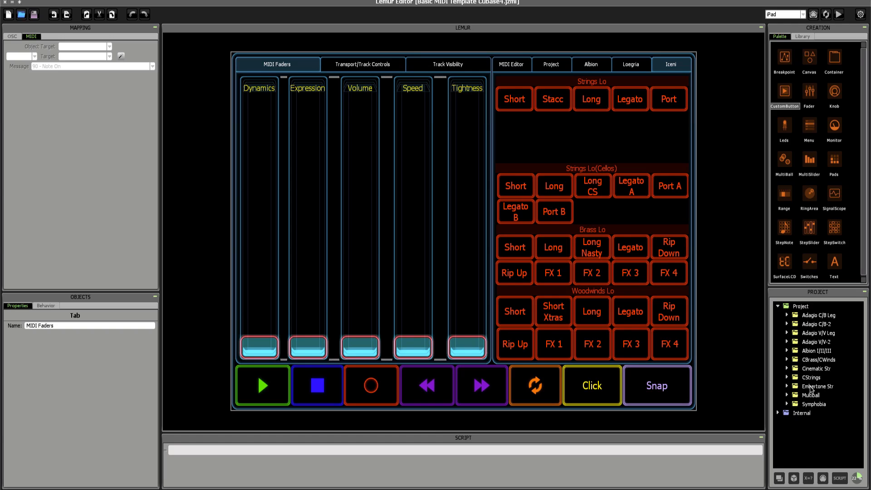
Browse the template's interfaces for other libraries, from the Albion and Cinematic Str pages through the four Adagio pages, ending on Albion I/II/III
click(806, 352)
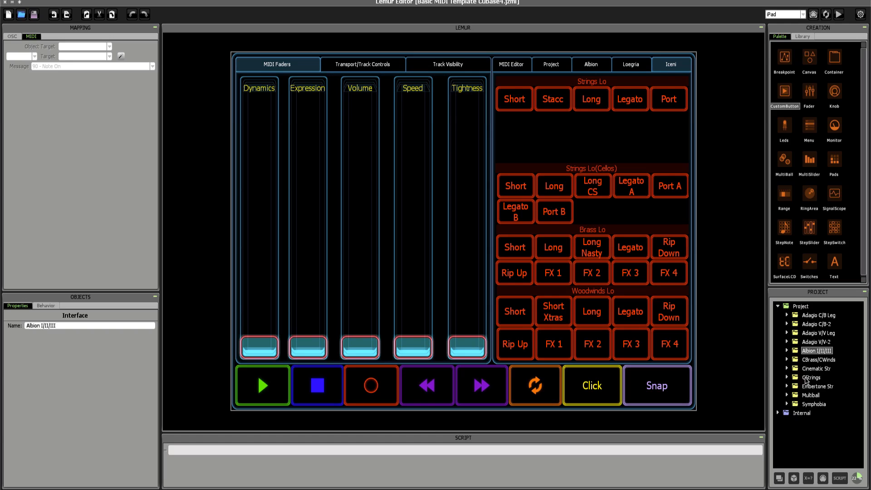
click(808, 369)
click(814, 316)
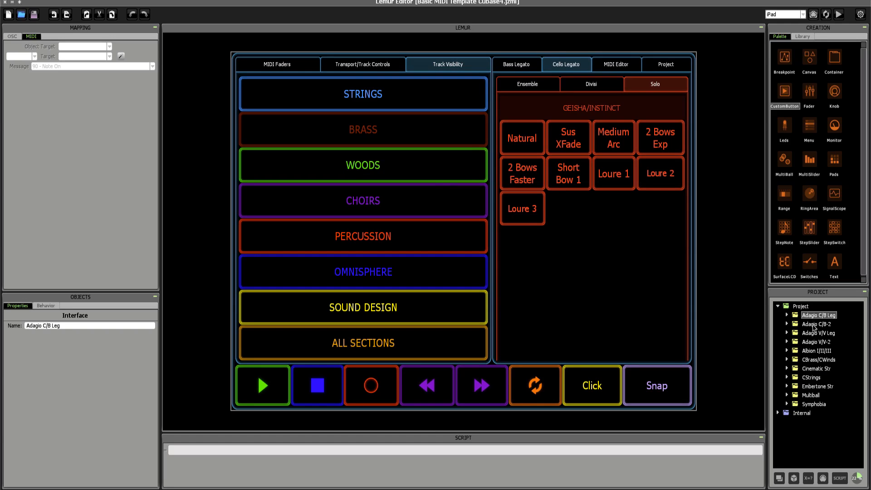
click(814, 324)
click(815, 333)
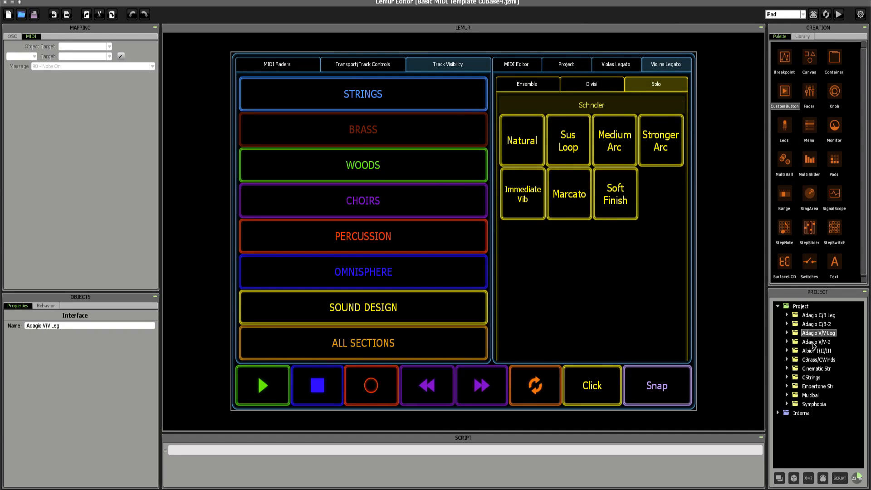
click(814, 342)
click(814, 351)
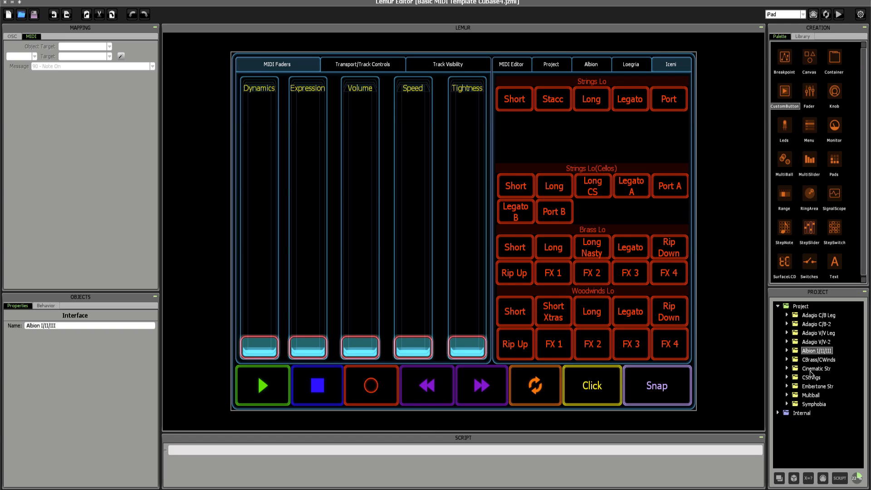
Duplicate the Symphobia interface in the project tree and compare the copy with the original
click(813, 403)
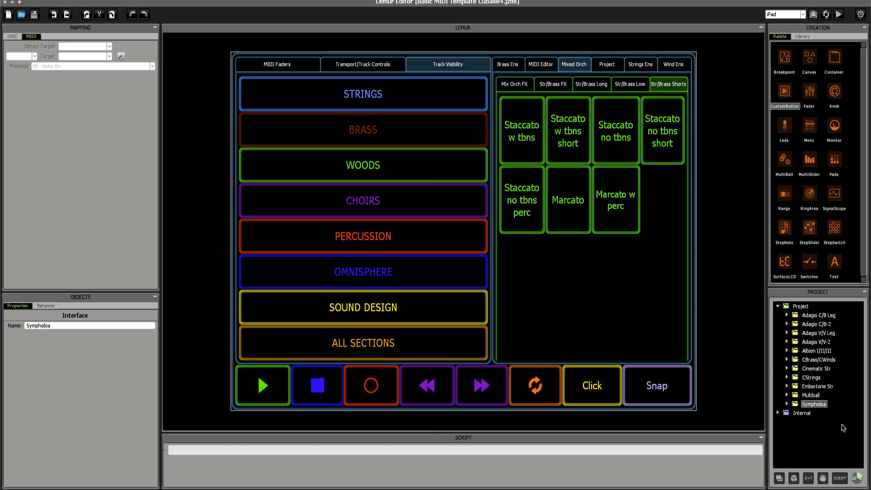
key(ctrl+d)
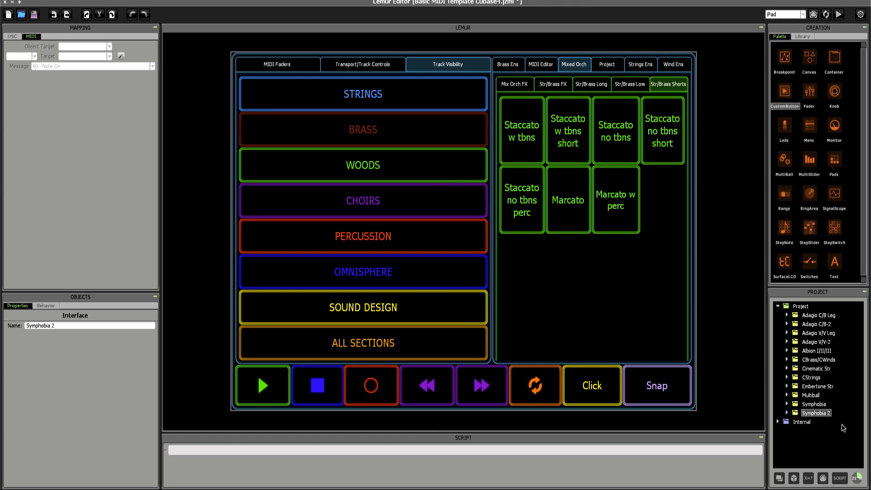
click(813, 405)
click(811, 412)
Expand the Albion I/II/III interface and examine its MIDI Faders, Track Visibility and Transport/Track Controls tabs
click(815, 351)
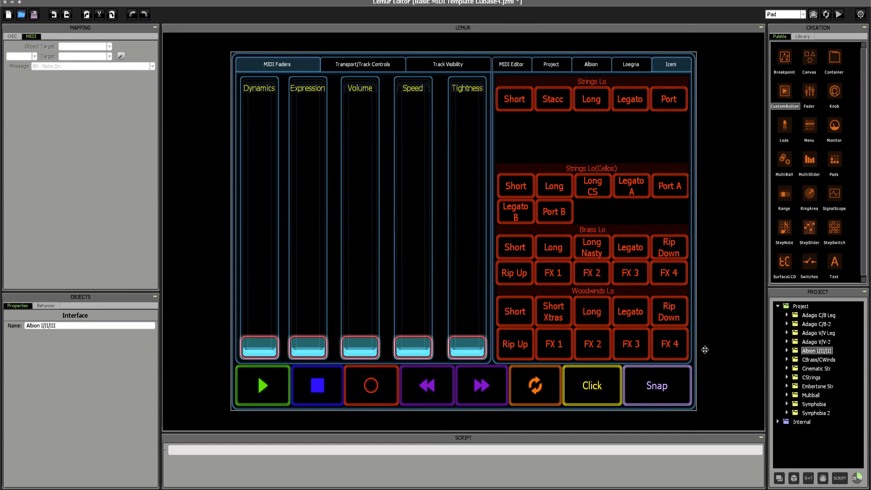
click(786, 350)
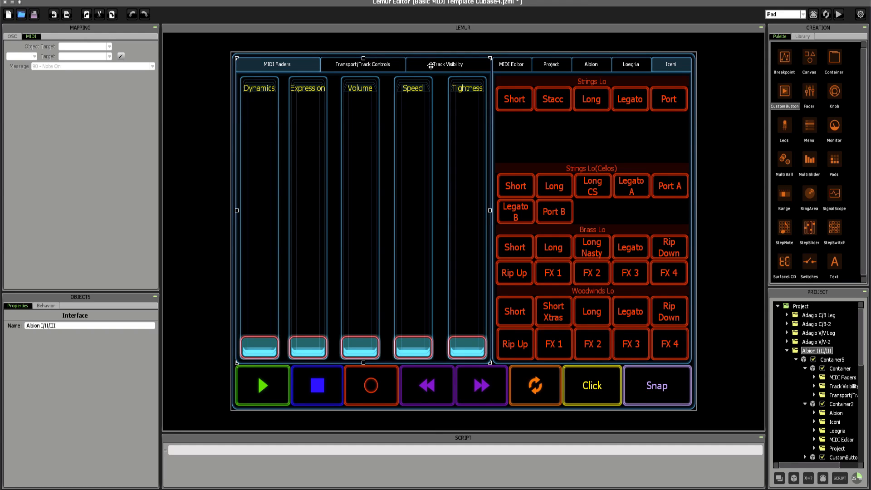
click(512, 65)
click(528, 308)
click(842, 379)
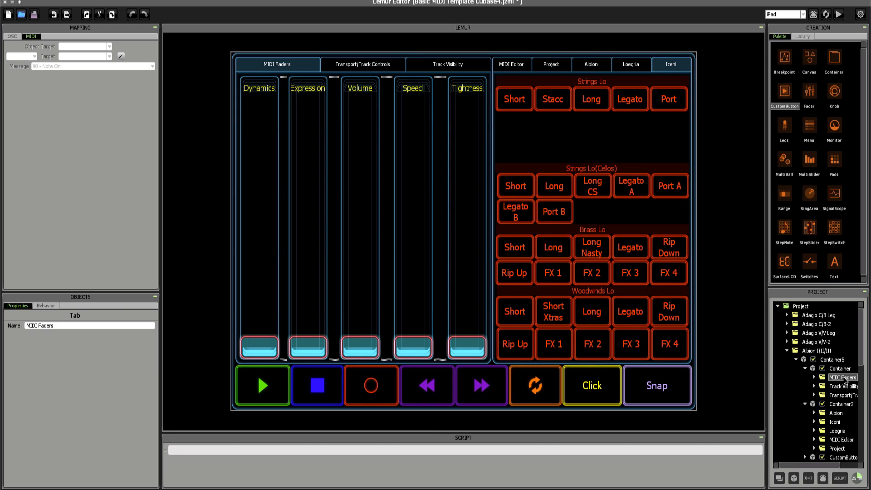
click(843, 386)
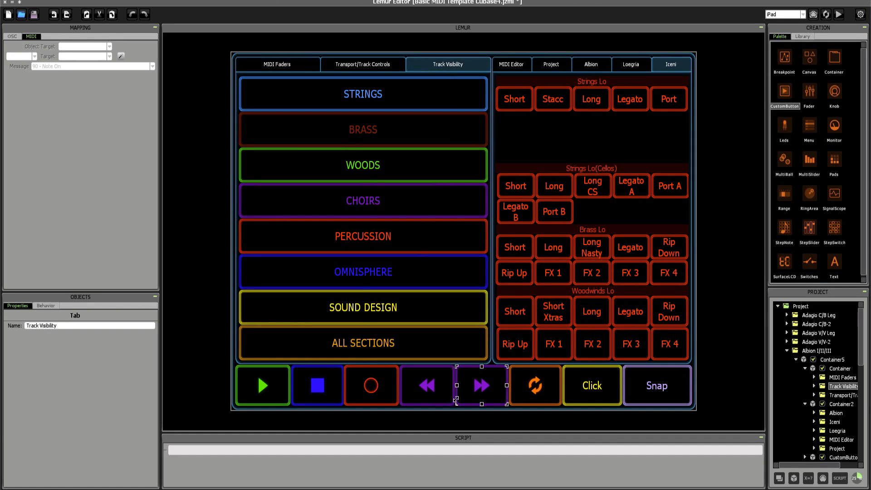
click(406, 124)
click(842, 395)
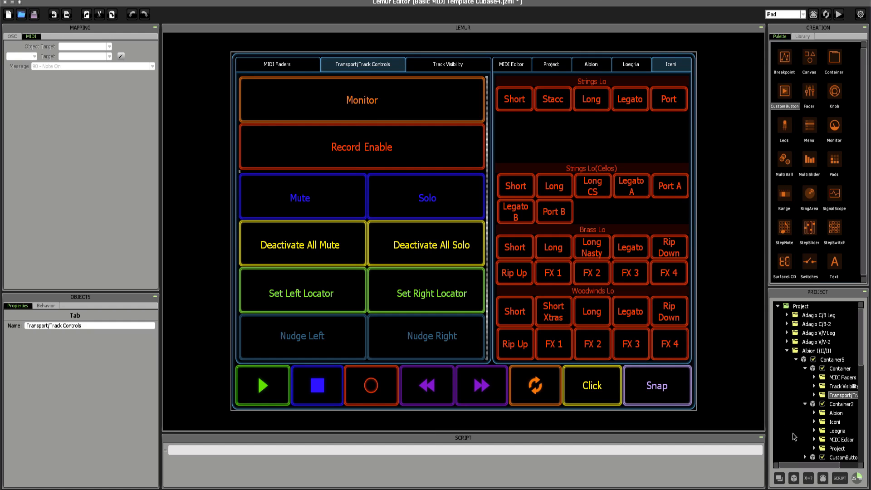
Examine the Albion, Iceni, Loegria, MIDI Editor and Project tabs of Container2 one after another
click(835, 413)
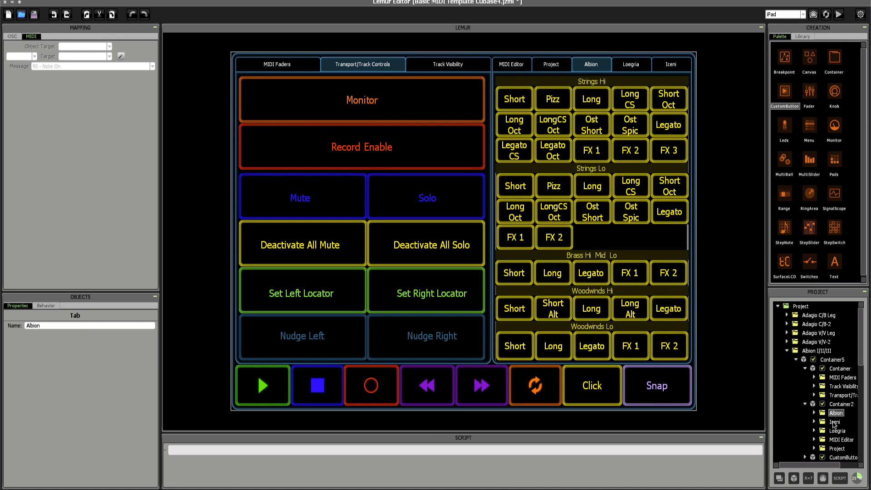
click(833, 422)
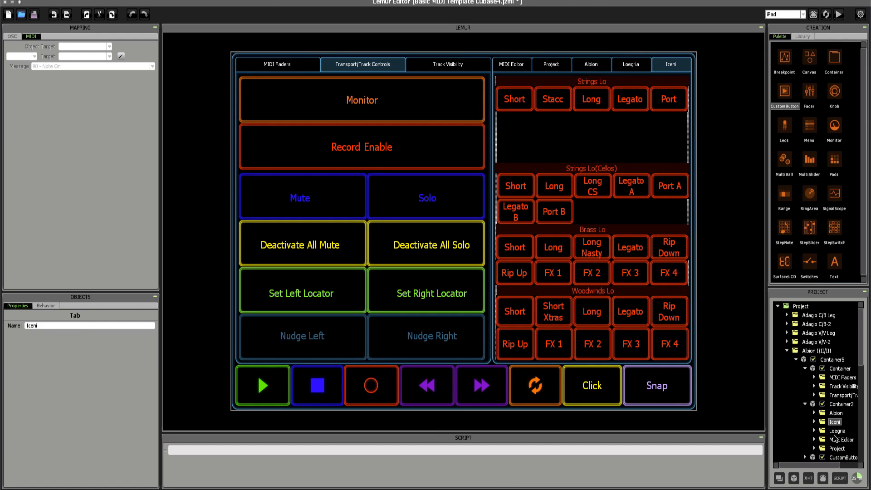
click(834, 432)
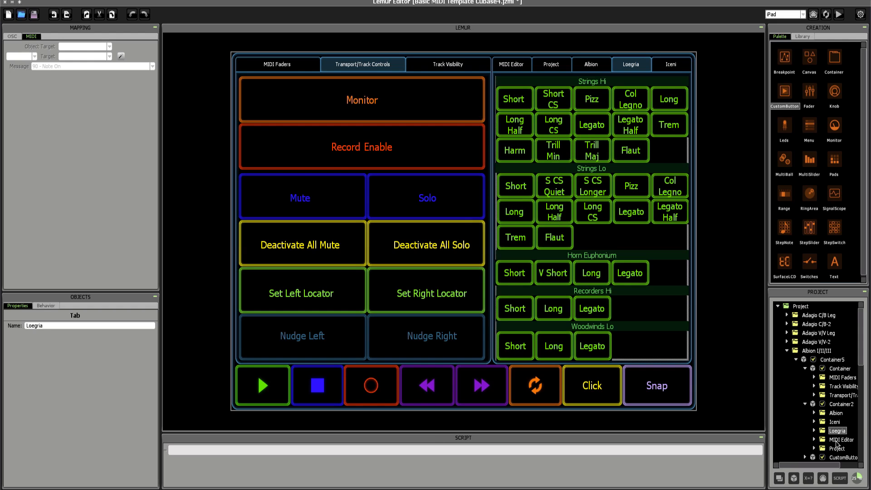
click(837, 441)
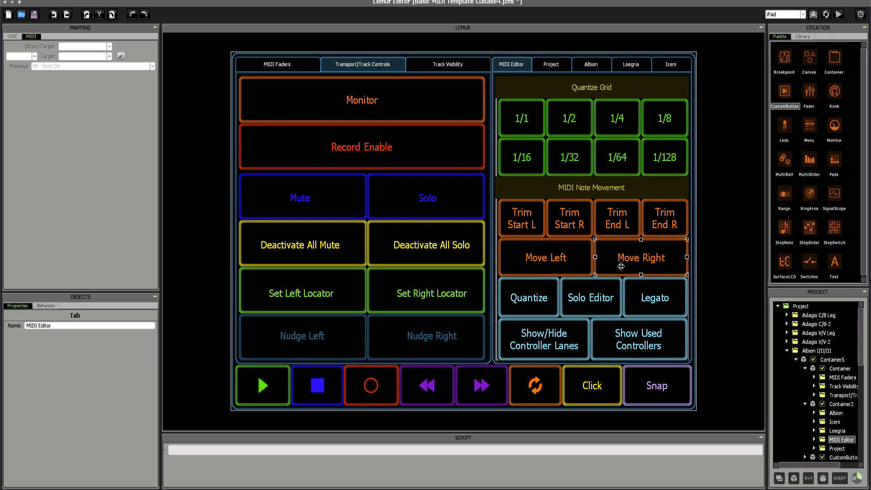
click(836, 449)
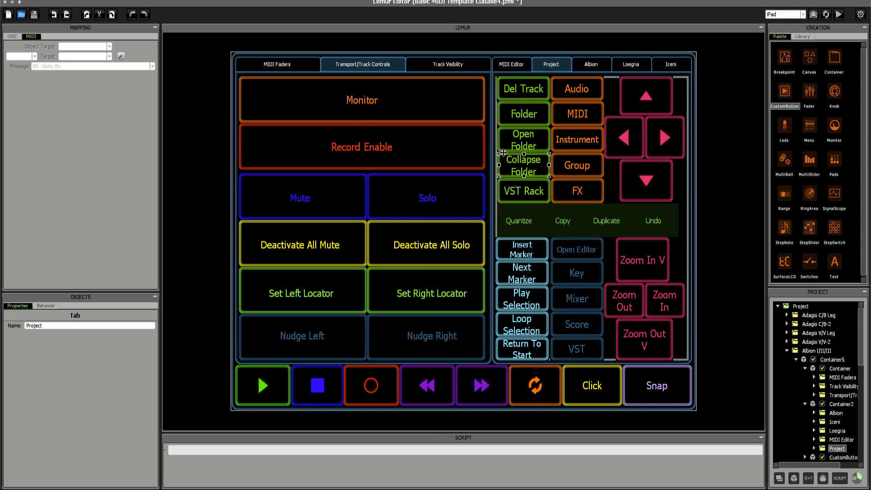
click(446, 210)
click(515, 287)
Inspect the record button's MIDI mapping, behavior and properties, and then the stop button's settings
click(371, 384)
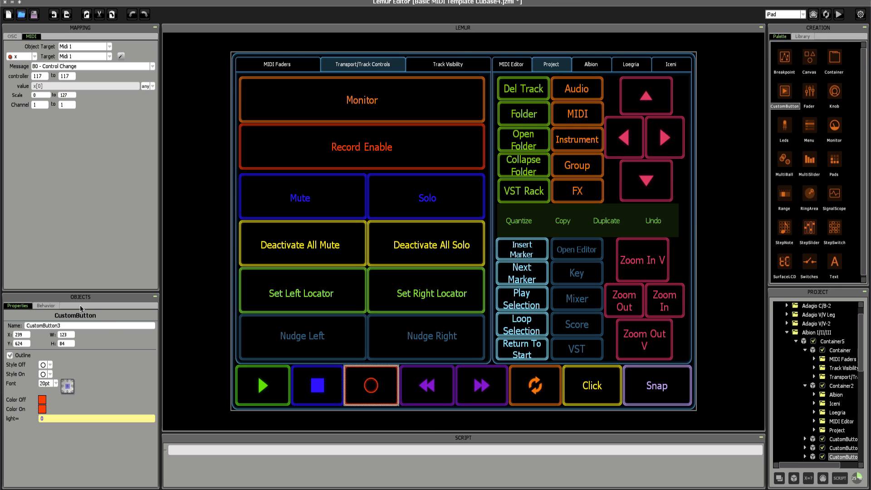
click(40, 306)
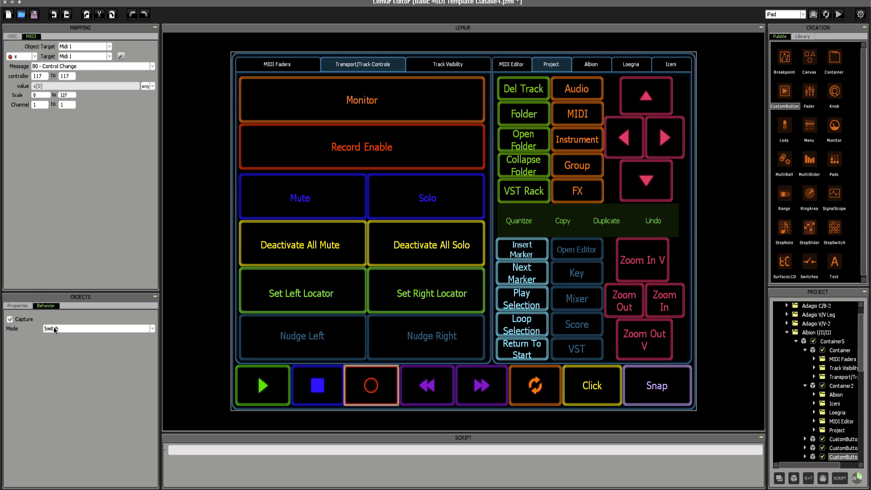
click(25, 307)
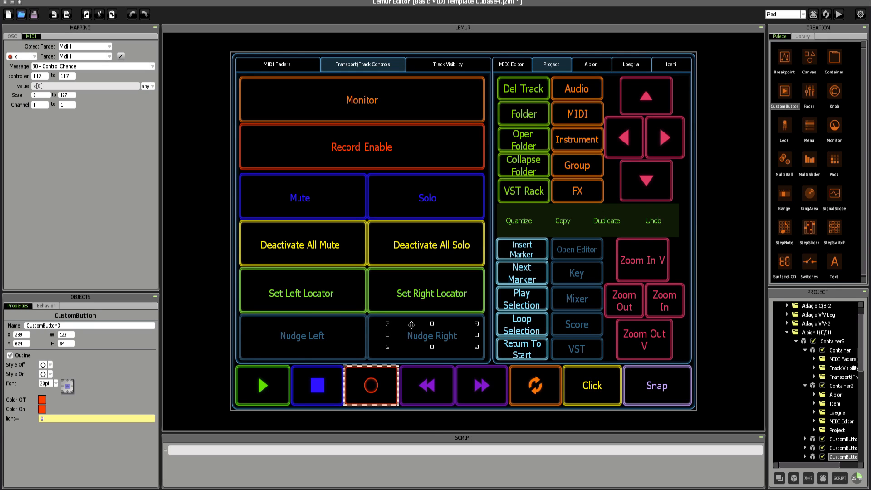
click(329, 382)
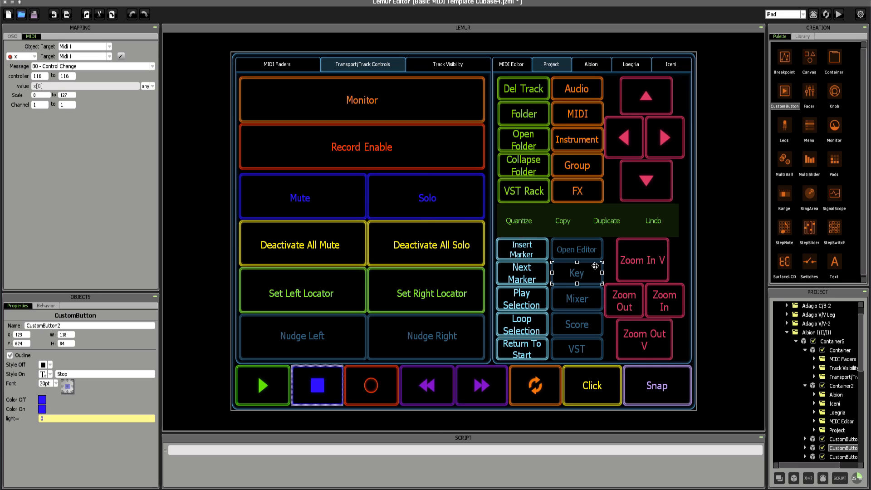
Show the Iceni tab and inspect the MIDI mapping of the first Short button under Strings Lo
click(835, 404)
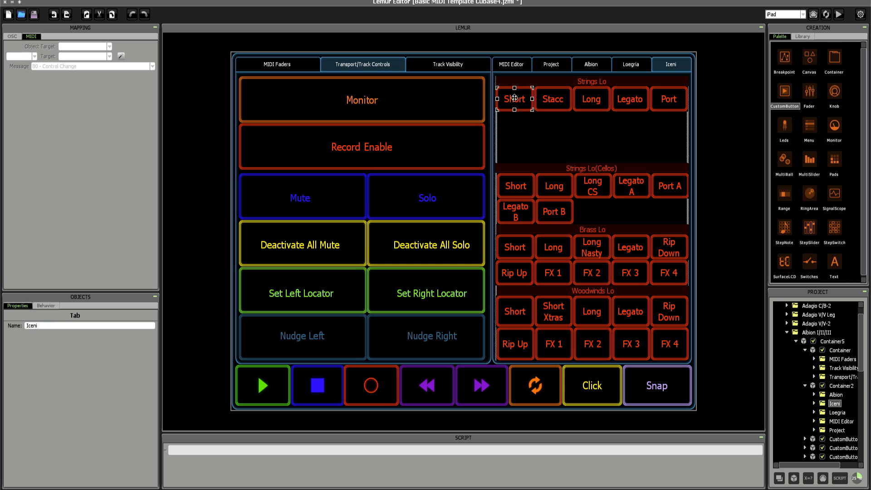
click(508, 96)
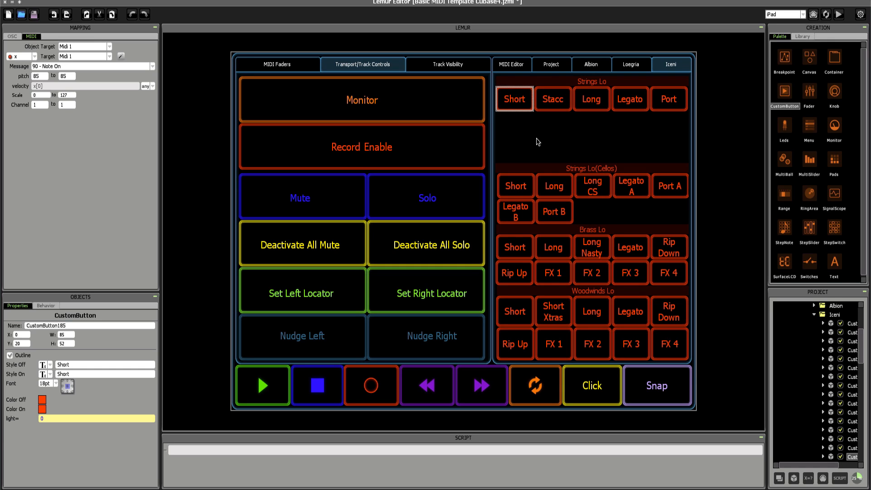